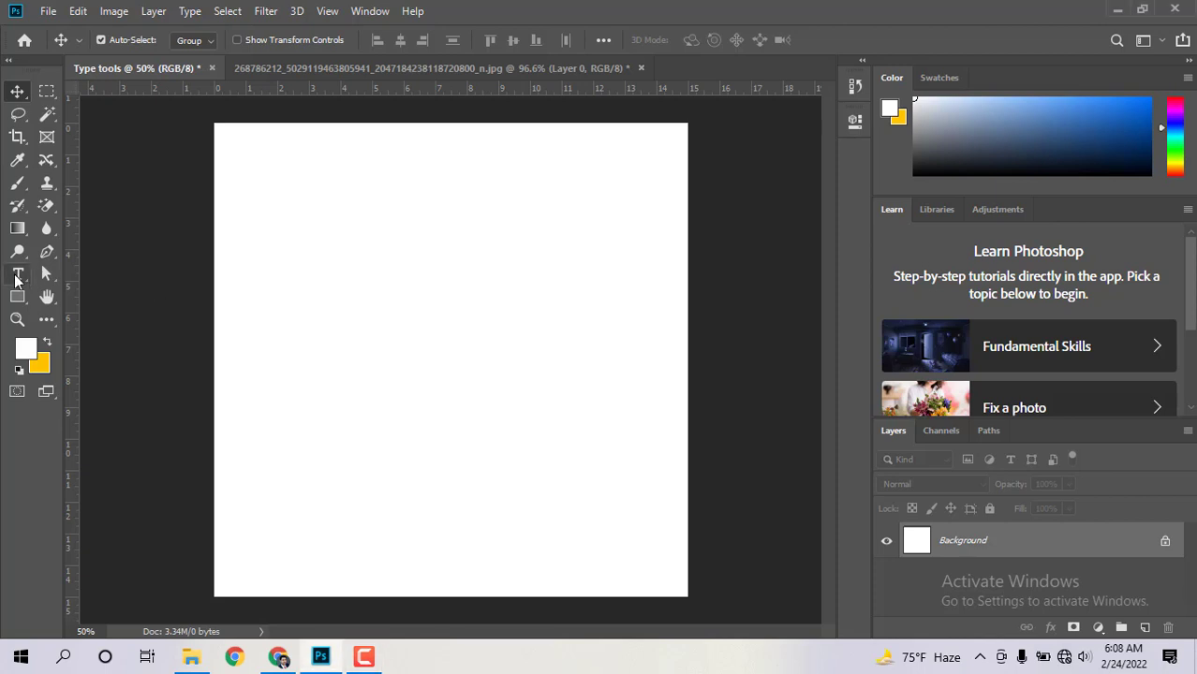
Step: Show the flyout listing the four type tools in the toolbar
{"action": "left_click", "coordinate": [17, 277]}
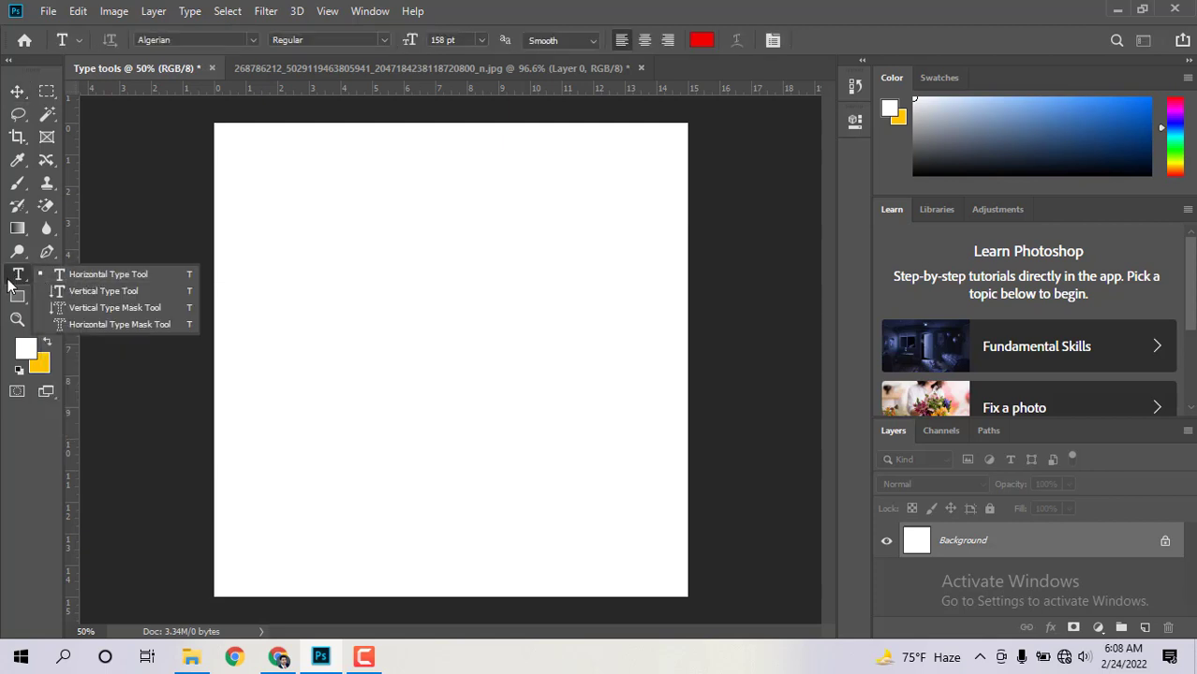
Step: Add red Algerian 'LOREM IPSUM' placeholder text across the canvas middle as a committed type layer
{"action": "left_click", "coordinate": [115, 277]}
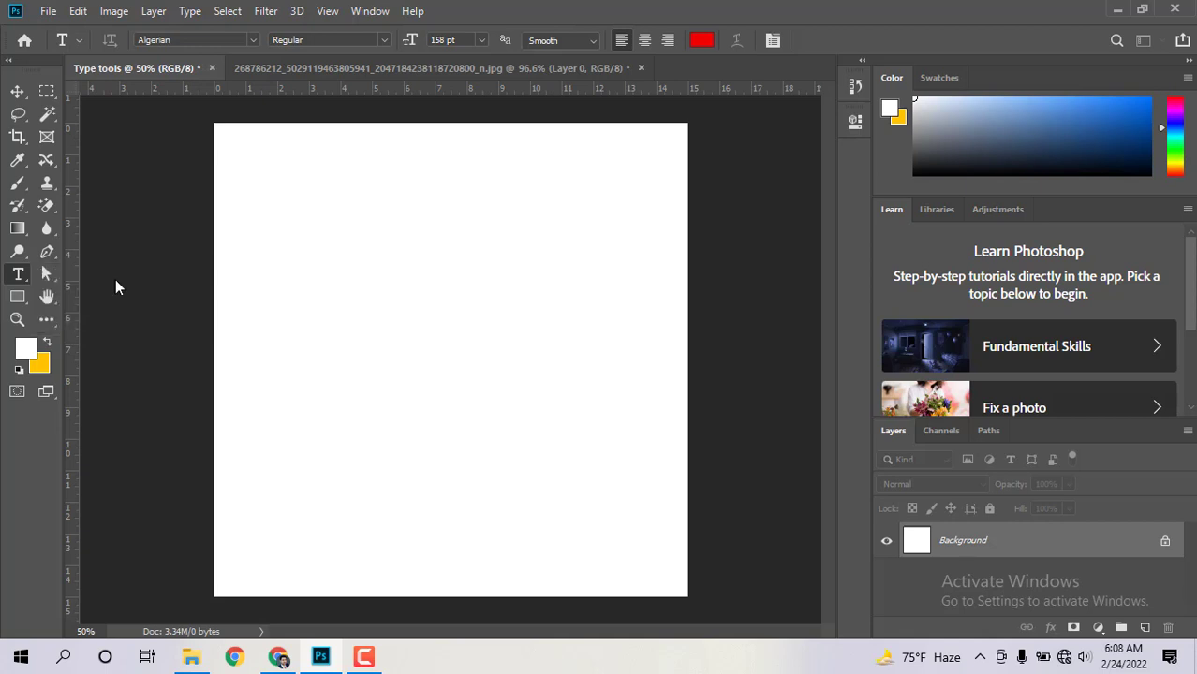
{"action": "left_click", "coordinate": [374, 364]}
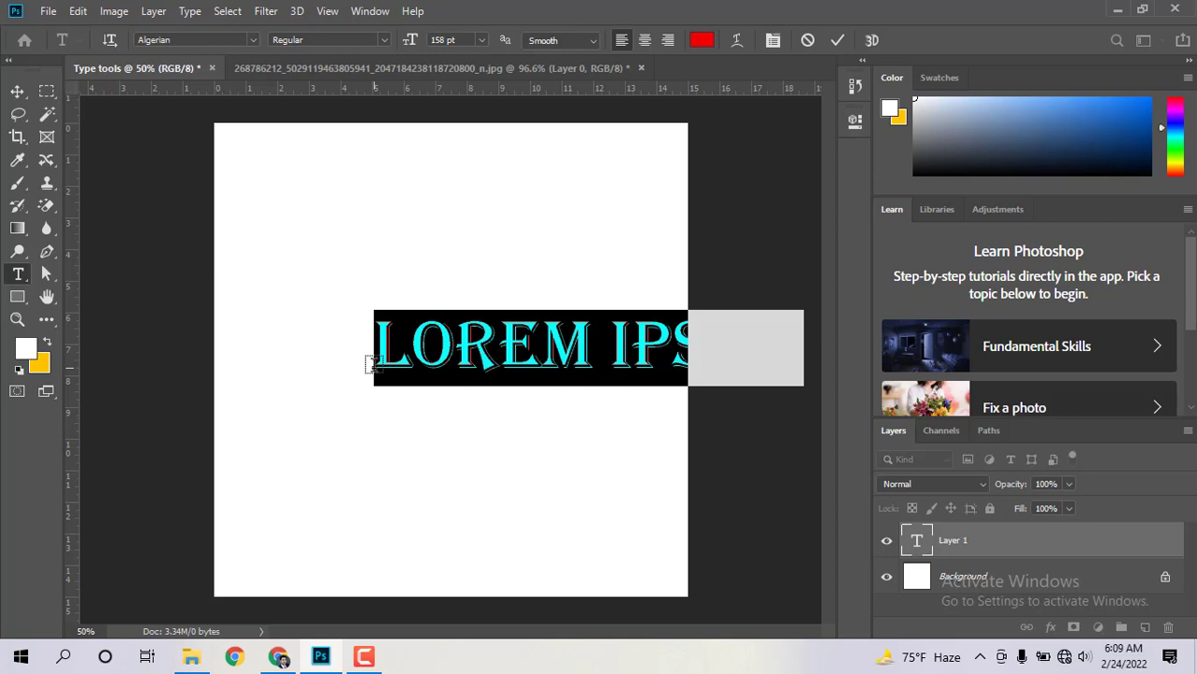
{"action": "left_click", "coordinate": [17, 90]}
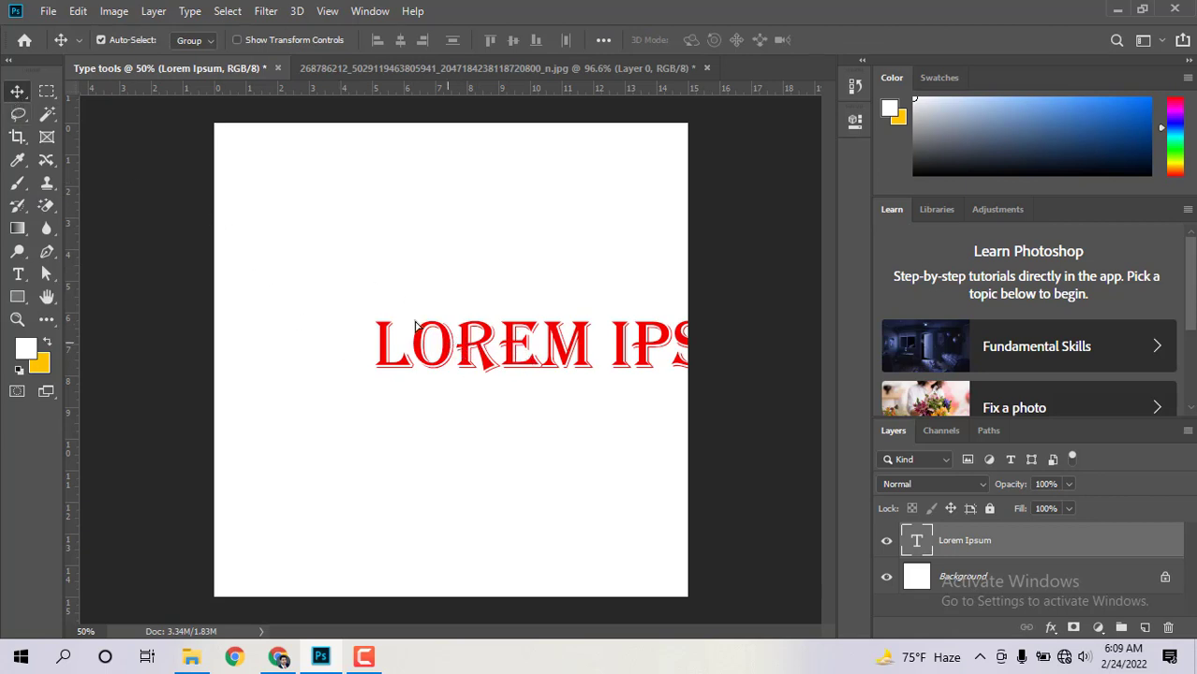
Step: Slide the LOREM IPSUM text left to fit the canvas and select all of it
{"action": "left_click_drag", "start_coordinate": [417, 326], "coordinate": [339, 348]}
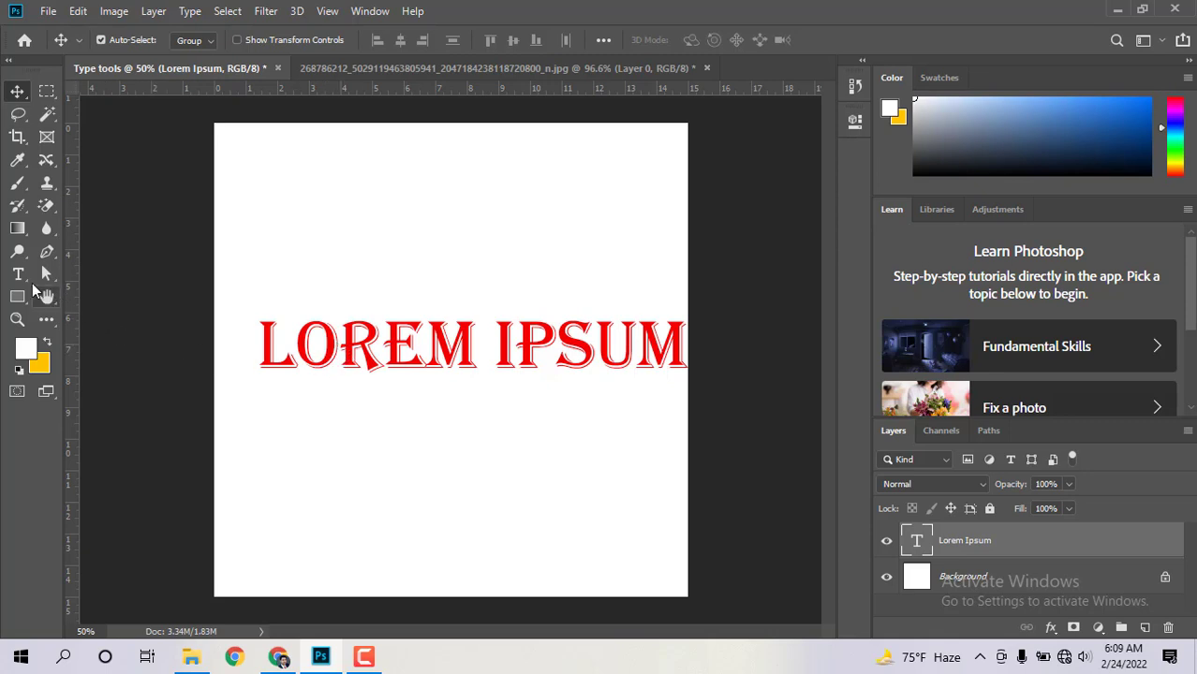
{"action": "left_click", "coordinate": [18, 274]}
{"action": "left_click_drag", "start_coordinate": [263, 335], "coordinate": [718, 355]}
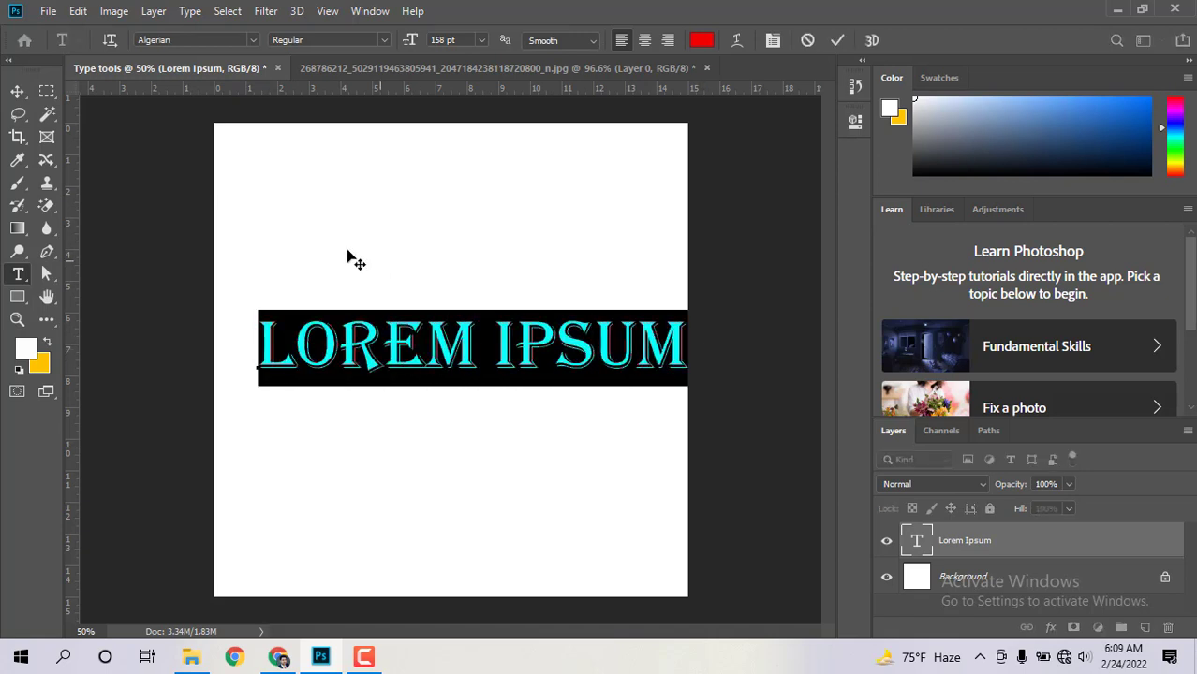
{"action": "left_click", "coordinate": [213, 43]}
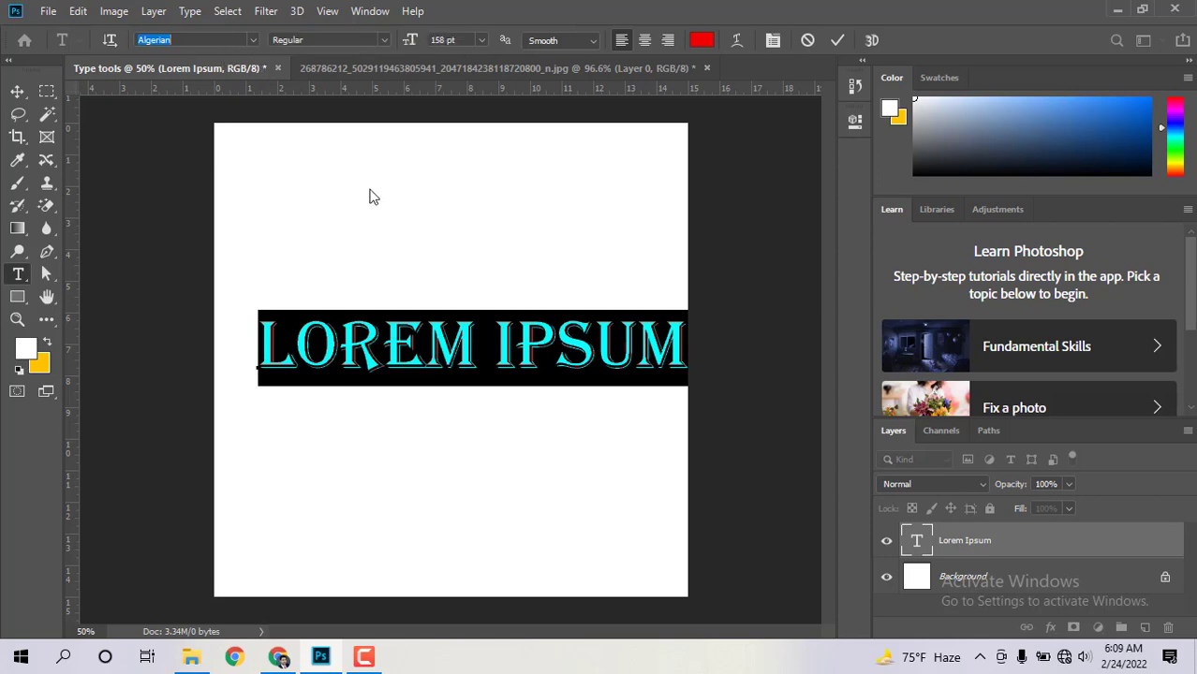
Step: Switch the selected LOREM IPSUM text from Algerian to Roboto and check the result
{"action": "left_click", "coordinate": [300, 328]}
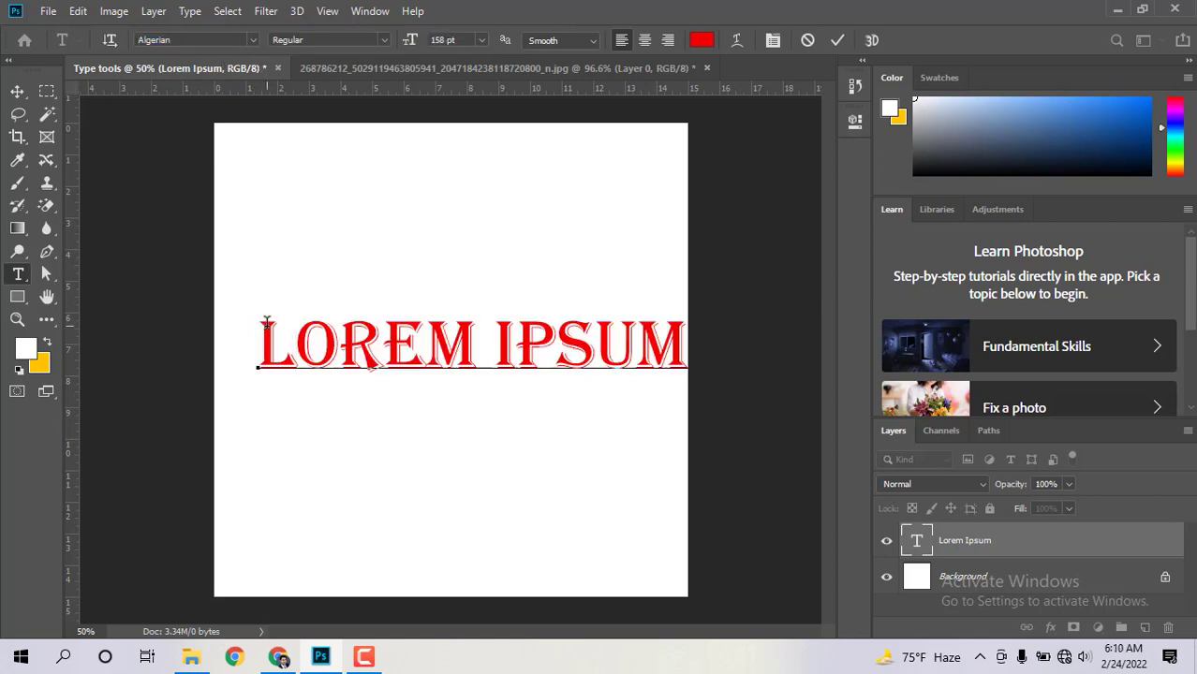
{"action": "key", "text": "Left"}
{"action": "key", "text": "shift+Right"}
{"action": "key", "text": "shift+Right"}
{"action": "left_click_drag", "start_coordinate": [425, 323], "coordinate": [698, 340]}
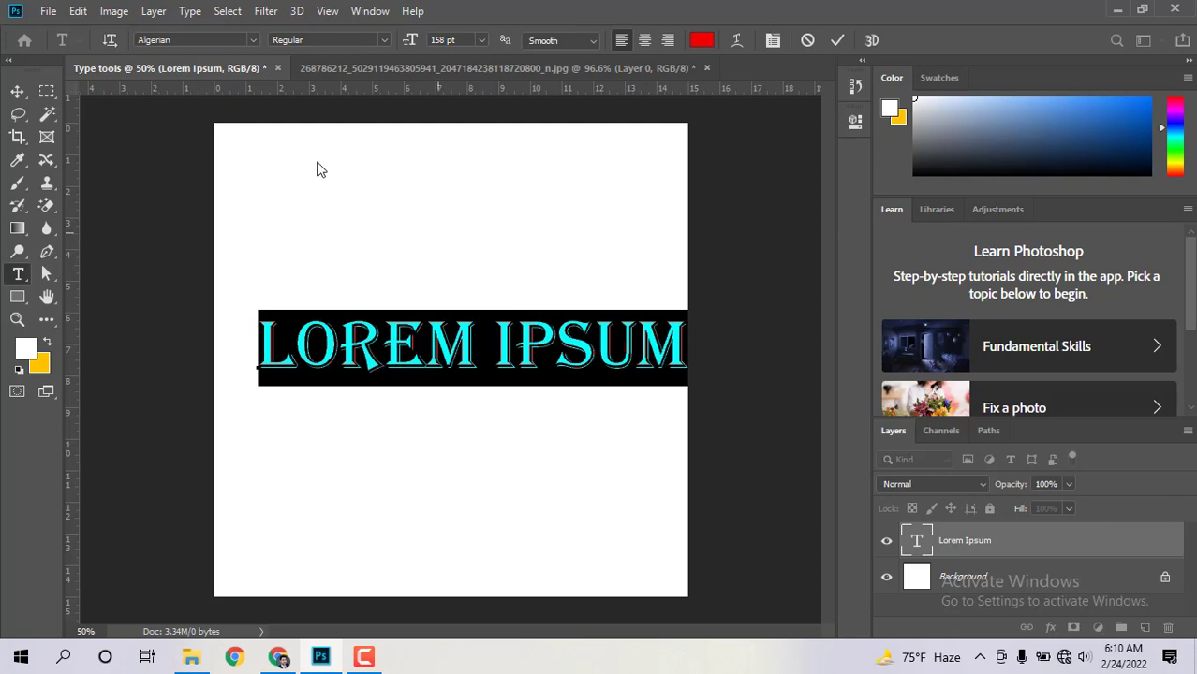
{"action": "left_click", "coordinate": [253, 40]}
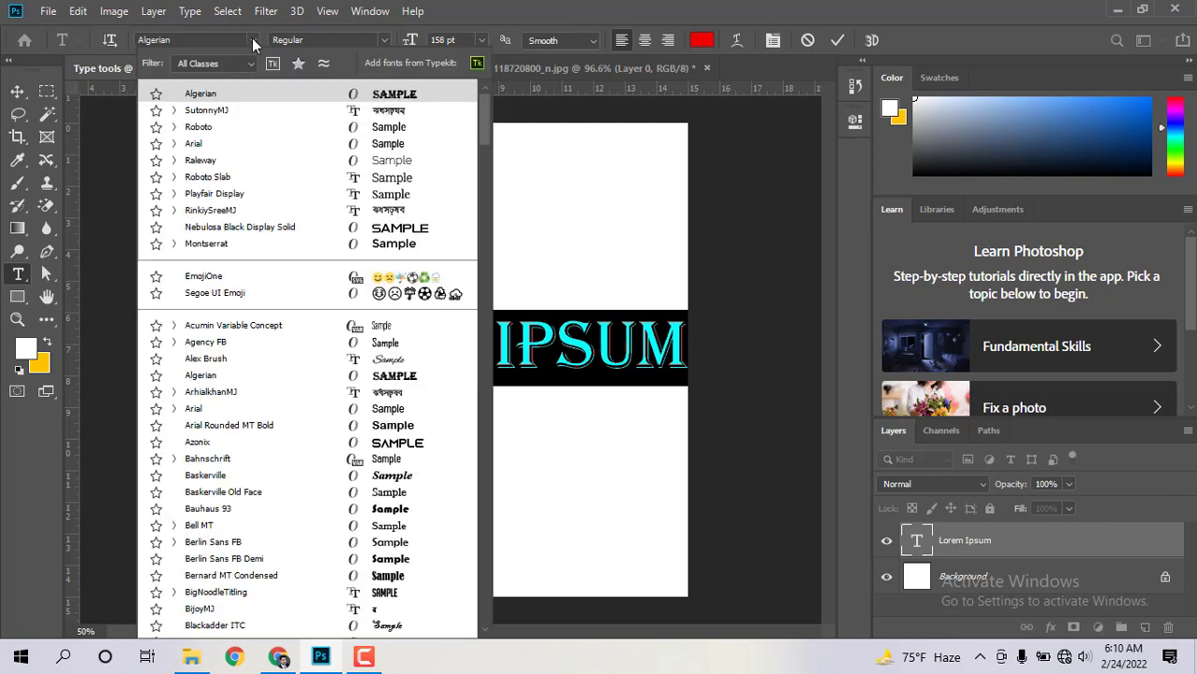
{"action": "left_click", "coordinate": [225, 134]}
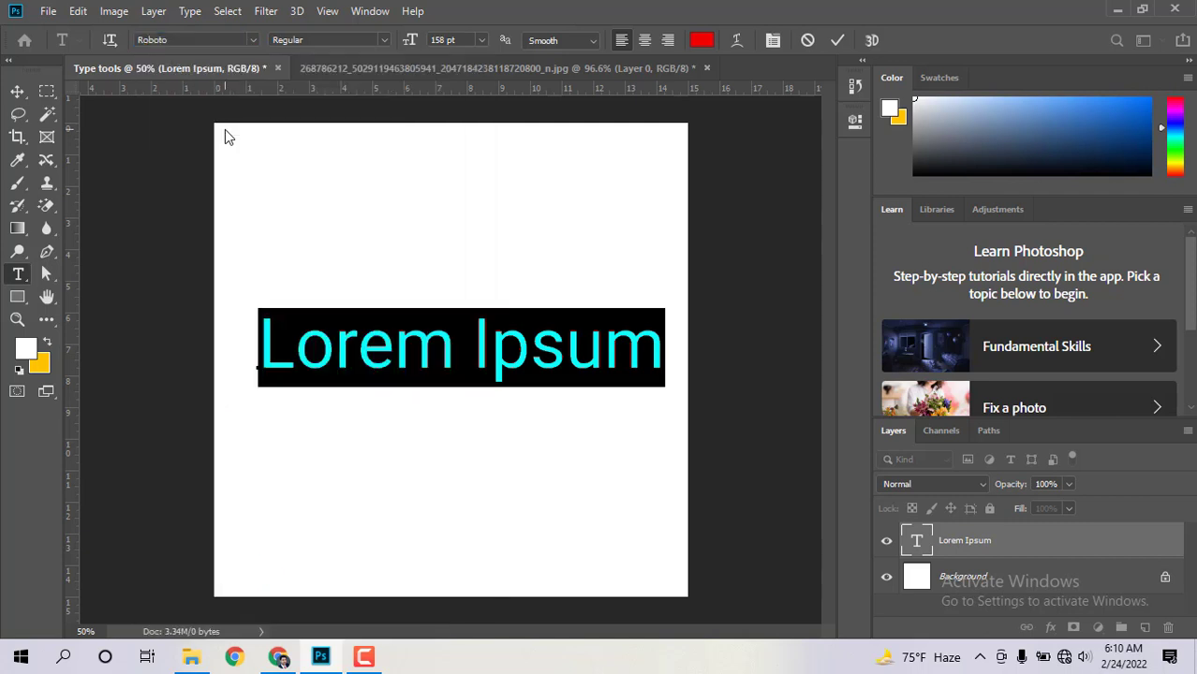
{"action": "left_click", "coordinate": [335, 339]}
{"action": "left_click_drag", "start_coordinate": [262, 339], "coordinate": [667, 344]}
{"action": "left_click", "coordinate": [334, 353]}
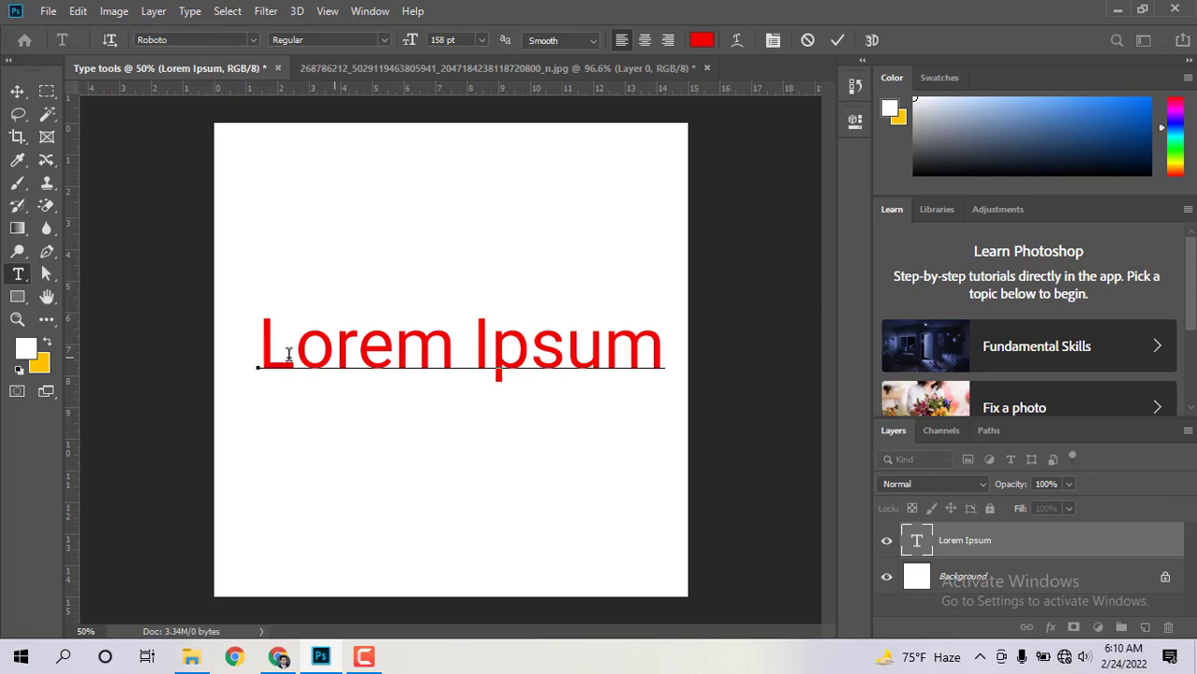
{"action": "left_click_drag", "start_coordinate": [260, 345], "coordinate": [667, 366]}
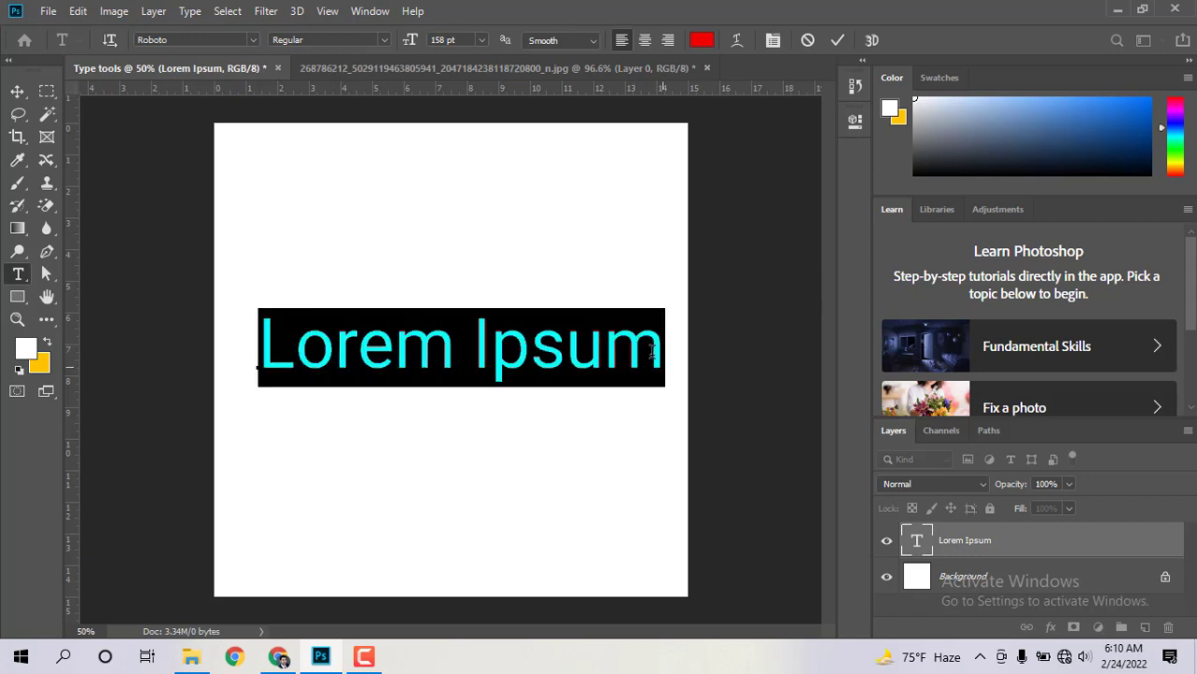
Step: Apply the Medium Italic font style to the Roboto text and reselect the whole line
{"action": "left_click", "coordinate": [380, 41]}
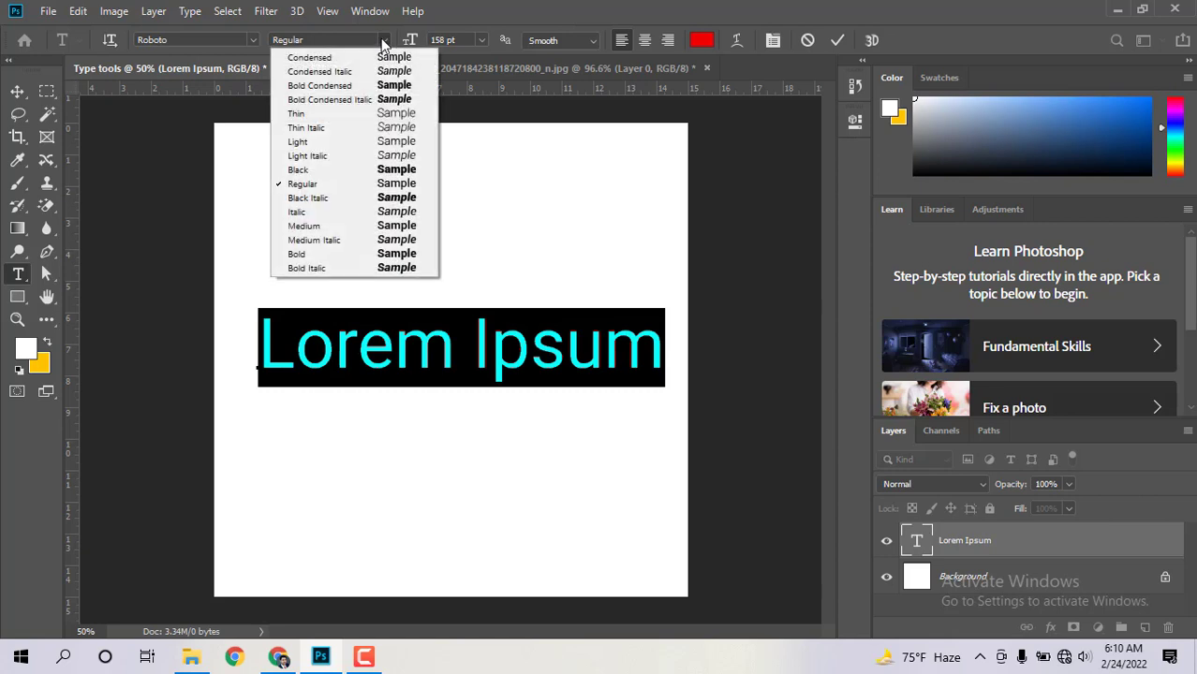
{"action": "left_click", "coordinate": [326, 240]}
{"action": "left_click", "coordinate": [420, 347]}
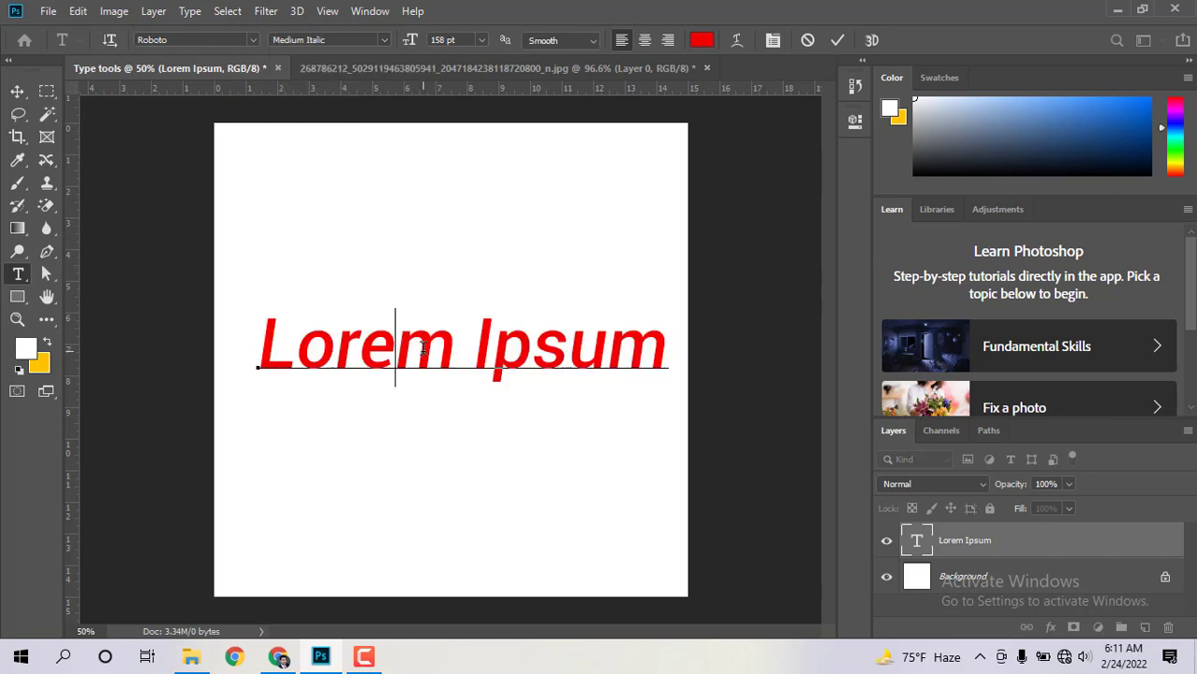
{"action": "left_click_drag", "start_coordinate": [251, 341], "coordinate": [662, 345]}
{"action": "left_click", "coordinate": [539, 347]}
{"action": "left_click", "coordinate": [256, 342]}
{"action": "left_click_drag", "start_coordinate": [326, 337], "coordinate": [706, 349]}
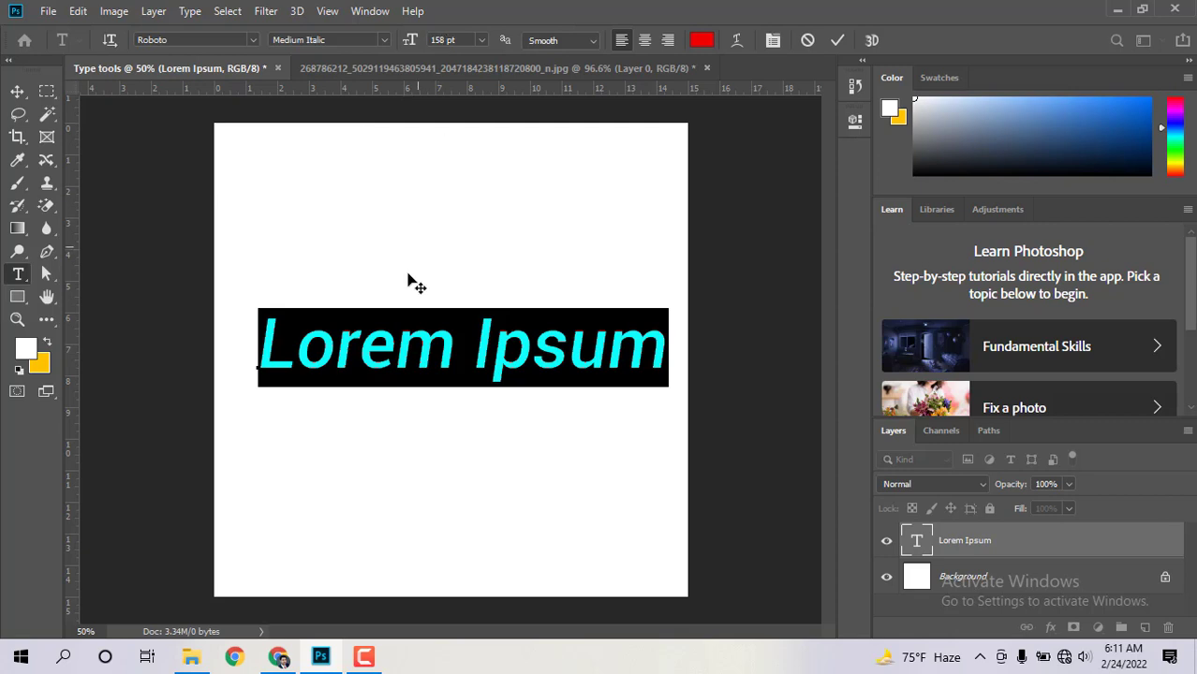
{"action": "left_click_drag", "start_coordinate": [264, 342], "coordinate": [676, 341]}
Step: Shrink all of the Lorem Ipsum text to 100 pt
{"action": "left_click", "coordinate": [427, 39]}
{"action": "key", "text": "Return"}
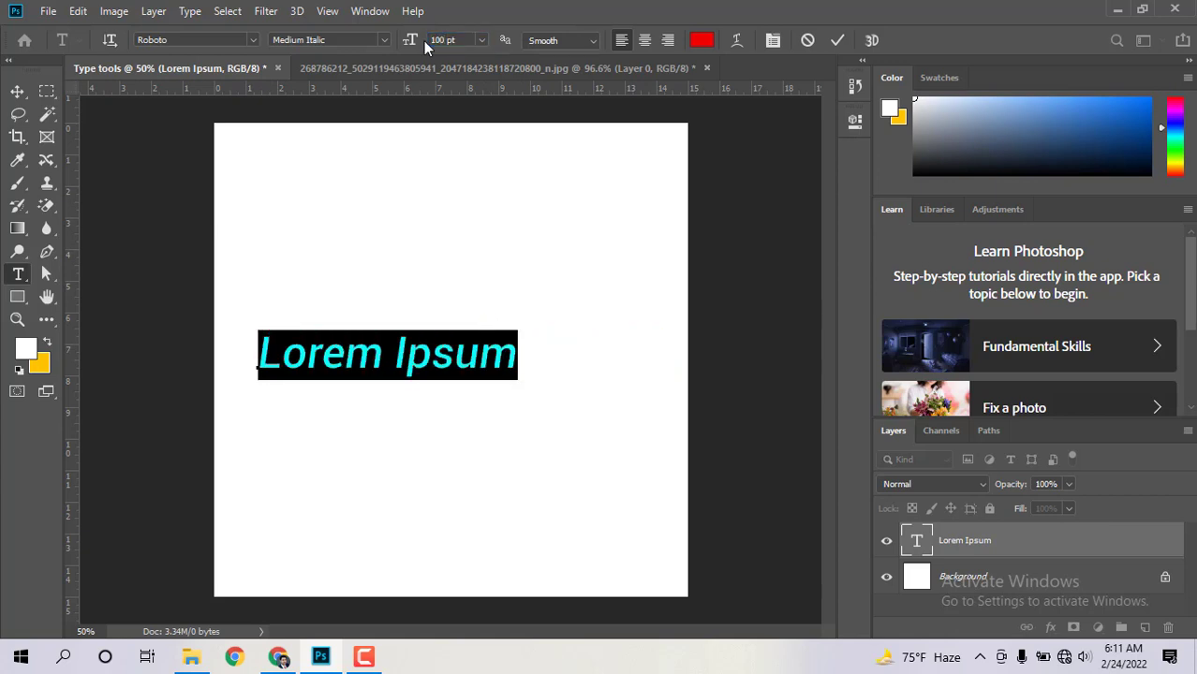
{"action": "left_click", "coordinate": [391, 342]}
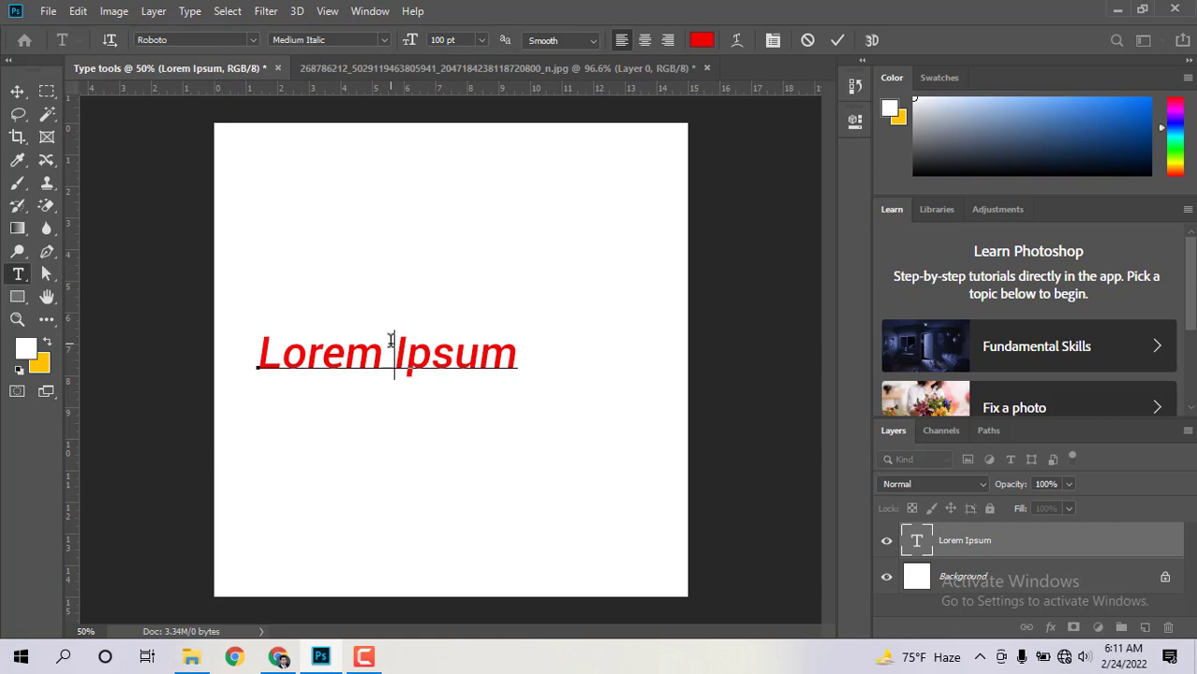
{"action": "left_click", "coordinate": [257, 346]}
{"action": "left_click_drag", "start_coordinate": [259, 350], "coordinate": [527, 351]}
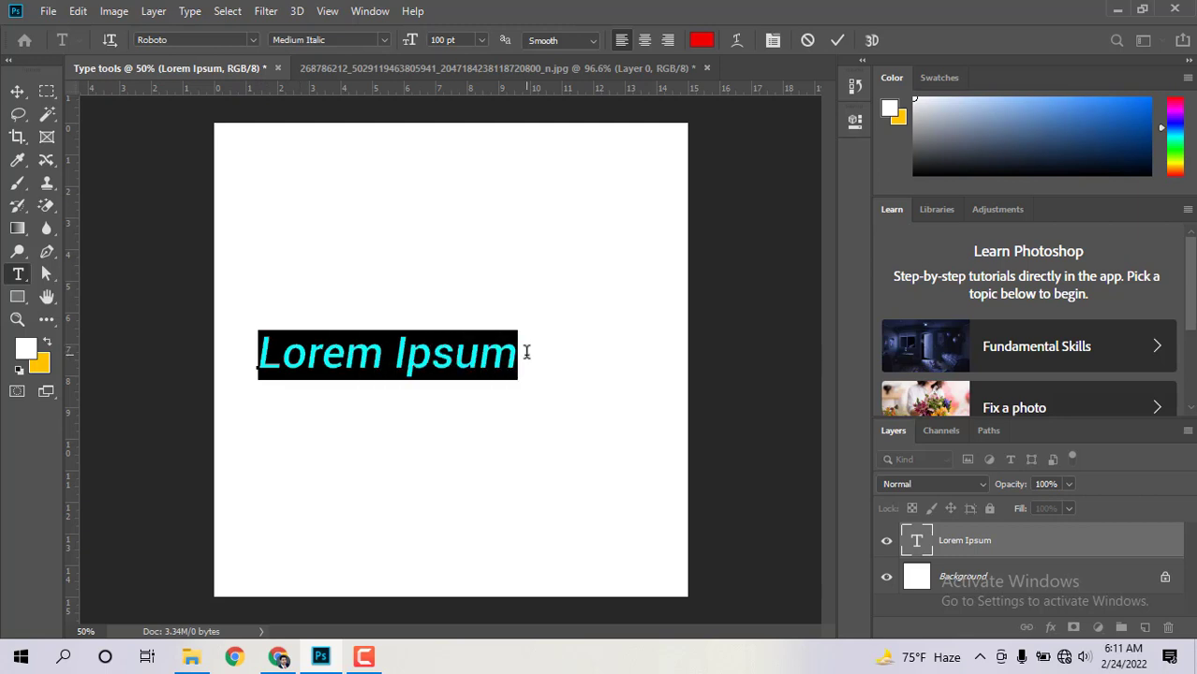
{"action": "left_click", "coordinate": [361, 367]}
Step: Enlarge only the word Lorem to 200 pt
{"action": "left_click_drag", "start_coordinate": [383, 351], "coordinate": [255, 347]}
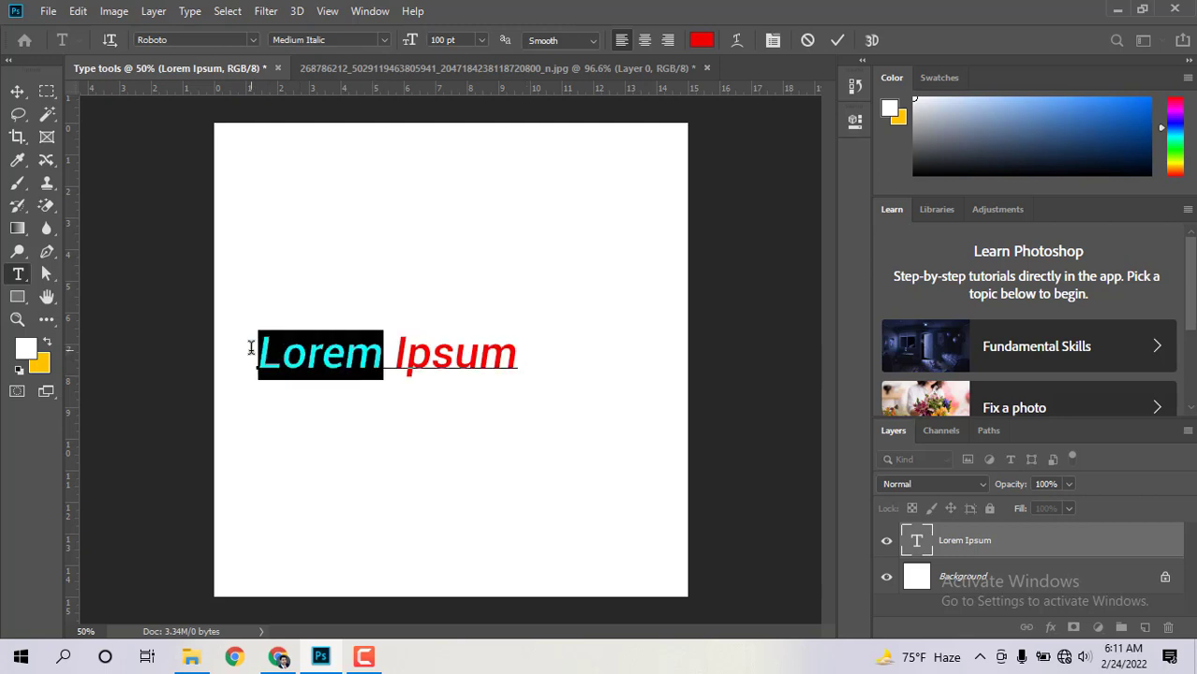
{"action": "left_click", "coordinate": [427, 41]}
{"action": "type", "text": "200"}
{"action": "key", "text": "Return"}
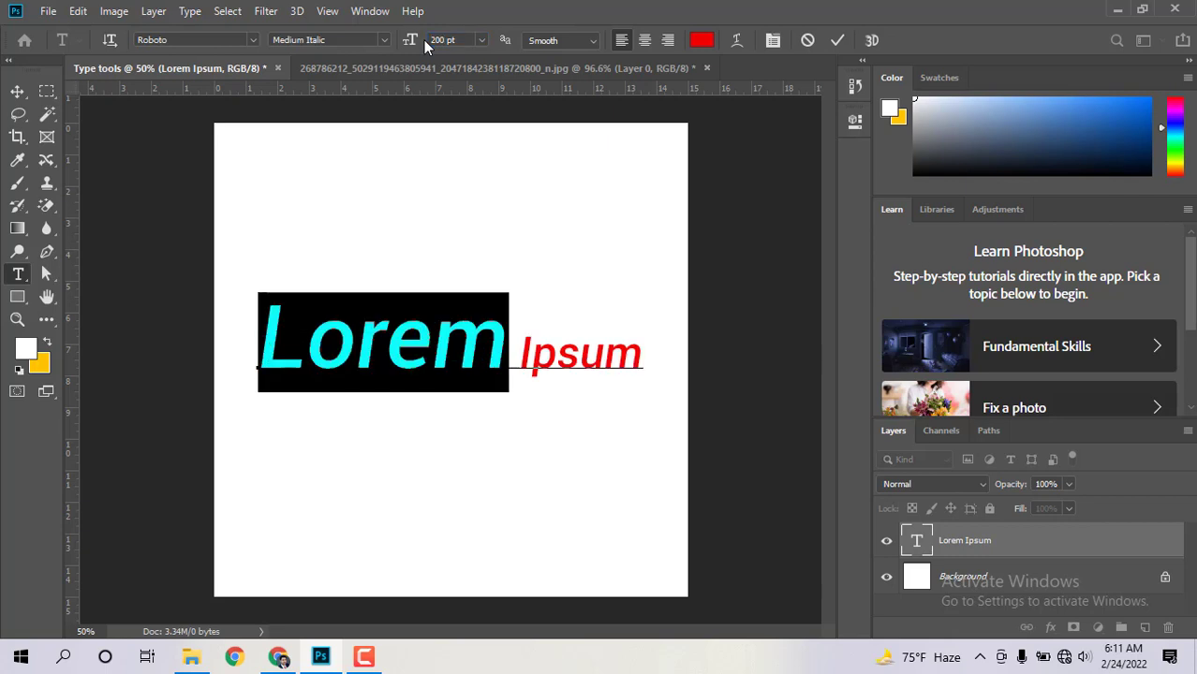
{"action": "key", "text": "Right"}
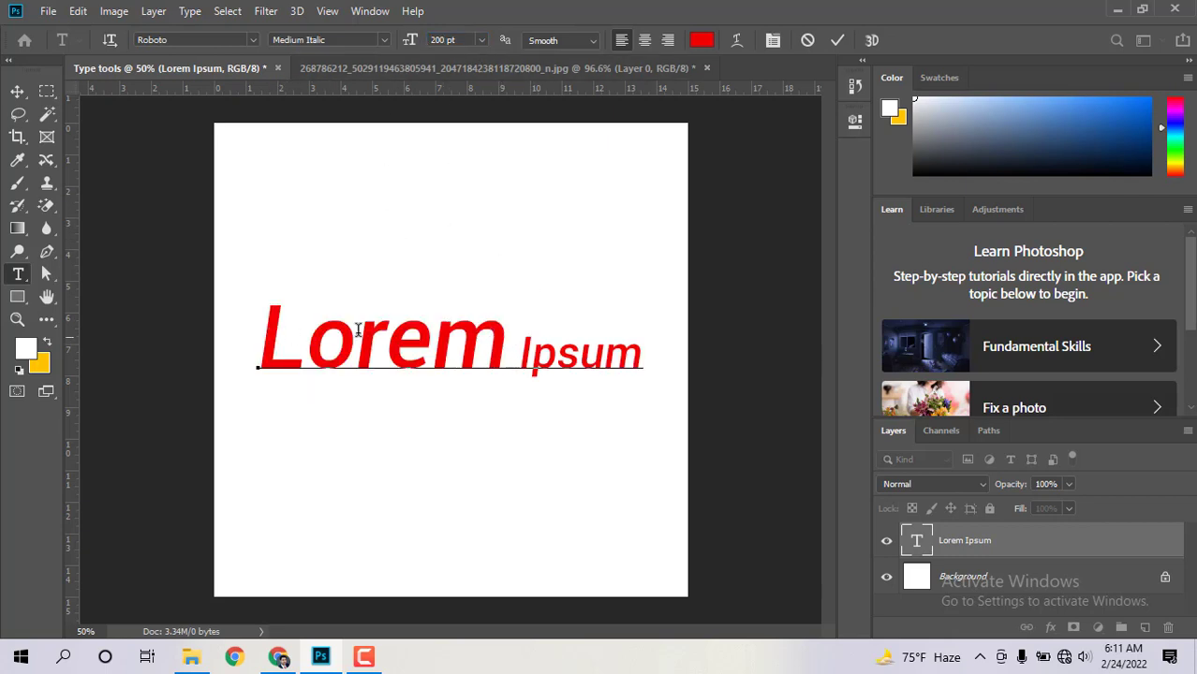
Step: Compare the sizes of Lorem and Ipsum by selecting each word in turn
{"action": "left_click_drag", "start_coordinate": [525, 352], "coordinate": [639, 354]}
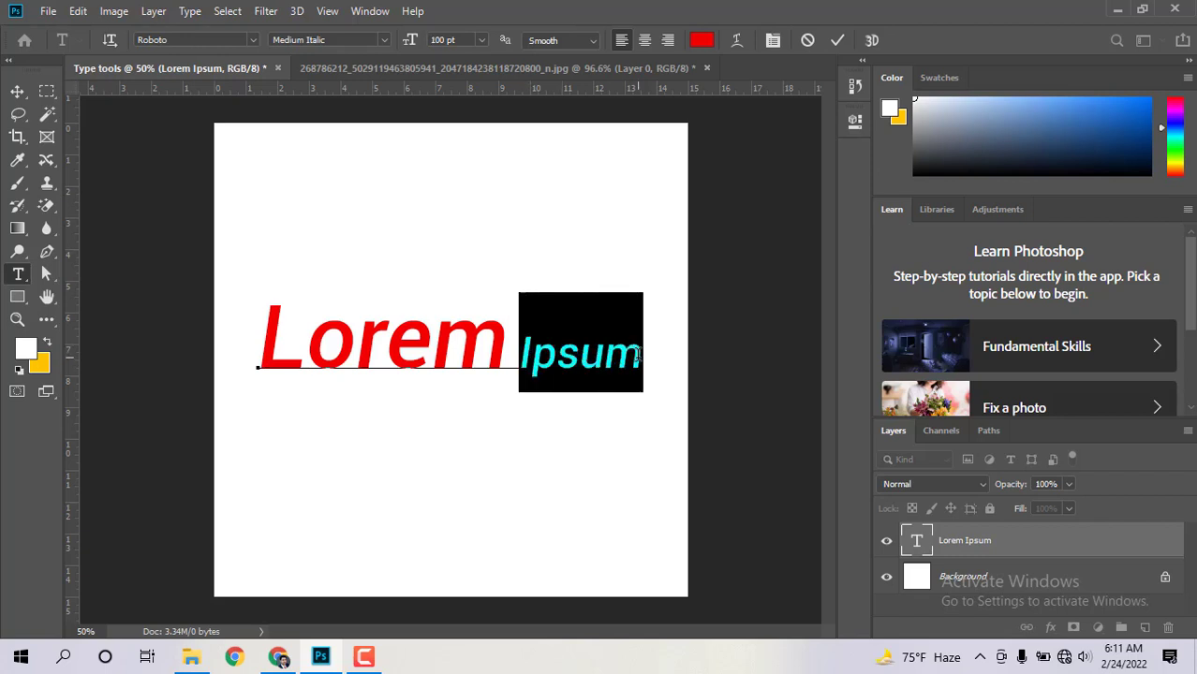
{"action": "left_click", "coordinate": [558, 354]}
{"action": "left_click", "coordinate": [508, 339]}
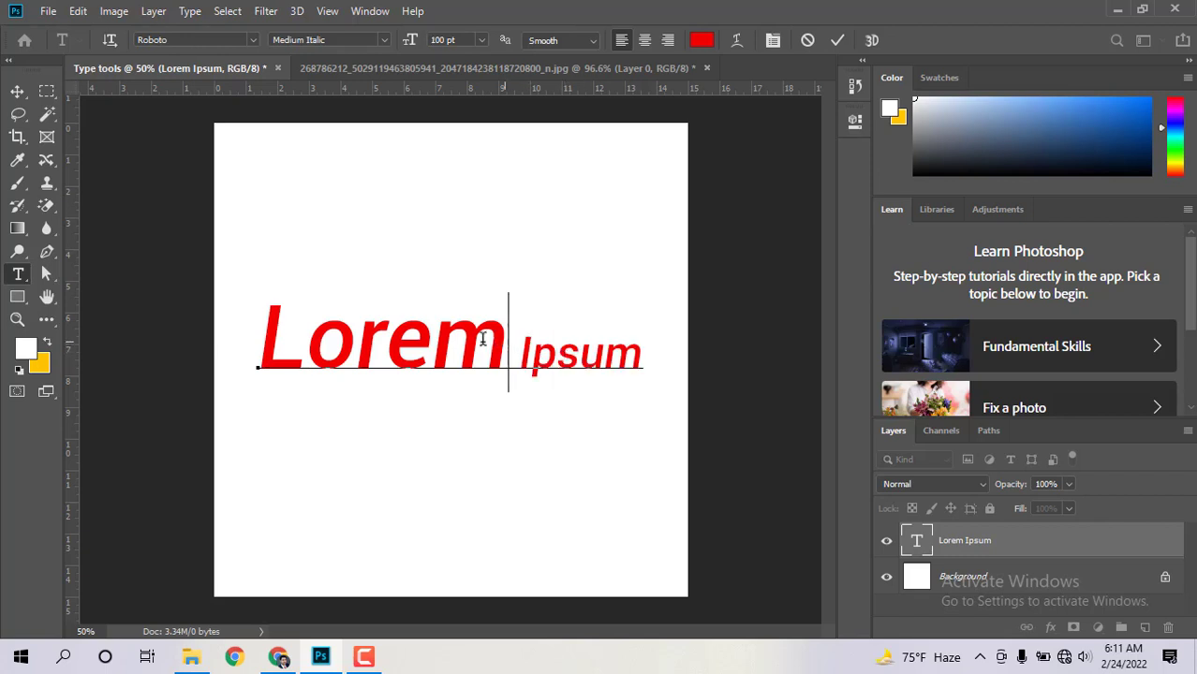
{"action": "left_click_drag", "start_coordinate": [507, 341], "coordinate": [245, 332]}
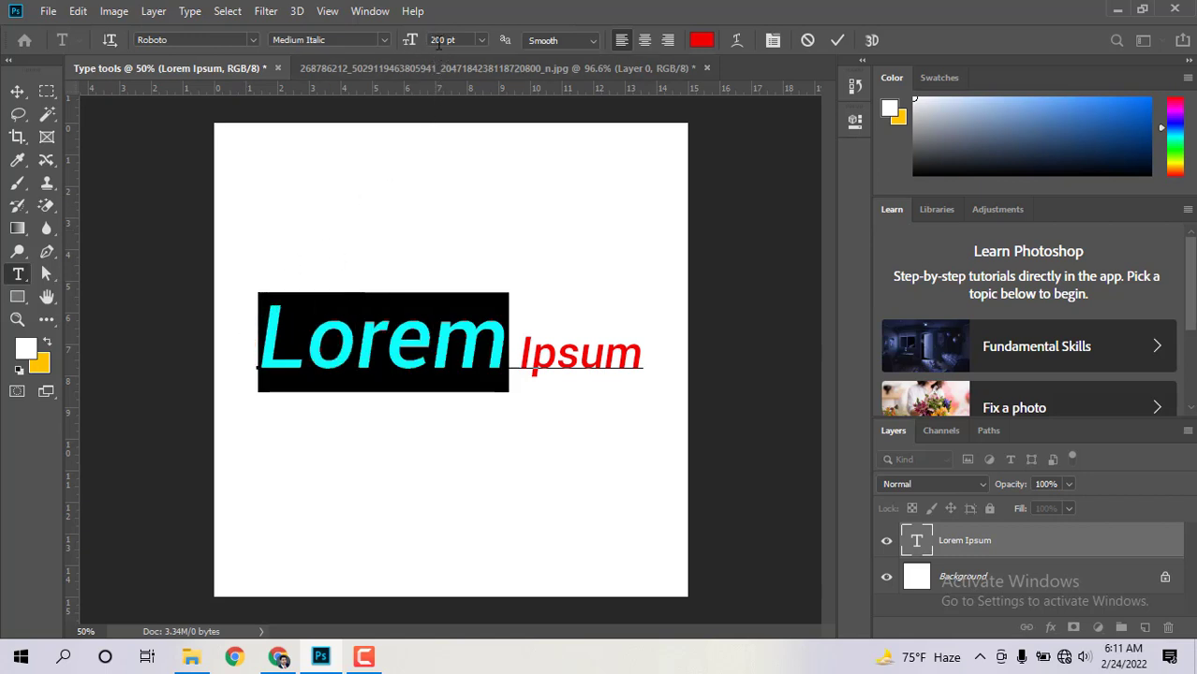
{"action": "left_click_drag", "start_coordinate": [531, 354], "coordinate": [644, 350]}
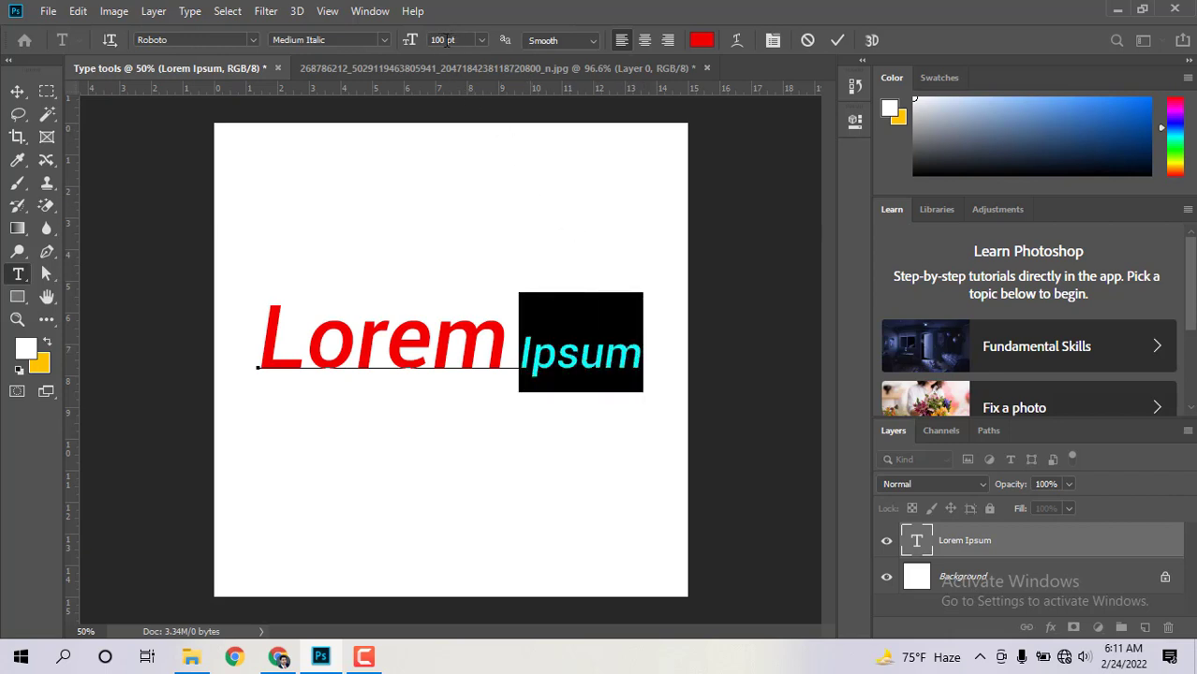
{"action": "left_click", "coordinate": [554, 365]}
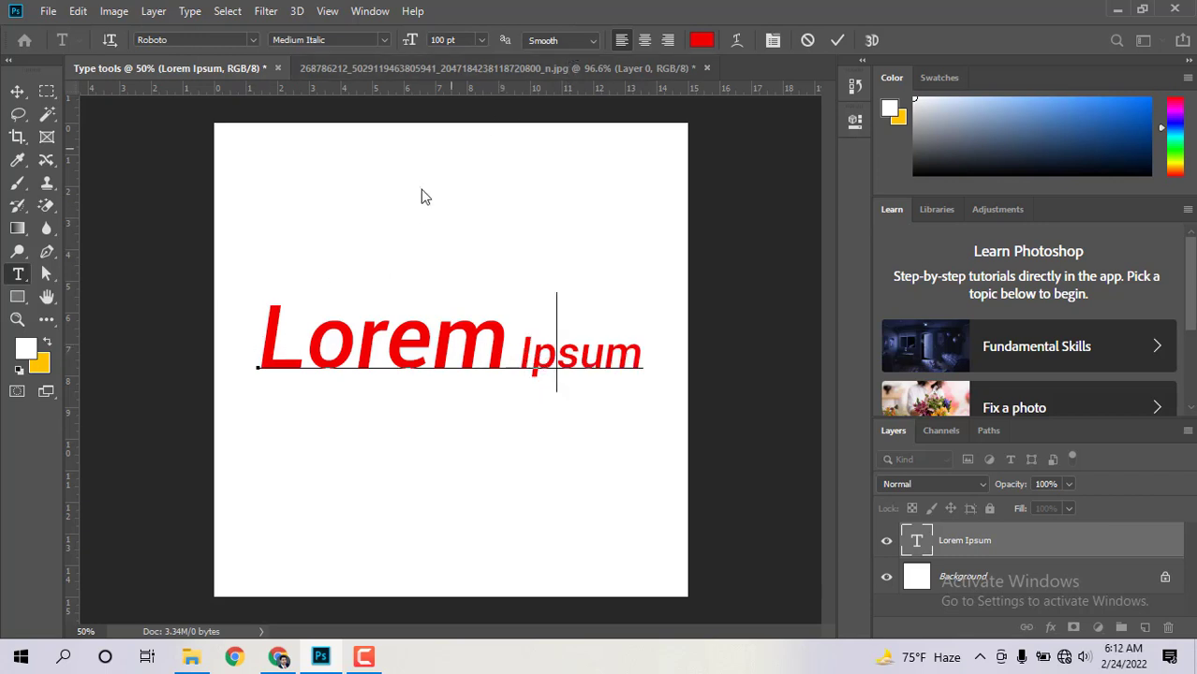
{"action": "left_click_drag", "start_coordinate": [261, 314], "coordinate": [630, 321]}
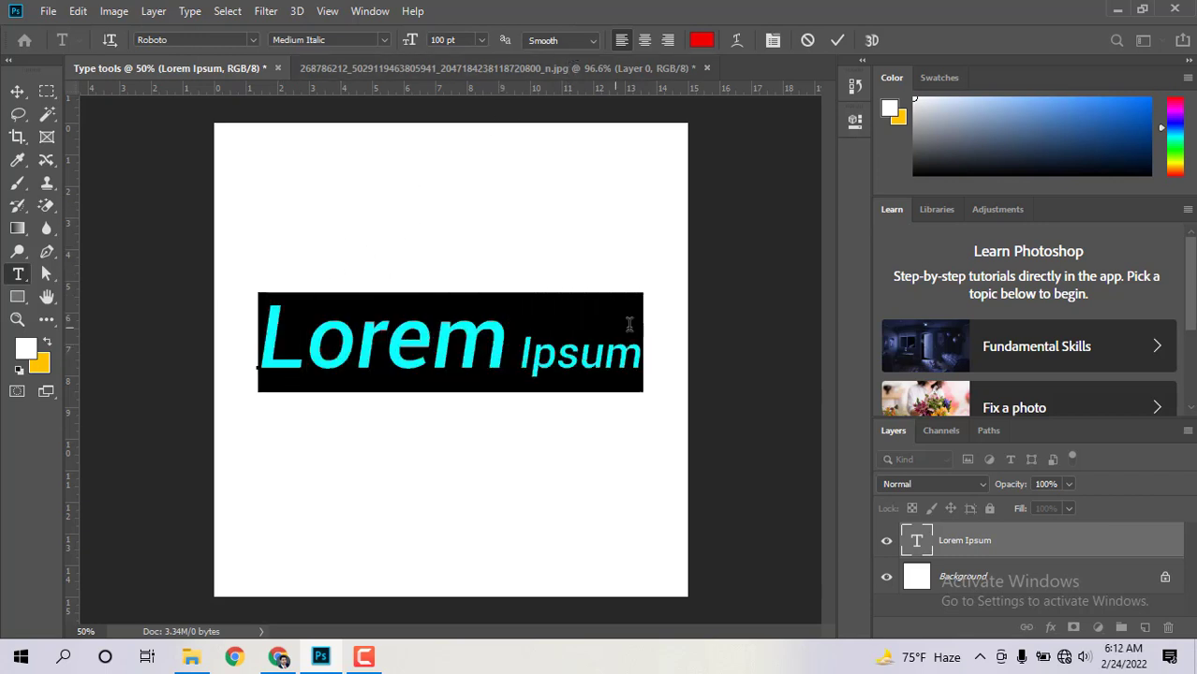
Step: Set anti-aliasing to None and zoom in on Lorem to inspect the jagged edges
{"action": "left_click", "coordinate": [588, 42]}
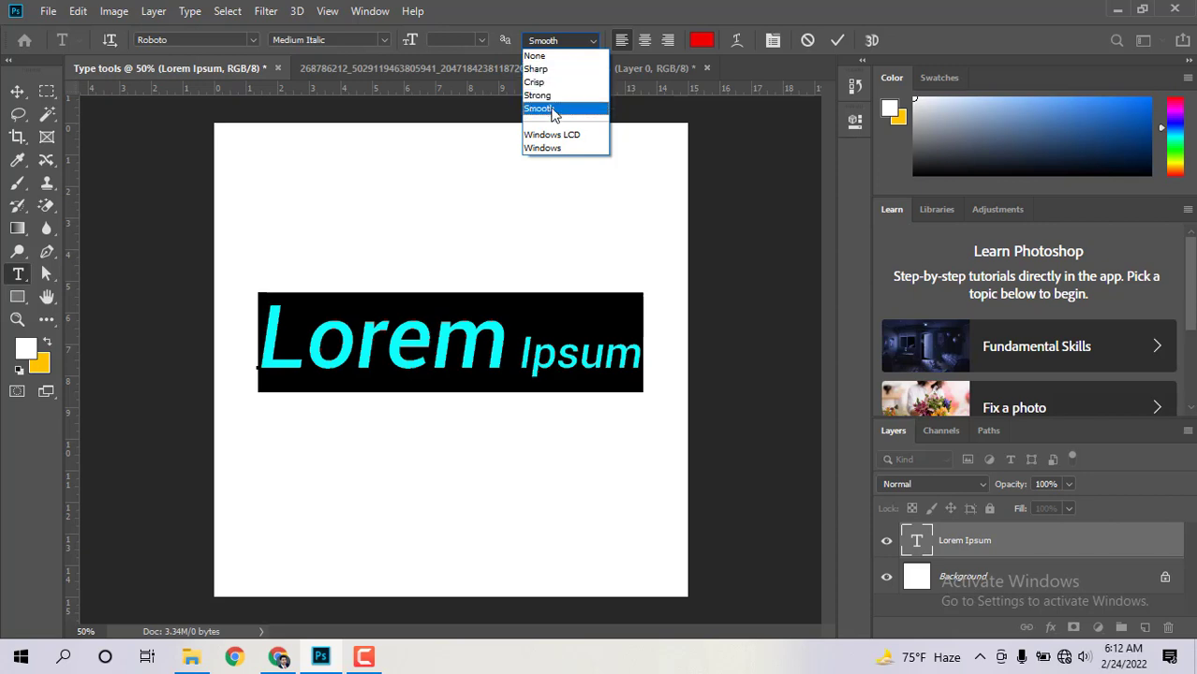
{"action": "left_click", "coordinate": [549, 57]}
{"action": "left_click", "coordinate": [430, 349]}
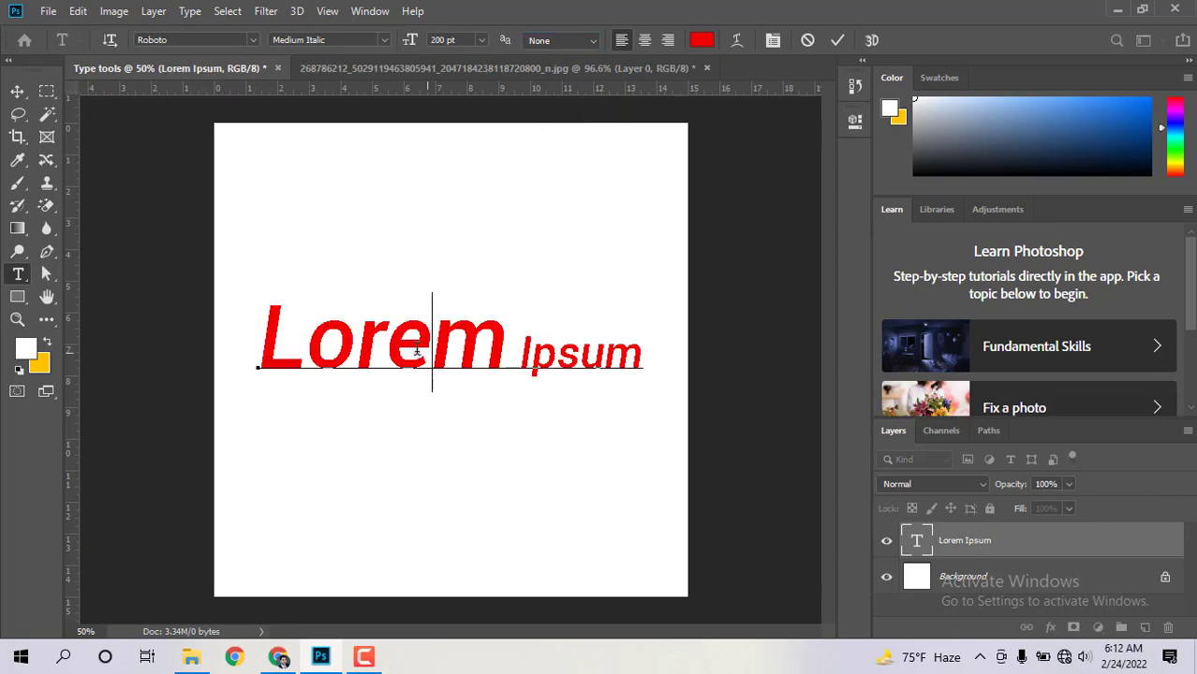
{"action": "left_click", "coordinate": [17, 319]}
{"action": "left_click_drag", "start_coordinate": [388, 339], "coordinate": [572, 360]}
{"action": "left_click_drag", "start_coordinate": [425, 257], "coordinate": [466, 288]}
{"action": "scroll", "coordinate": [465, 287], "scroll_direction": "up", "scroll_amount": 1}
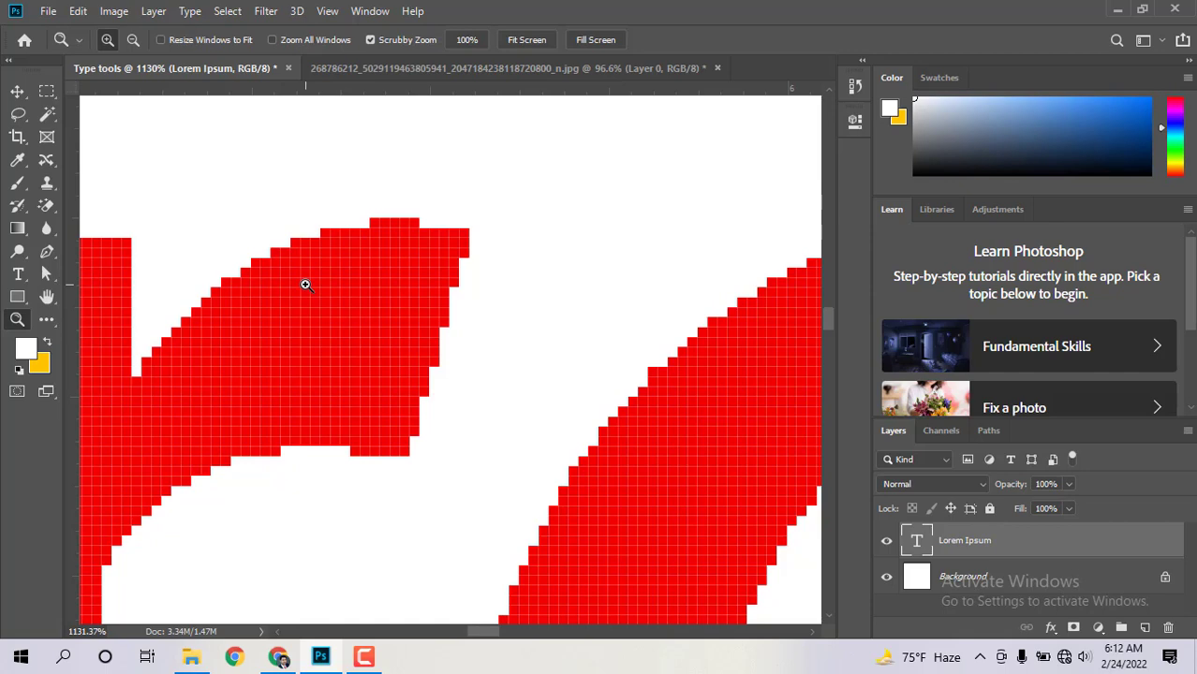
{"action": "left_click_drag", "start_coordinate": [281, 256], "coordinate": [193, 251]}
Step: Apply Smooth anti-aliasing to all of the Lorem Ipsum text
{"action": "left_click", "coordinate": [18, 273]}
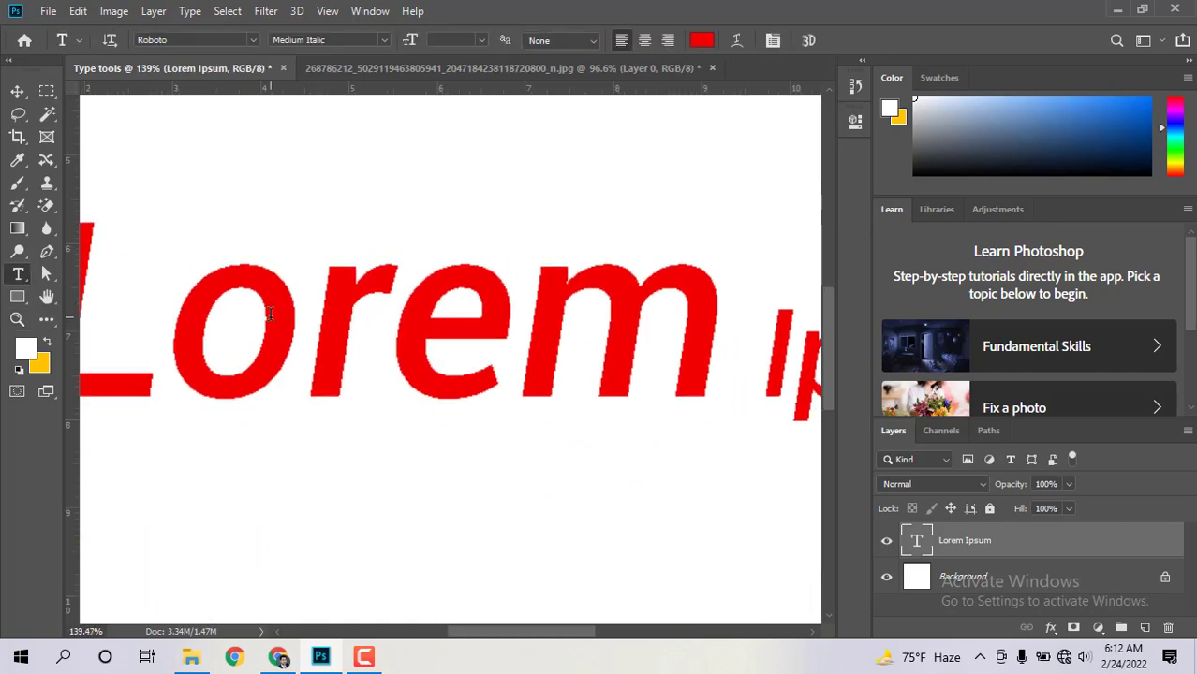
{"action": "left_click", "coordinate": [269, 314]}
{"action": "key", "text": "ctrl+a"}
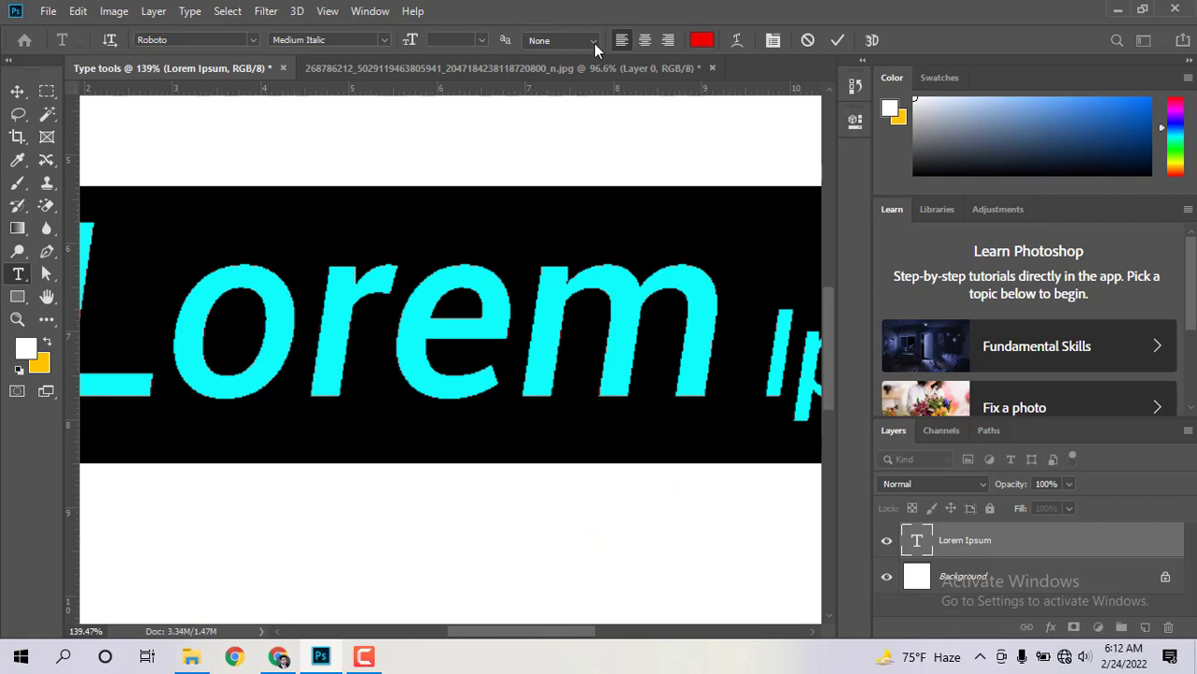
{"action": "left_click", "coordinate": [593, 43]}
{"action": "left_click", "coordinate": [562, 109]}
{"action": "left_click", "coordinate": [18, 91]}
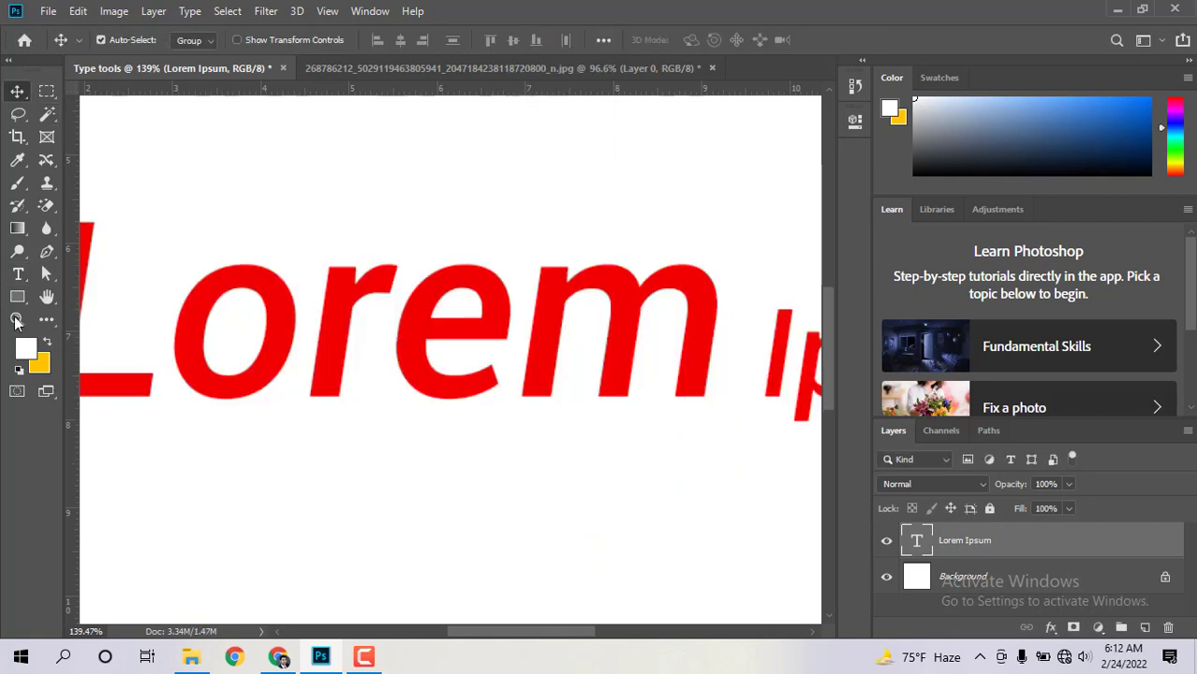
Step: Zoom in on the letter r of Lorem to check the smoothed edges, then zoom back out
{"action": "left_click", "coordinate": [17, 320]}
{"action": "left_click_drag", "start_coordinate": [361, 274], "coordinate": [503, 343]}
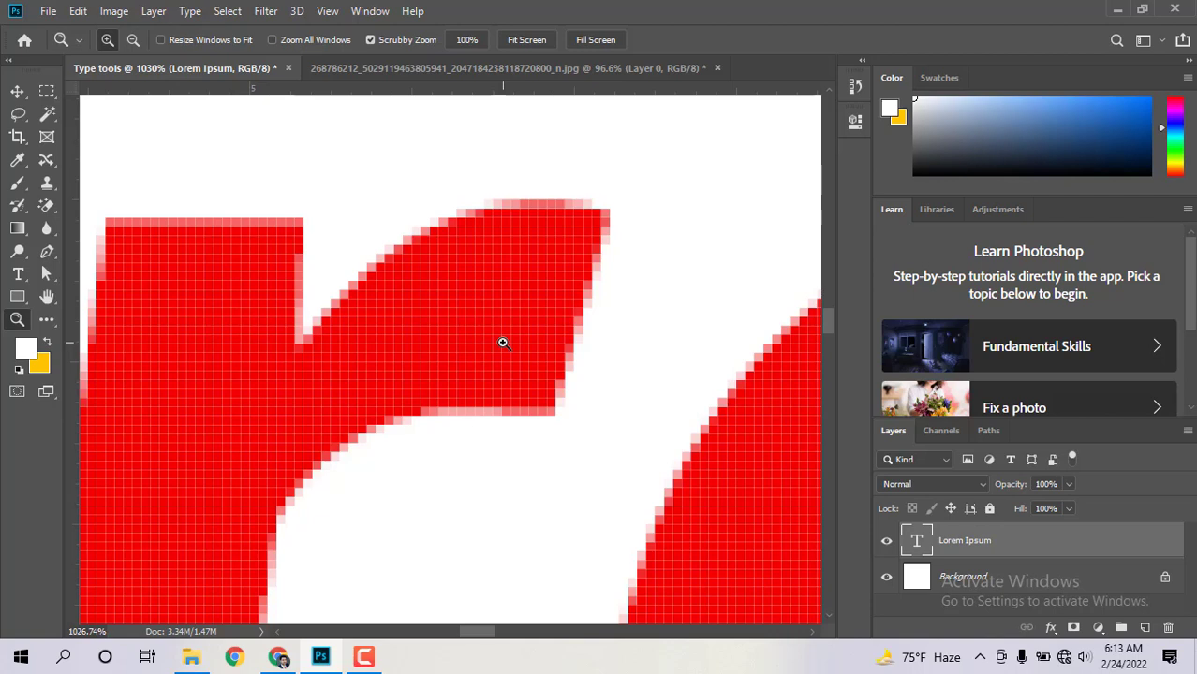
{"action": "left_click_drag", "start_coordinate": [589, 288], "coordinate": [657, 334]}
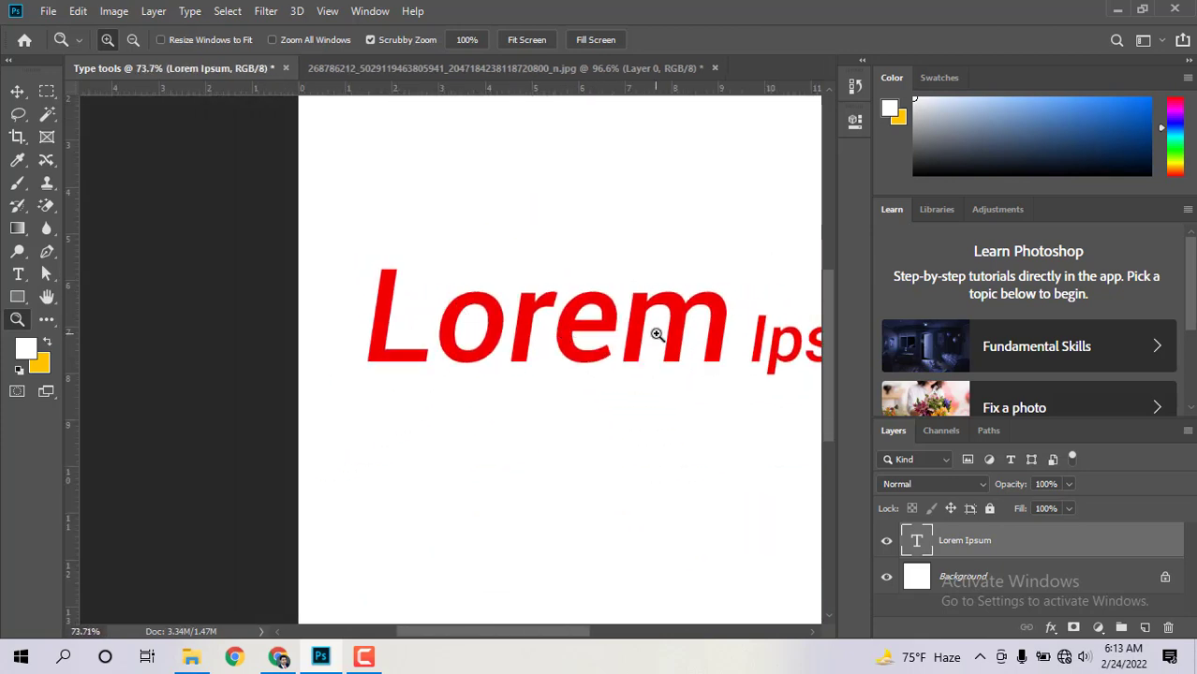
{"action": "left_click_drag", "start_coordinate": [537, 633], "coordinate": [566, 638]}
Step: Keep Smooth anti-aliasing selected for the text
{"action": "key", "text": "t"}
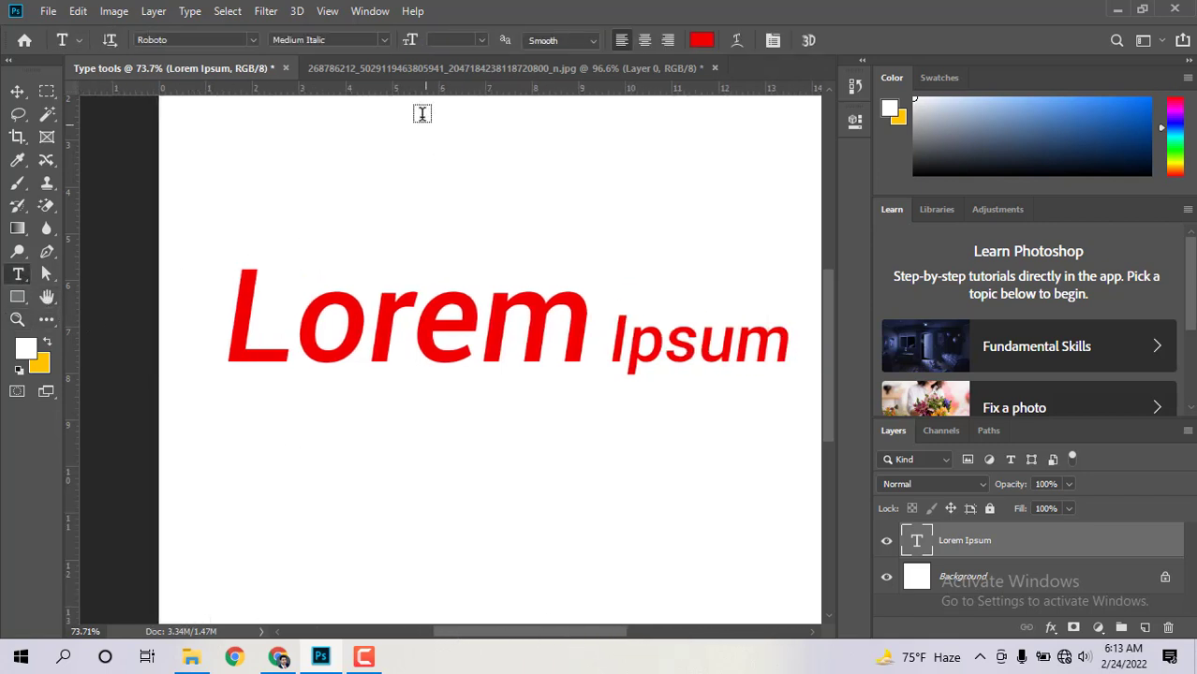
{"action": "left_click", "coordinate": [588, 39]}
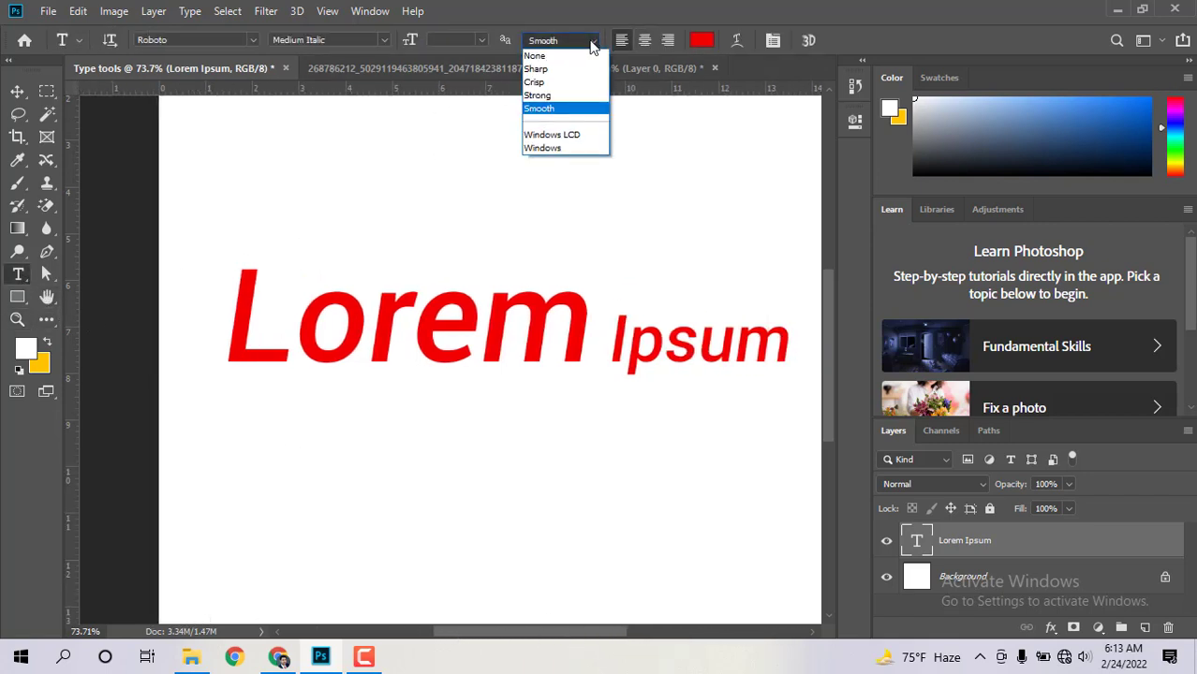
{"action": "left_click", "coordinate": [576, 110]}
Step: Select the whole line and switch it from centre to right alignment on its anchor
{"action": "triple_click", "coordinate": [500, 330]}
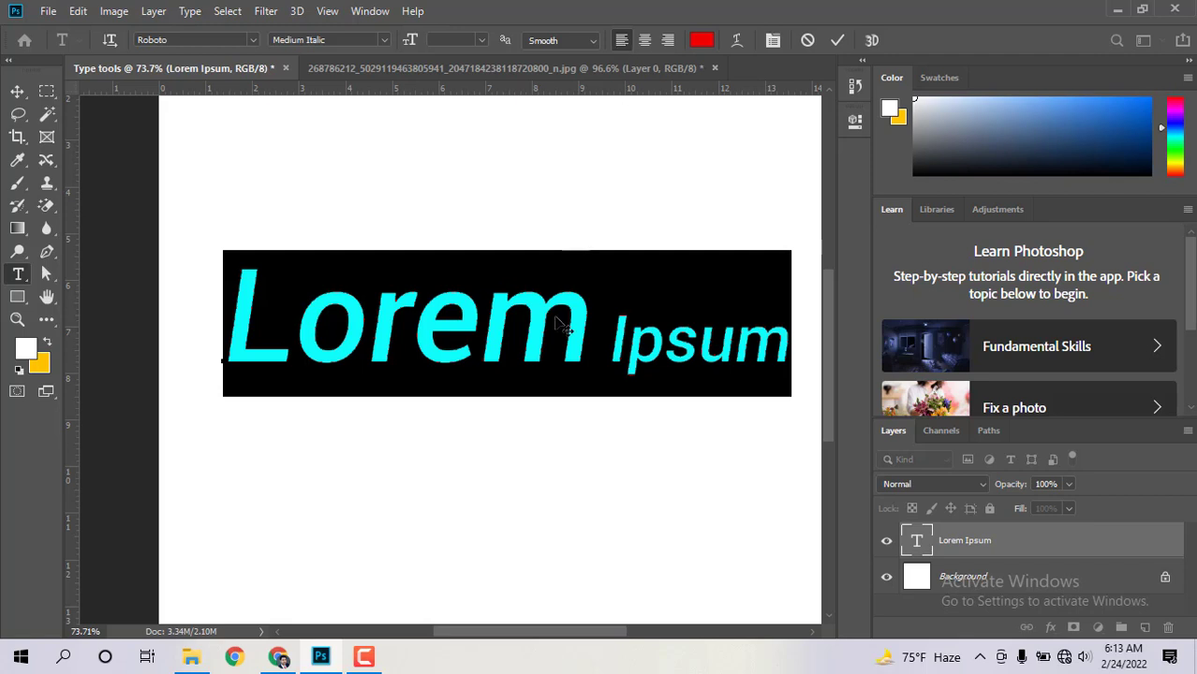
{"action": "triple_click", "coordinate": [510, 337]}
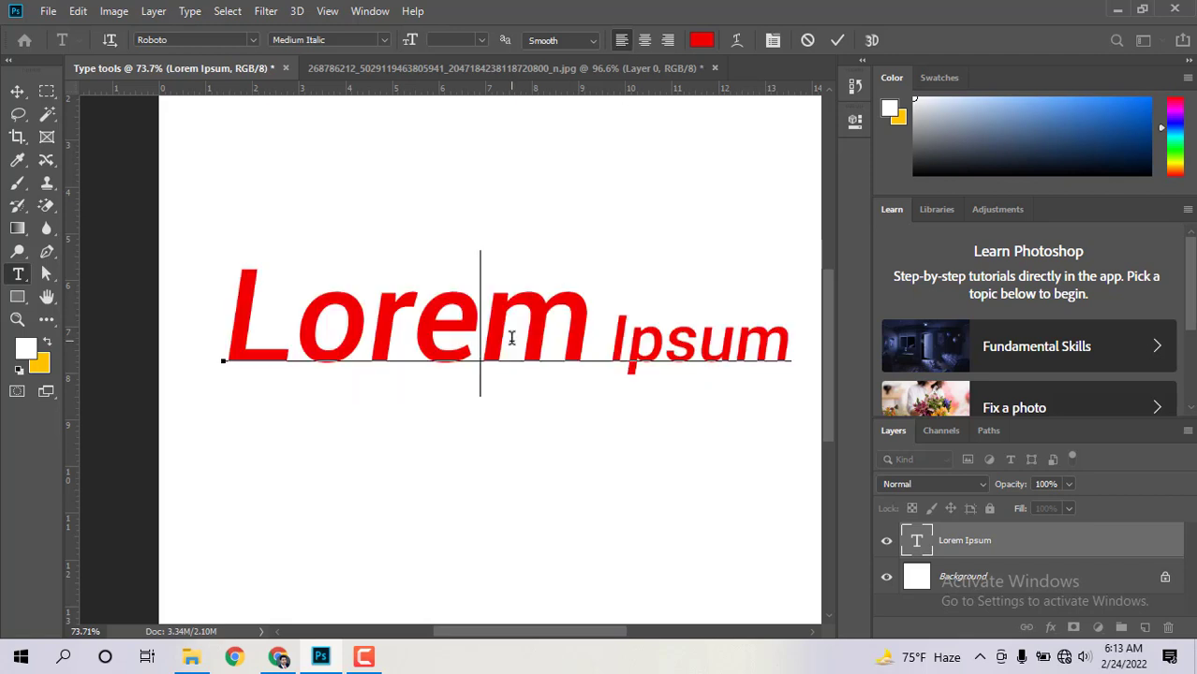
{"action": "left_click", "coordinate": [644, 42]}
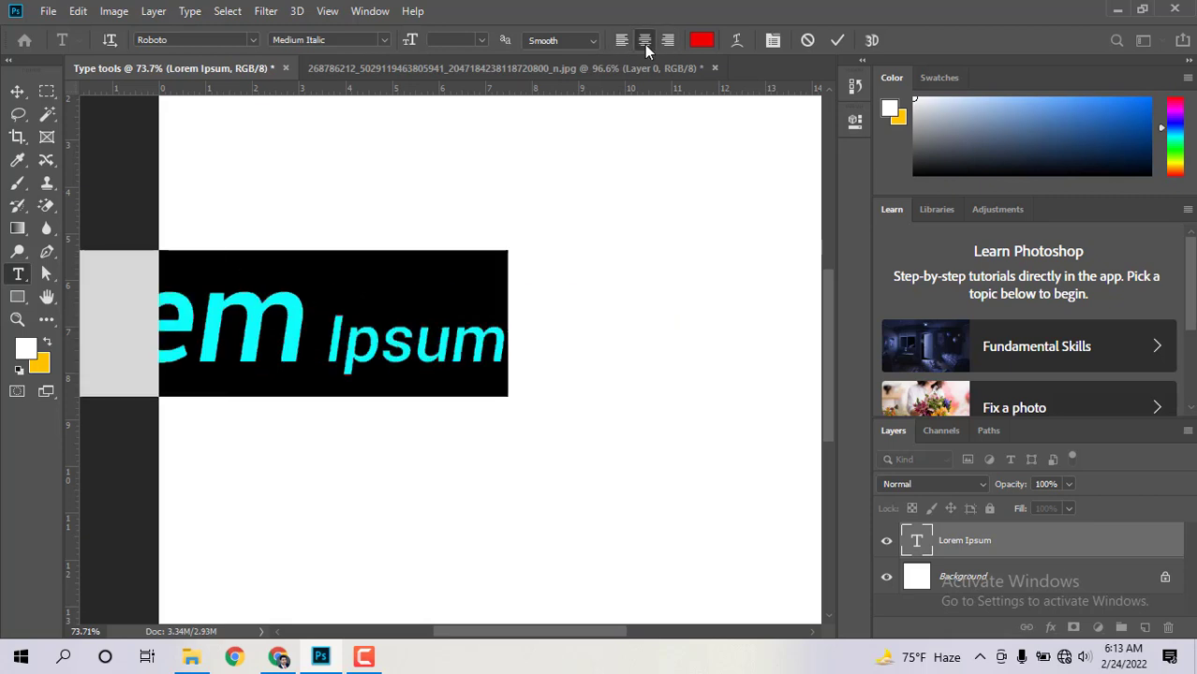
{"action": "left_click", "coordinate": [667, 42]}
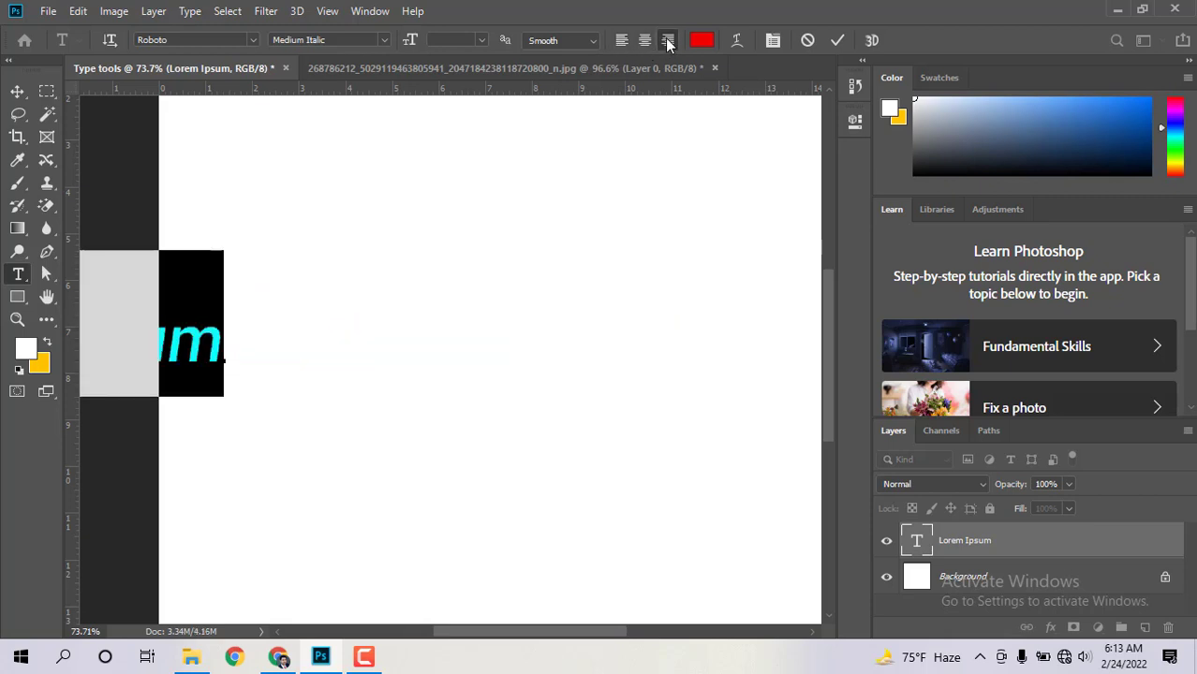
Step: Move the Lorem Ipsum text back into view and zoom out to see the whole page
{"action": "left_click", "coordinate": [17, 91]}
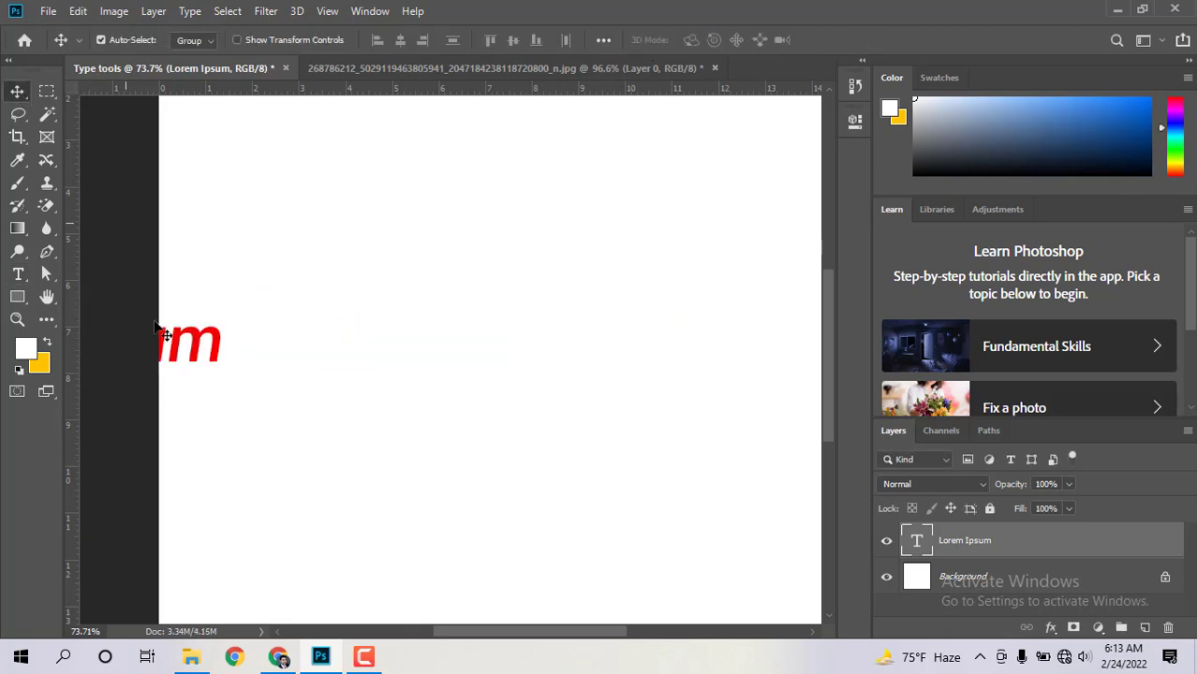
{"action": "left_click_drag", "start_coordinate": [262, 336], "coordinate": [766, 395]}
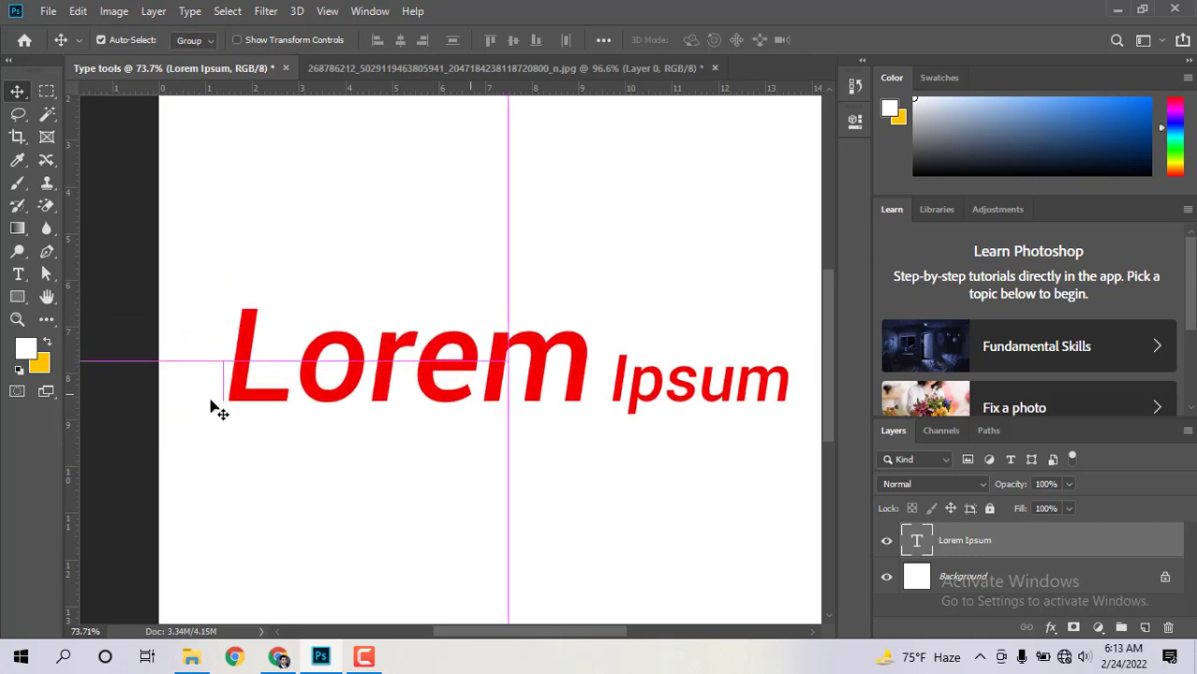
{"action": "left_click", "coordinate": [17, 320]}
{"action": "left_click_drag", "start_coordinate": [417, 319], "coordinate": [386, 316]}
{"action": "left_click", "coordinate": [17, 92]}
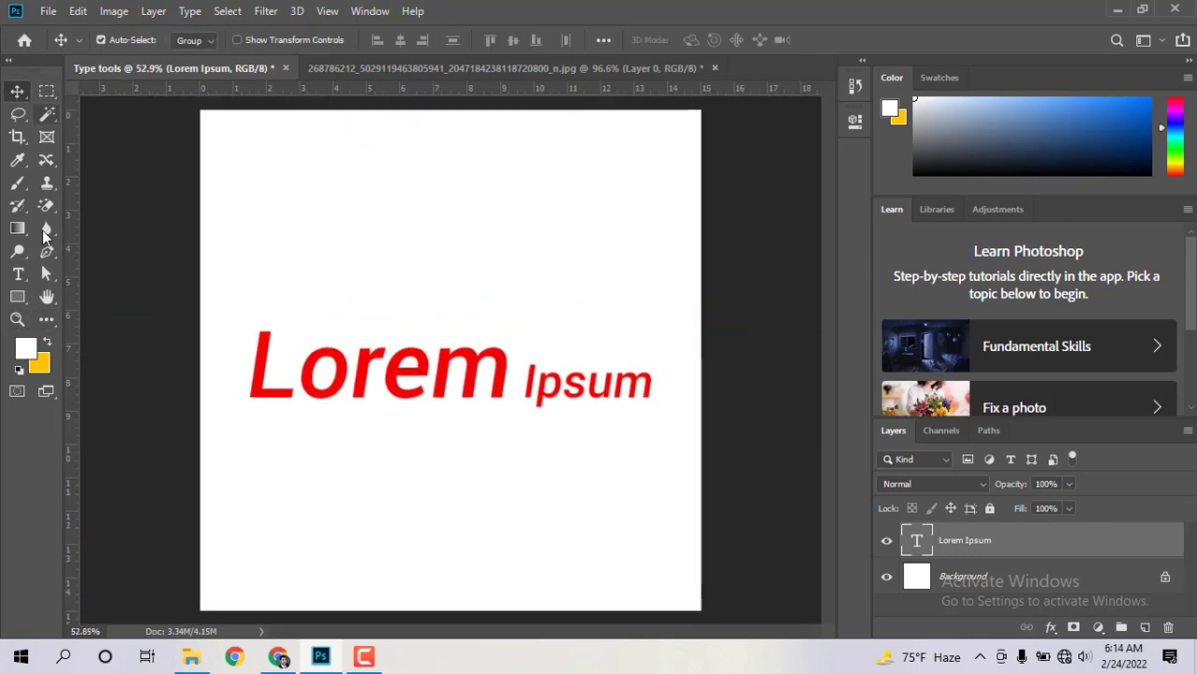
Step: Set both words to 100 pt, shift the line up-left, and zoom to about 89%
{"action": "left_click", "coordinate": [18, 276]}
{"action": "left_click", "coordinate": [388, 345]}
{"action": "key", "text": "ctrl+a"}
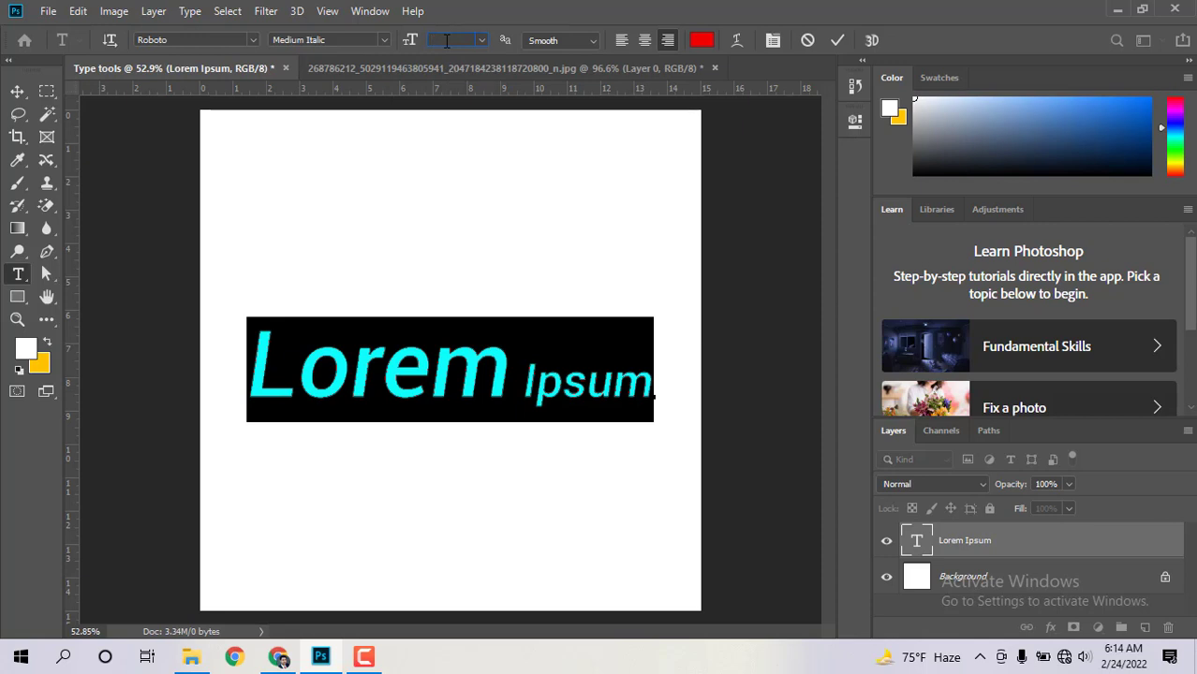
{"action": "key", "text": "Return"}
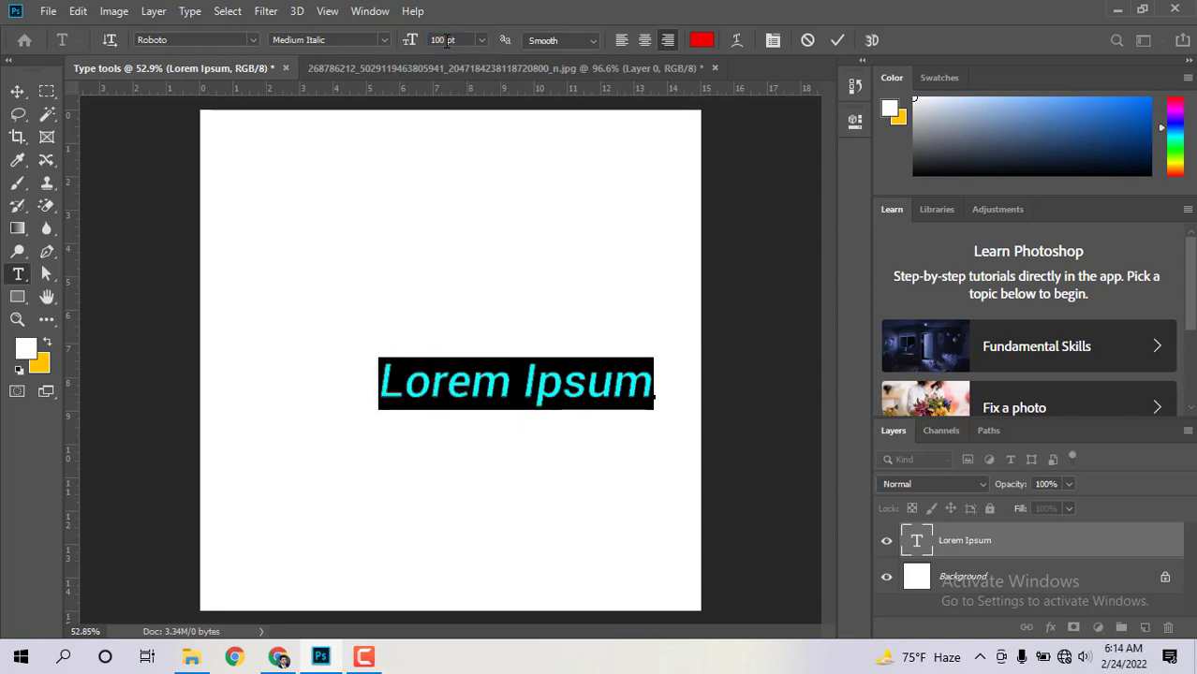
{"action": "left_click", "coordinate": [20, 94]}
{"action": "left_click_drag", "start_coordinate": [441, 382], "coordinate": [400, 339]}
{"action": "left_click", "coordinate": [17, 319]}
{"action": "left_click_drag", "start_coordinate": [480, 335], "coordinate": [526, 342]}
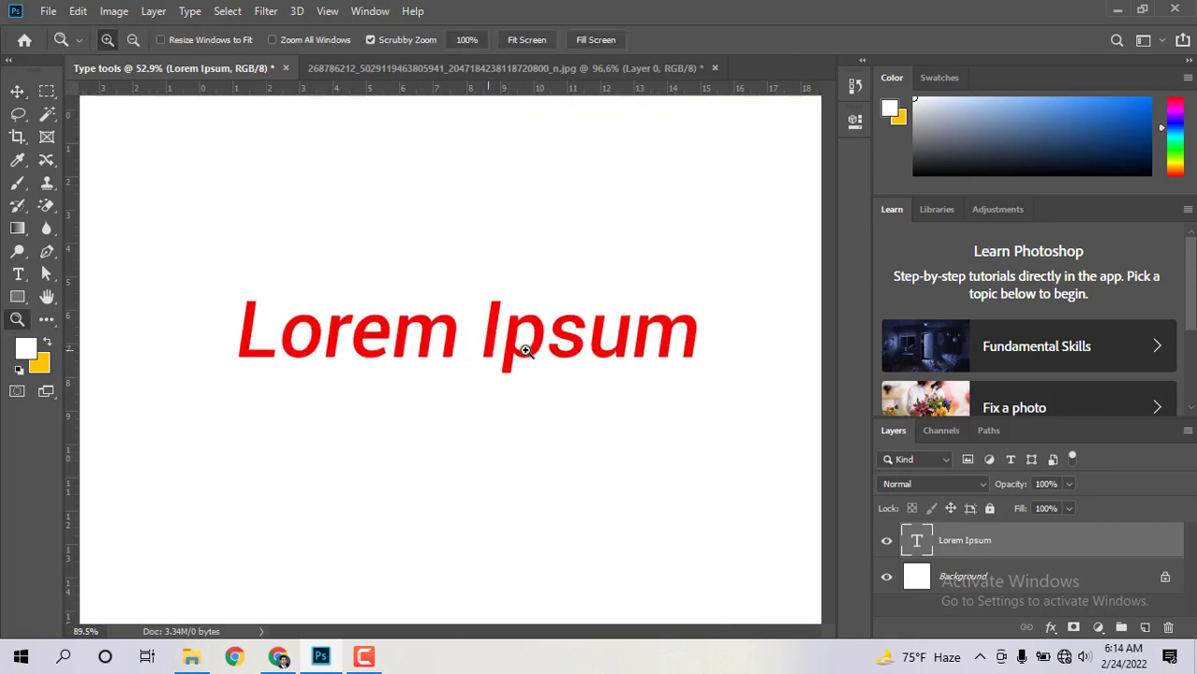
Step: Replace the line with 'Bangladesh', commit it, and nudge it slightly left
{"action": "key", "text": "t"}
{"action": "triple_click", "coordinate": [361, 321]}
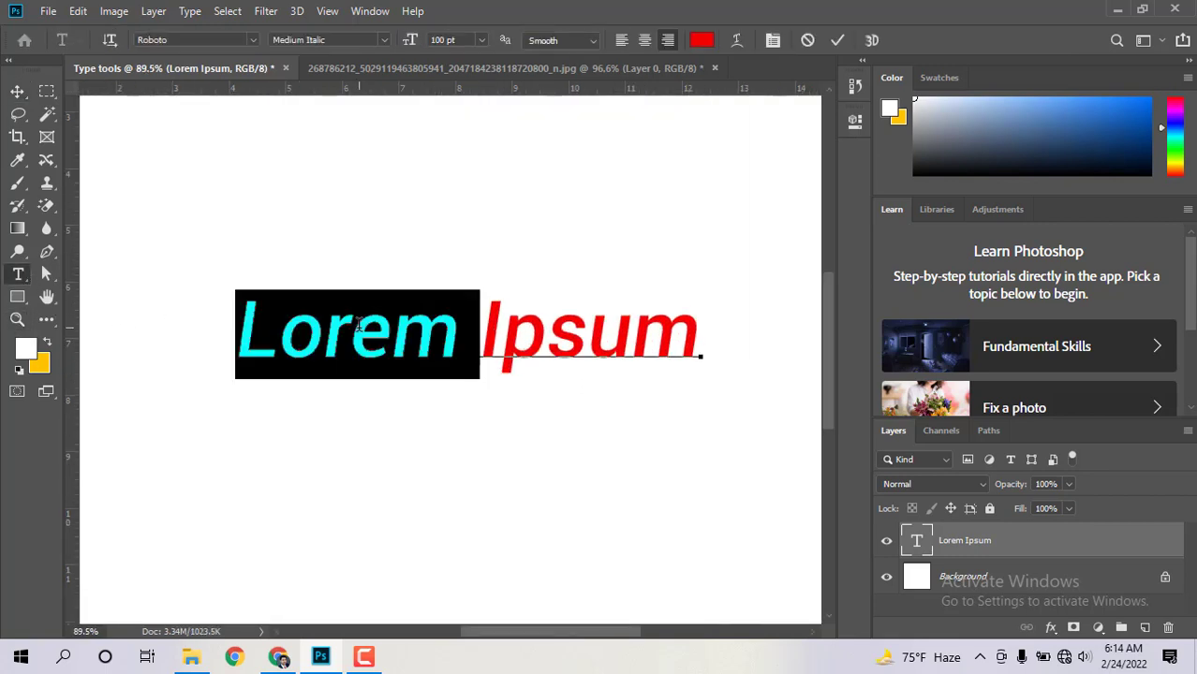
{"action": "type", "text": "Bang"}
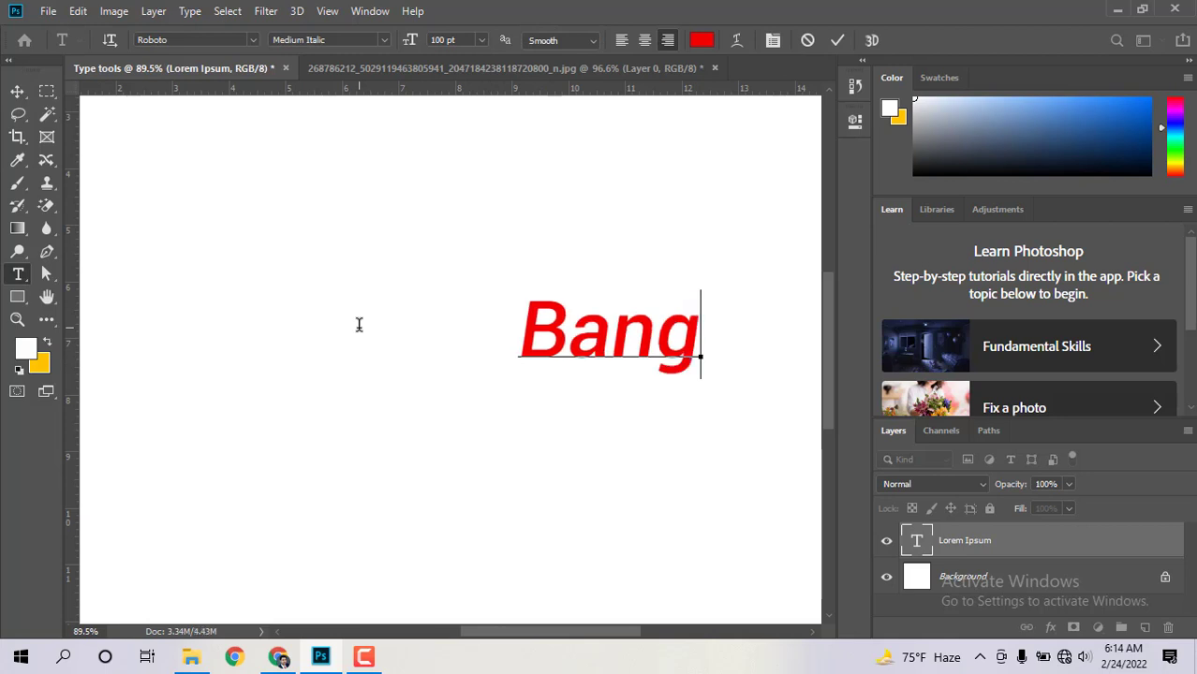
{"action": "type", "text": "ladesh"}
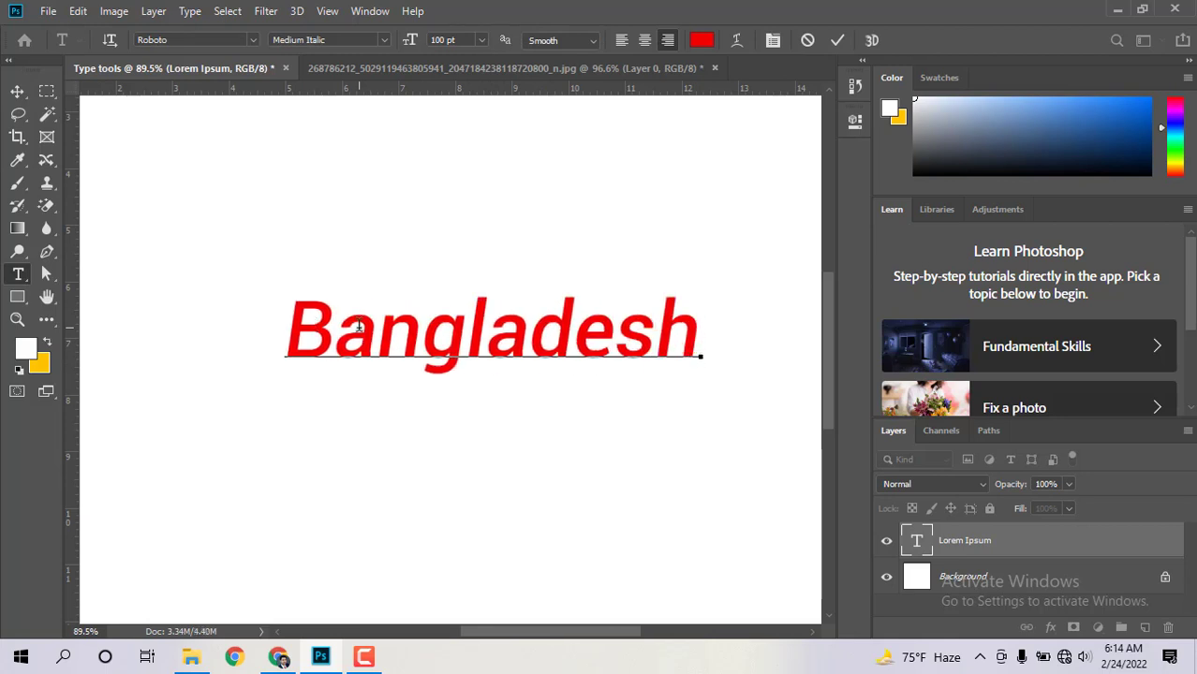
{"action": "left_click", "coordinate": [17, 91]}
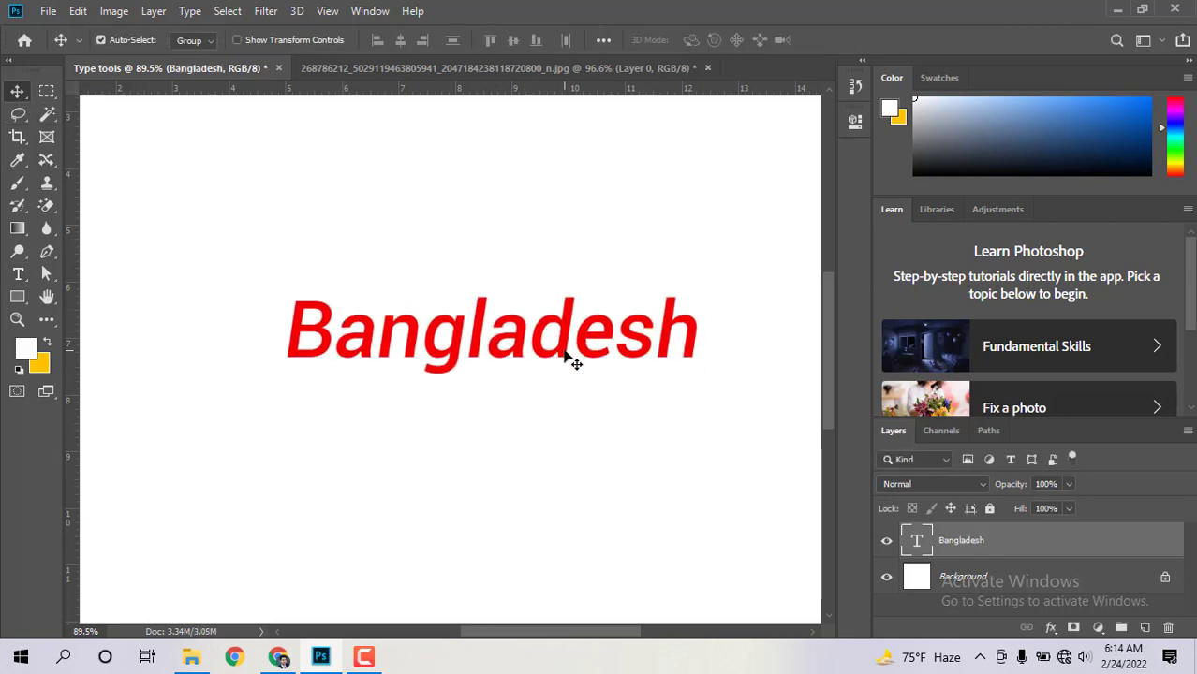
{"action": "left_click_drag", "start_coordinate": [570, 356], "coordinate": [549, 359]}
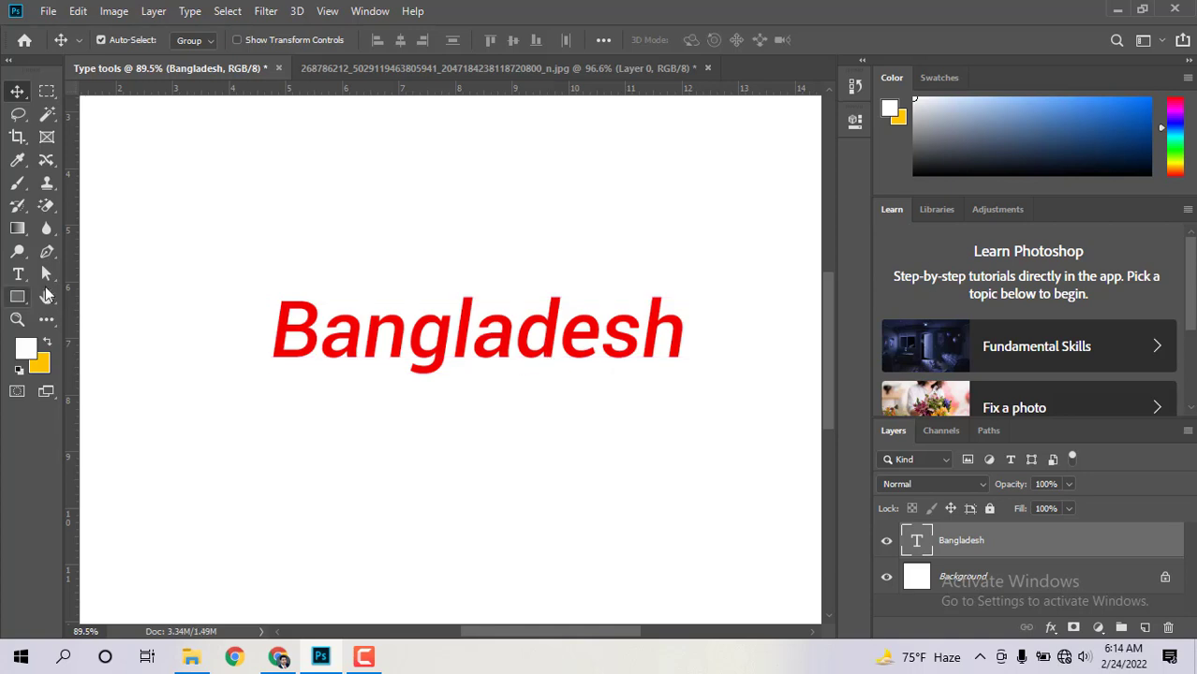
Step: Select the entire word Bangladesh for further editing
{"action": "left_click", "coordinate": [18, 274]}
{"action": "double_click", "coordinate": [413, 341]}
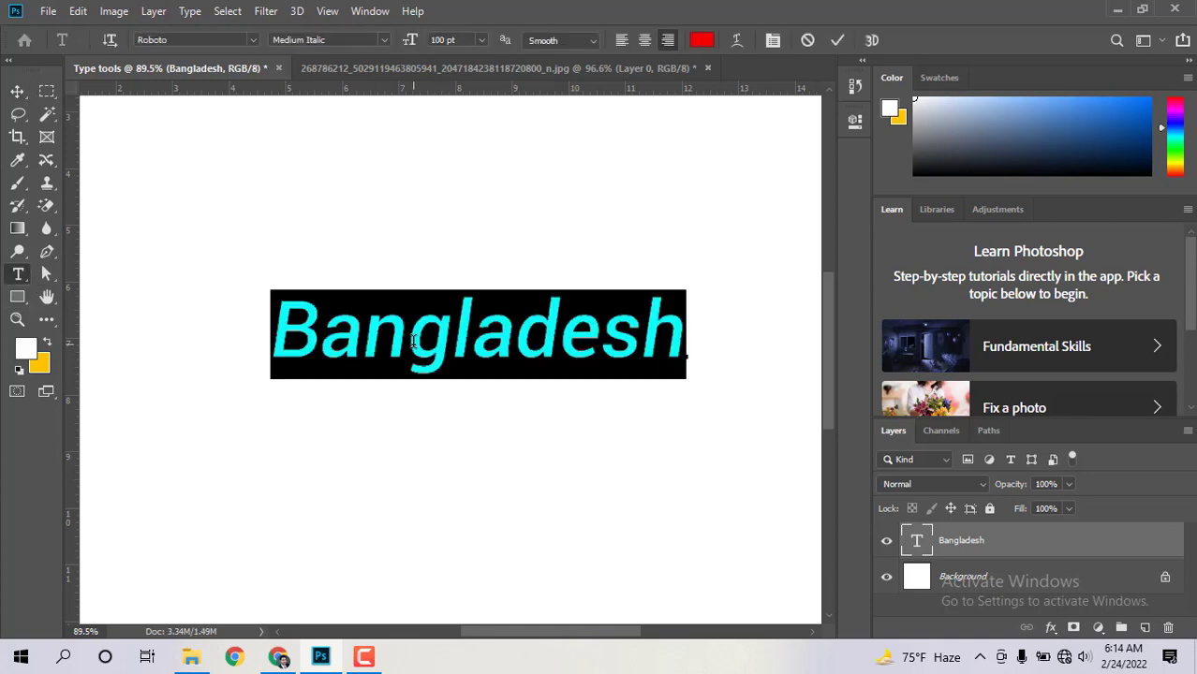
{"action": "left_click", "coordinate": [367, 347]}
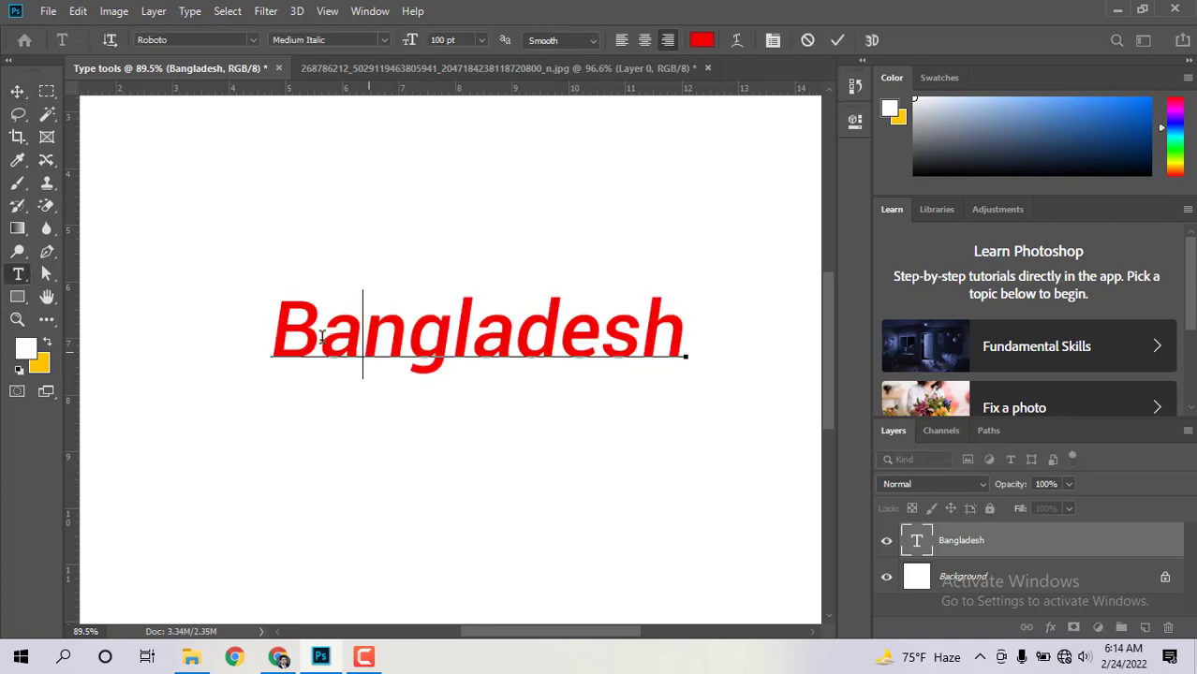
{"action": "left_click_drag", "start_coordinate": [278, 319], "coordinate": [682, 327]}
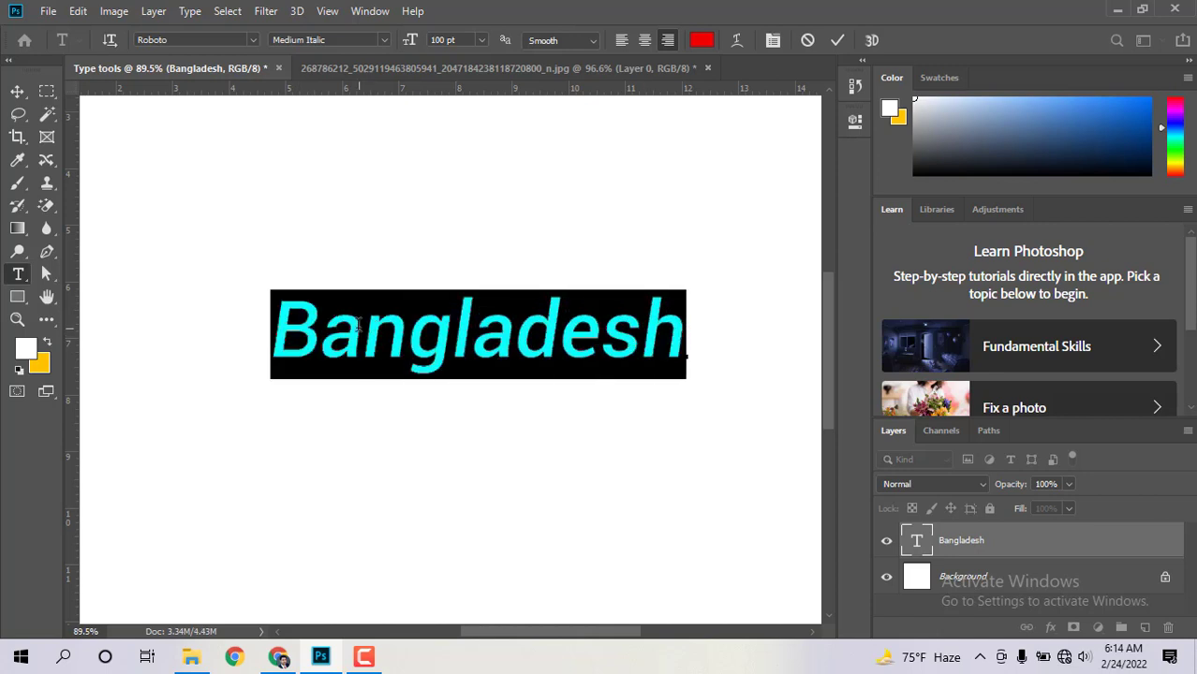
{"action": "left_click", "coordinate": [357, 323]}
{"action": "left_click_drag", "start_coordinate": [278, 320], "coordinate": [694, 334]}
Step: Recolour the Bangladesh heading to dark green #103e07 and check it deselected
{"action": "left_click", "coordinate": [700, 41]}
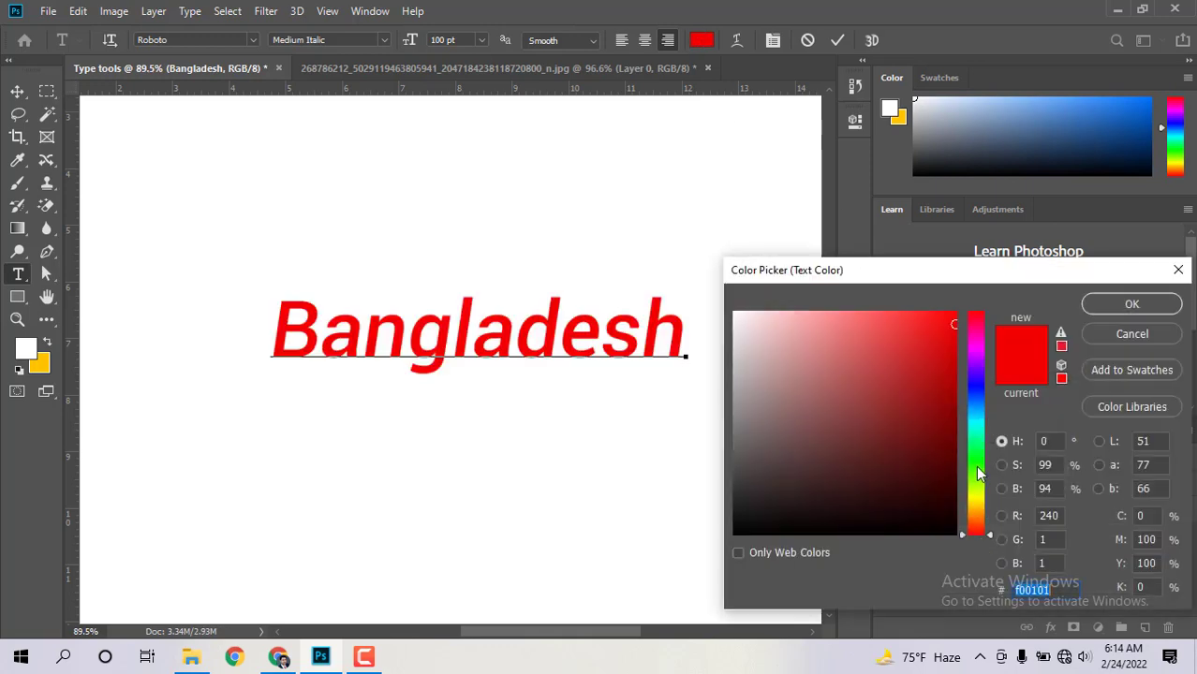
{"action": "left_click", "coordinate": [976, 467]}
{"action": "left_click", "coordinate": [932, 481]}
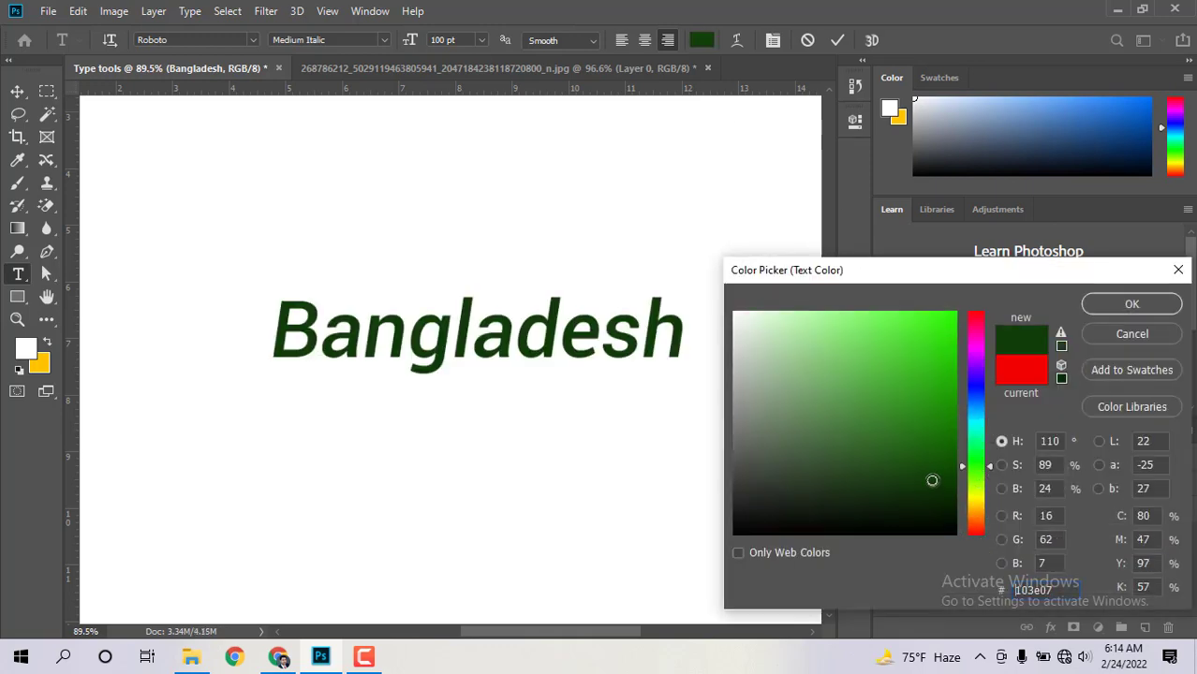
{"action": "left_click", "coordinate": [1127, 301]}
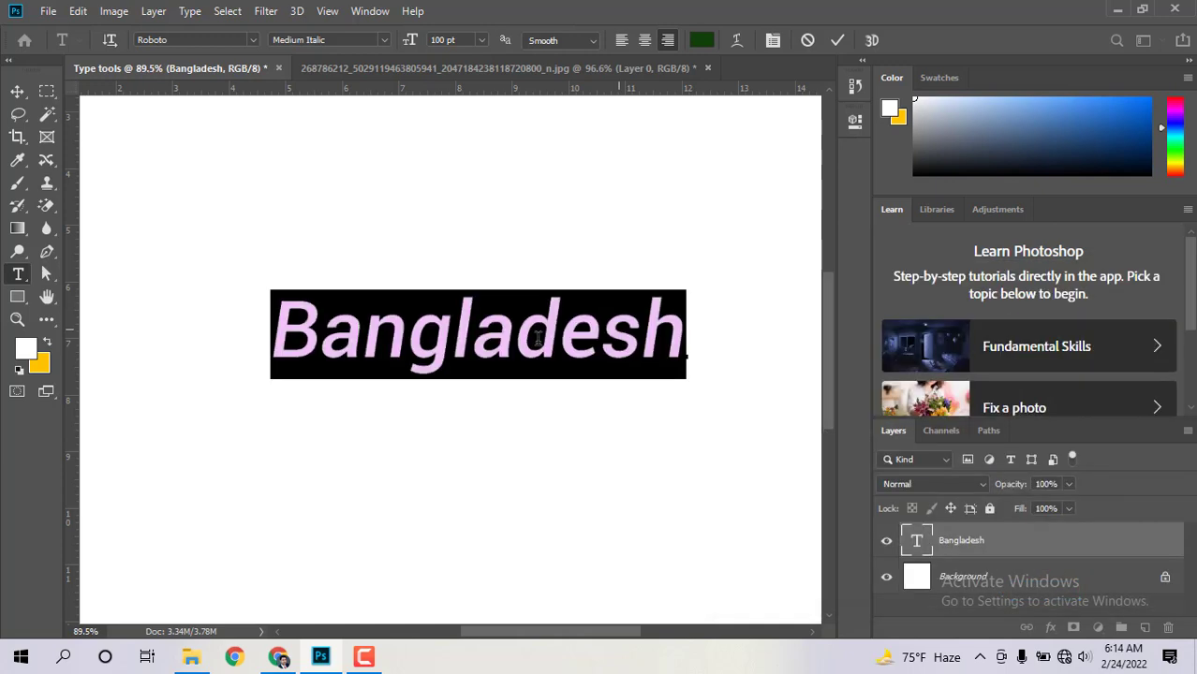
{"action": "left_click", "coordinate": [537, 340]}
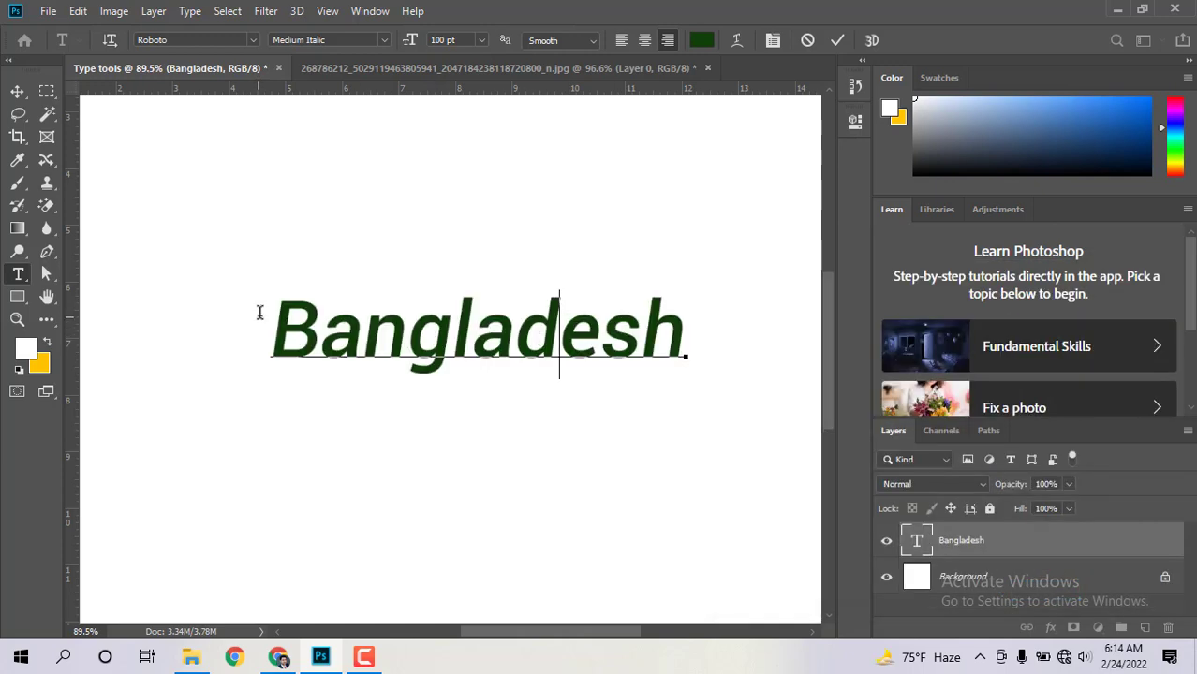
{"action": "left_click_drag", "start_coordinate": [261, 315], "coordinate": [689, 328]}
{"action": "left_click_drag", "start_coordinate": [269, 320], "coordinate": [691, 318]}
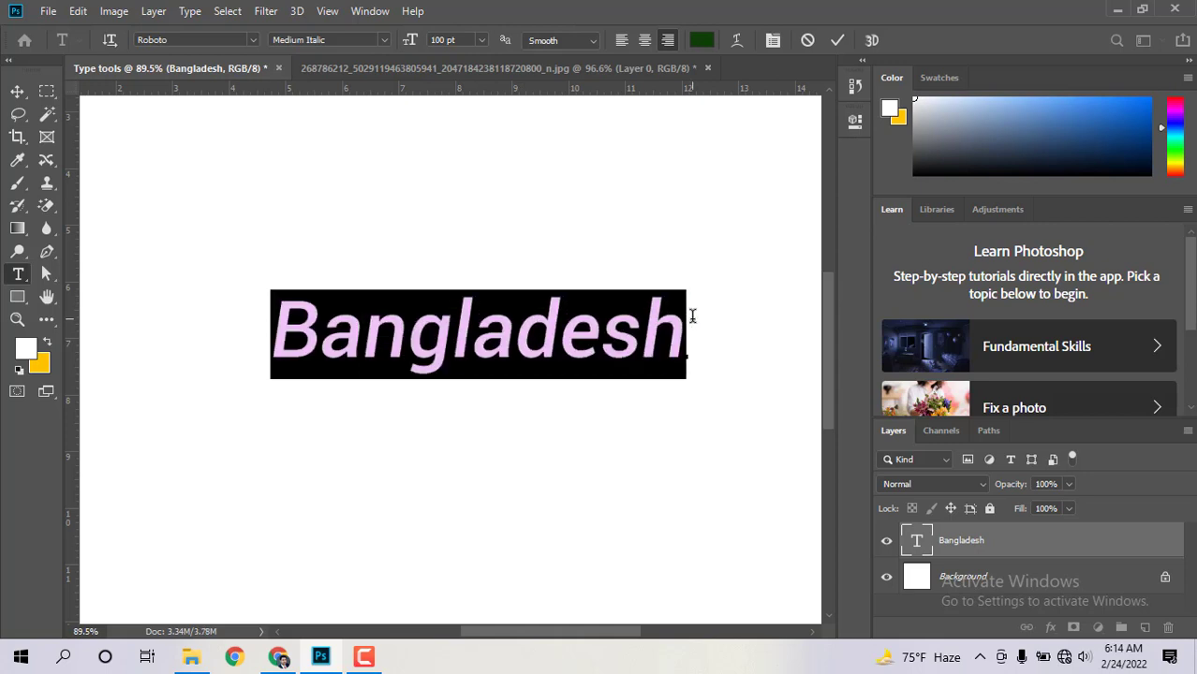
{"action": "left_click", "coordinate": [583, 330]}
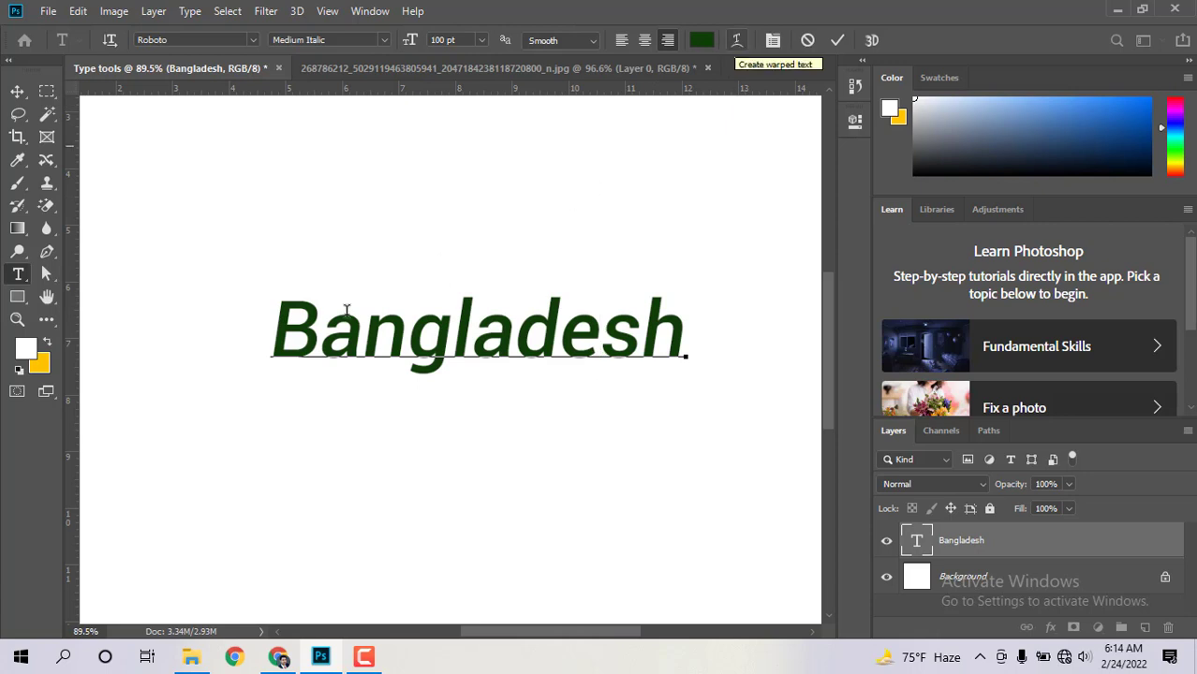
{"action": "left_click_drag", "start_coordinate": [274, 322], "coordinate": [689, 316]}
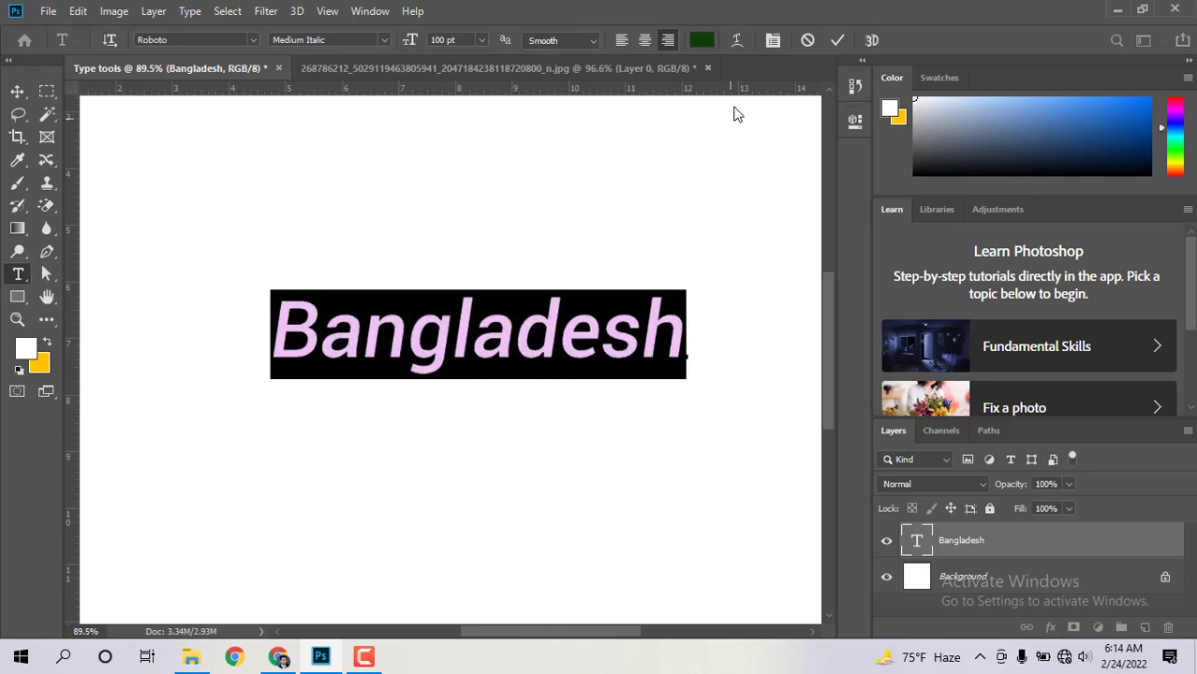
Step: Open Warp Text, move the dialog off the heading, and apply the Arc style
{"action": "left_click", "coordinate": [736, 43]}
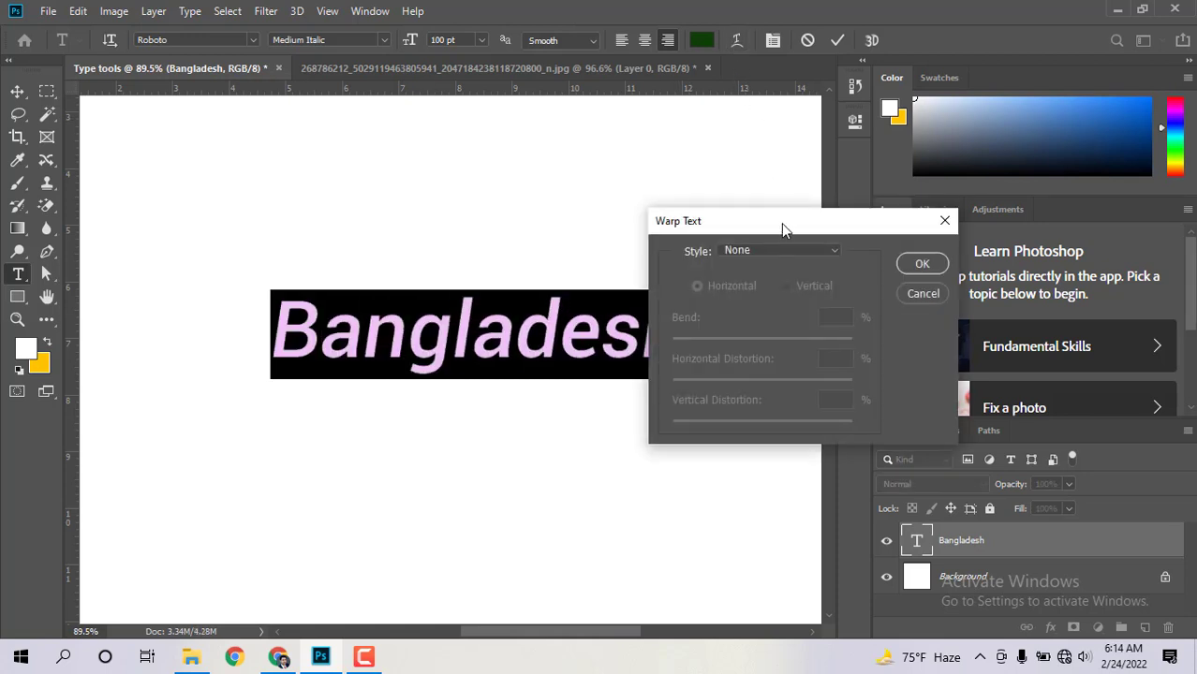
{"action": "left_click_drag", "start_coordinate": [781, 223], "coordinate": [979, 234]}
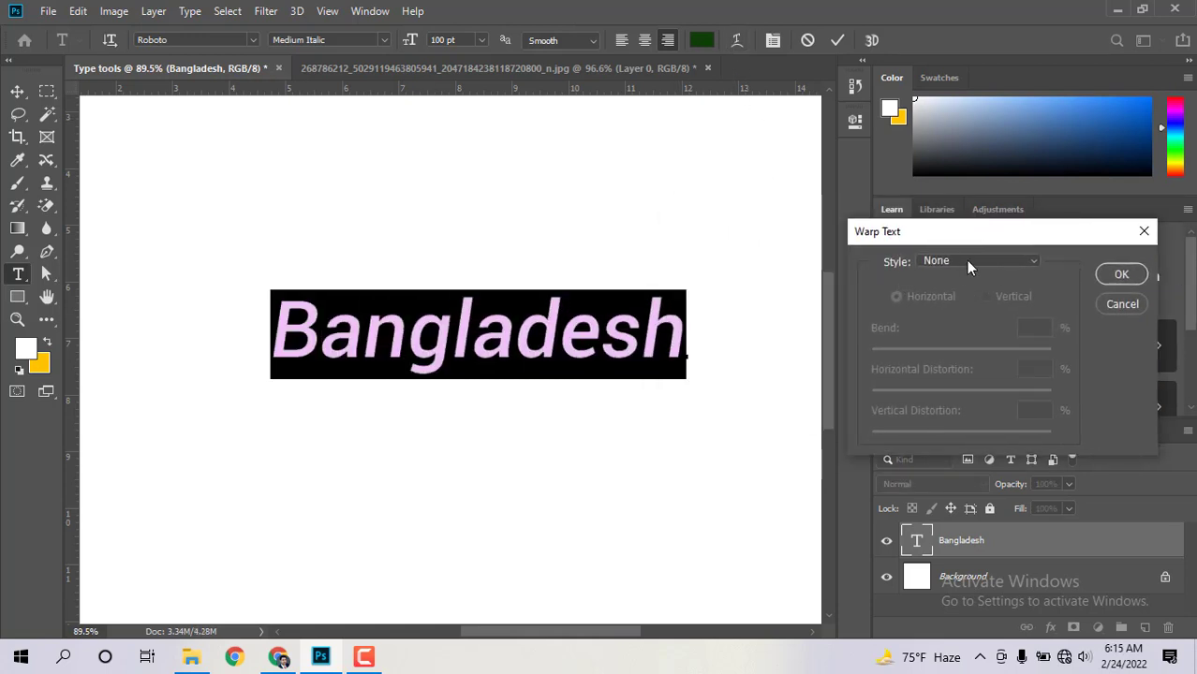
{"action": "left_click", "coordinate": [1034, 263]}
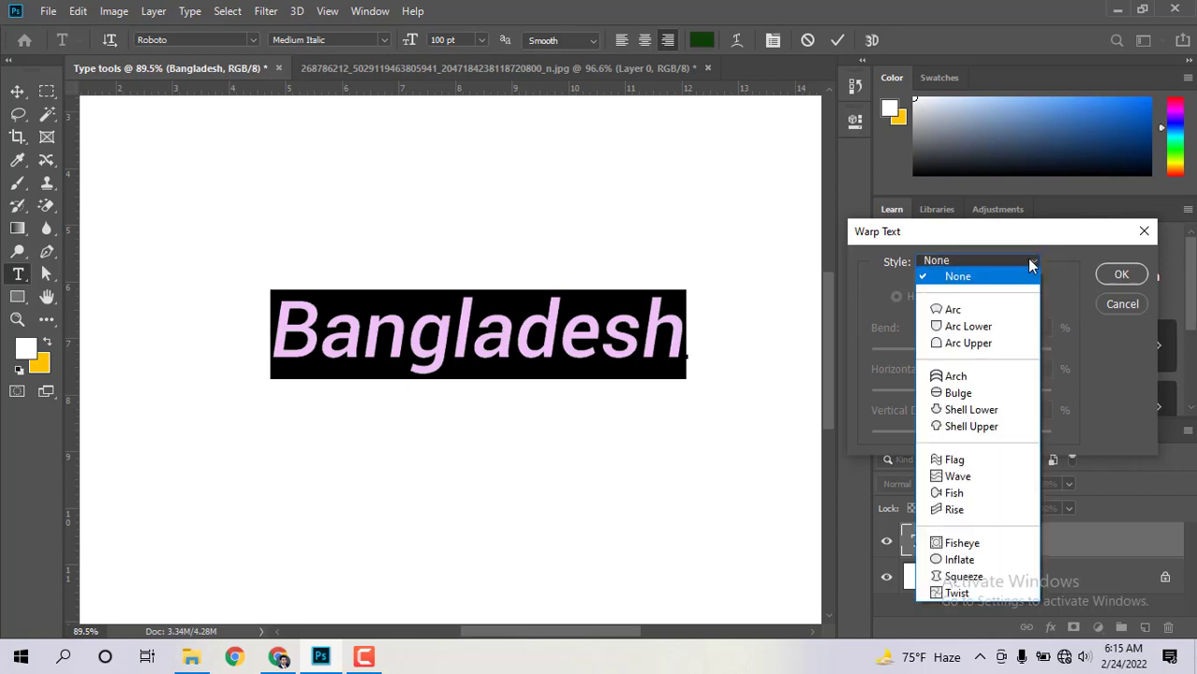
{"action": "left_click", "coordinate": [970, 319]}
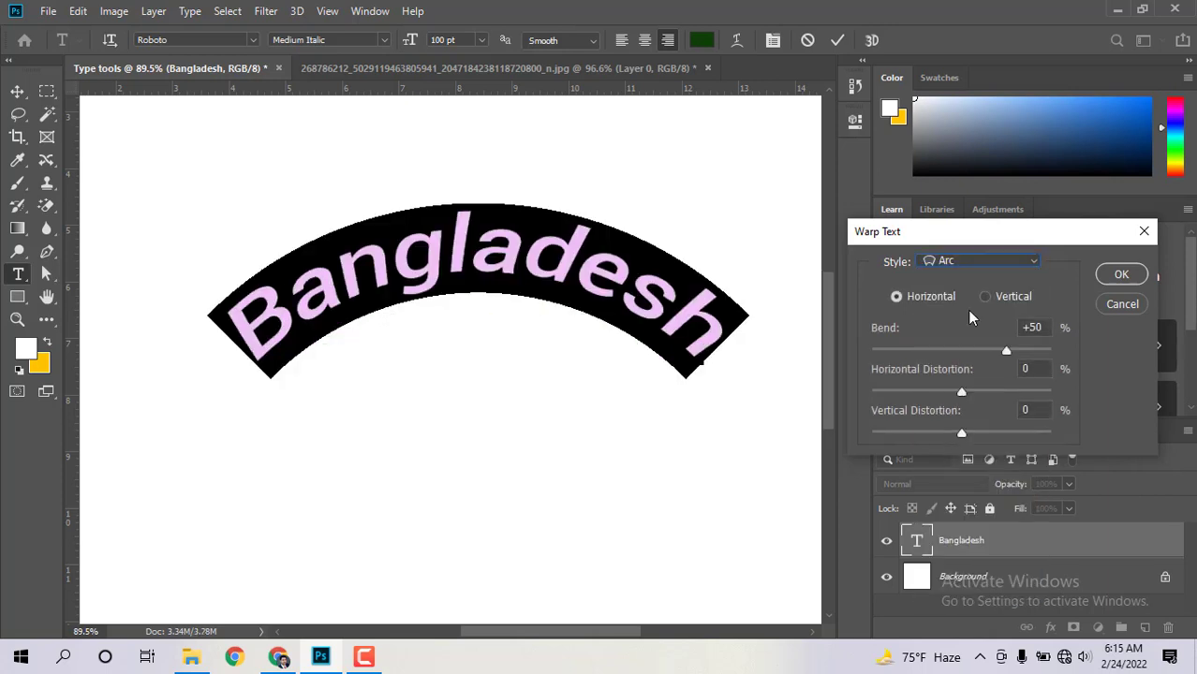
Step: Preview the Arc Lower, Arc Upper and Bulge warp styles on the heading
{"action": "left_click", "coordinate": [988, 264]}
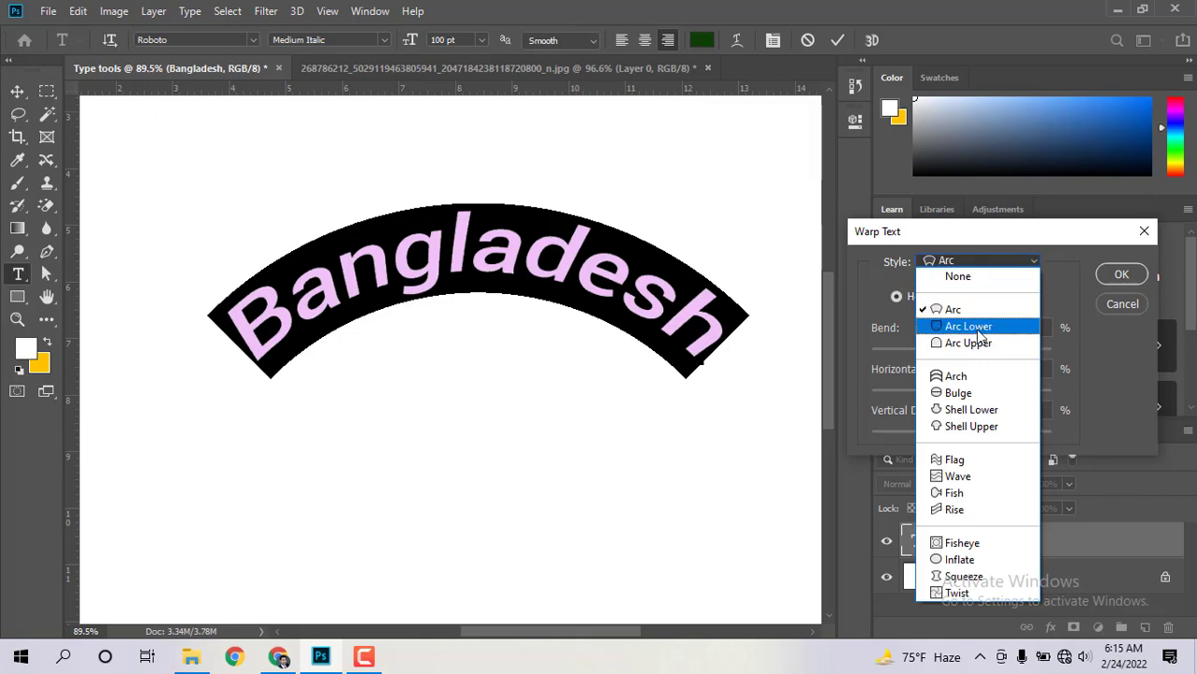
{"action": "left_click", "coordinate": [981, 332]}
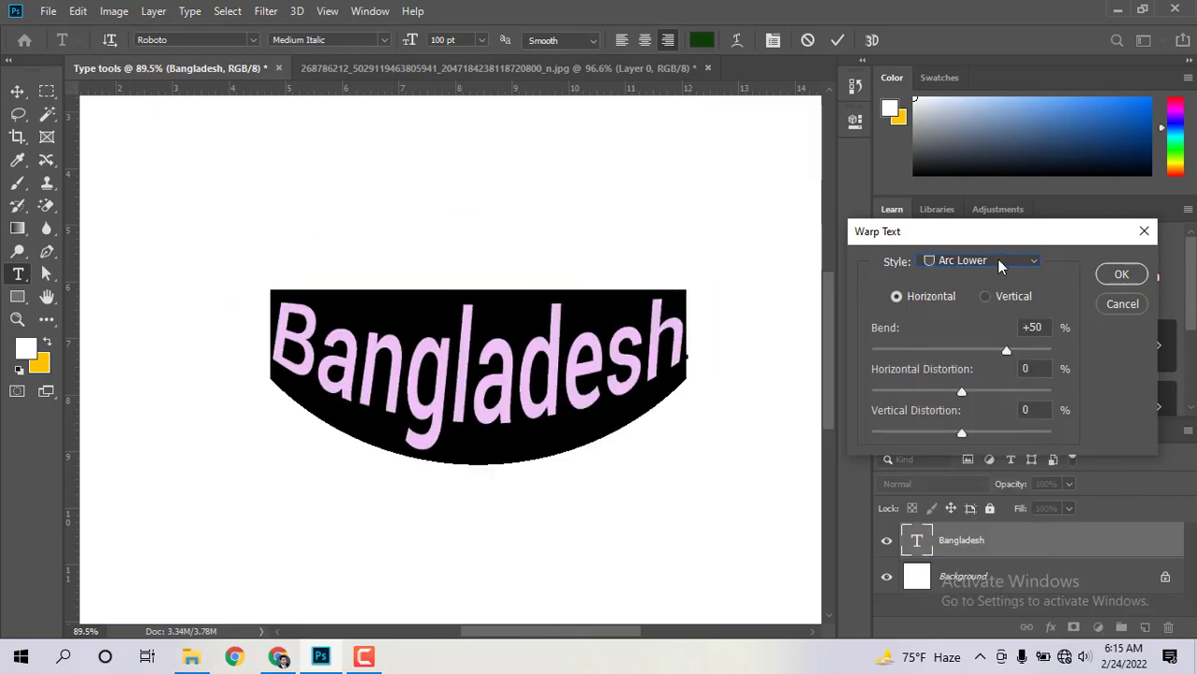
{"action": "left_click", "coordinate": [998, 265]}
{"action": "left_click", "coordinate": [977, 344]}
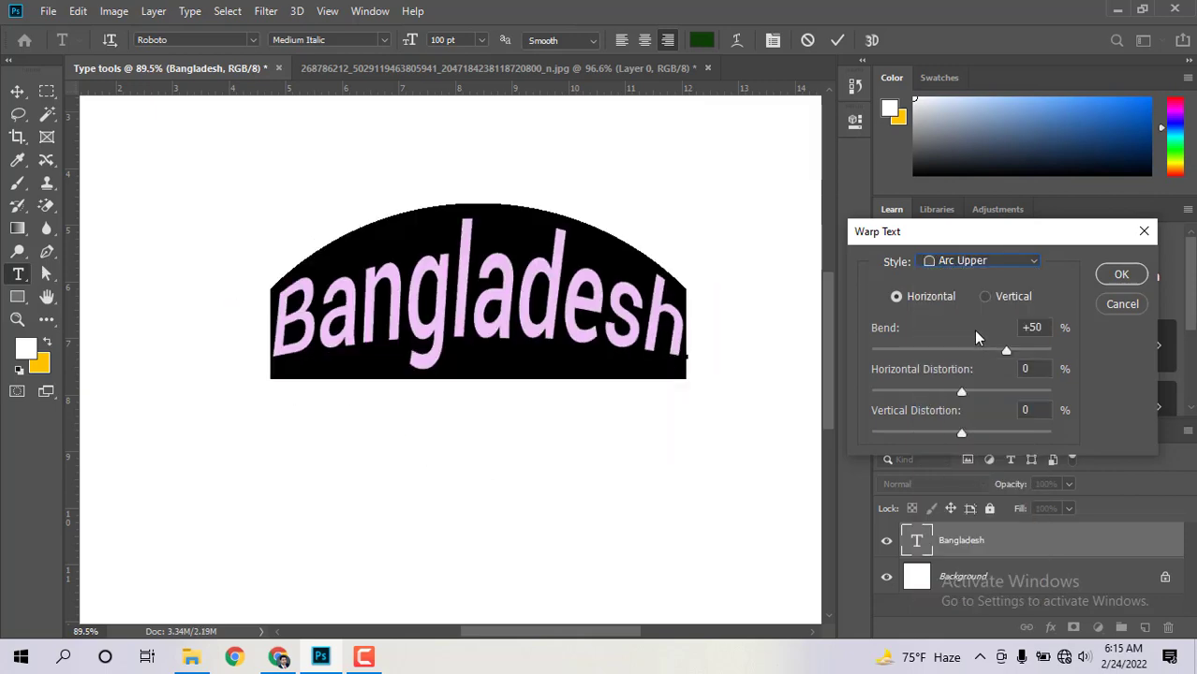
{"action": "left_click", "coordinate": [999, 263]}
{"action": "left_click", "coordinate": [974, 391]}
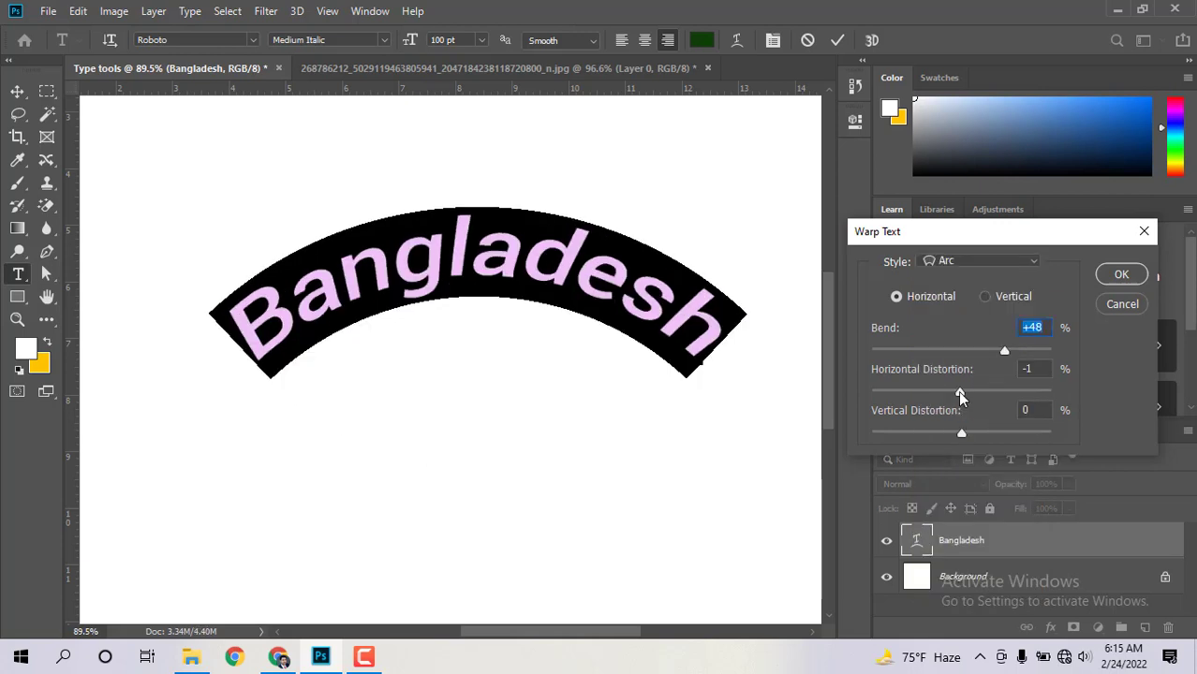
{"action": "left_click_drag", "start_coordinate": [962, 393], "coordinate": [963, 394]}
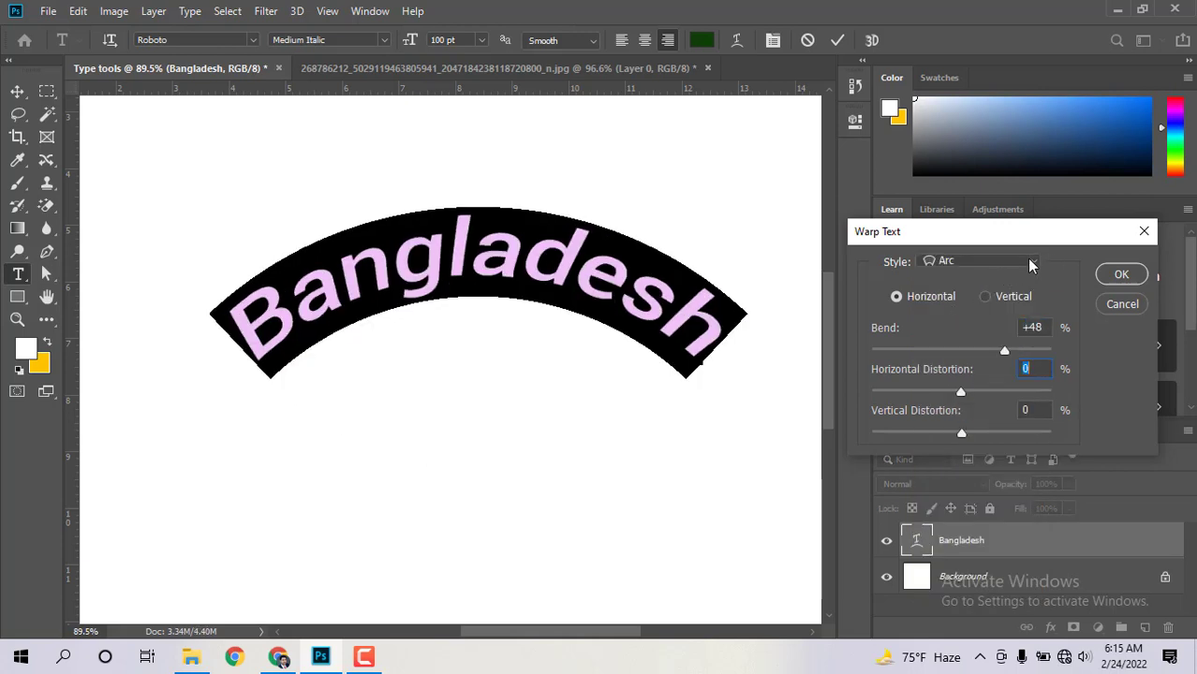
Step: Keep Arc and set Bend +53, Horizontal Distortion +2, Vertical Distortion -3
{"action": "left_click", "coordinate": [985, 264]}
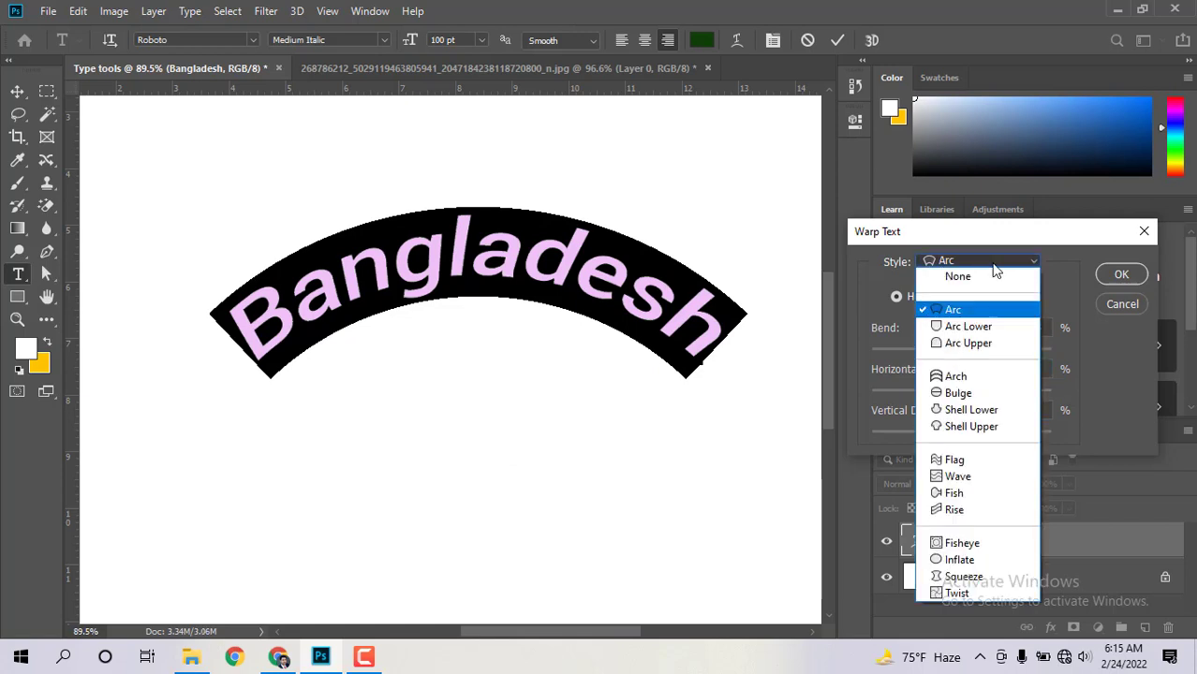
{"action": "left_click", "coordinate": [953, 313]}
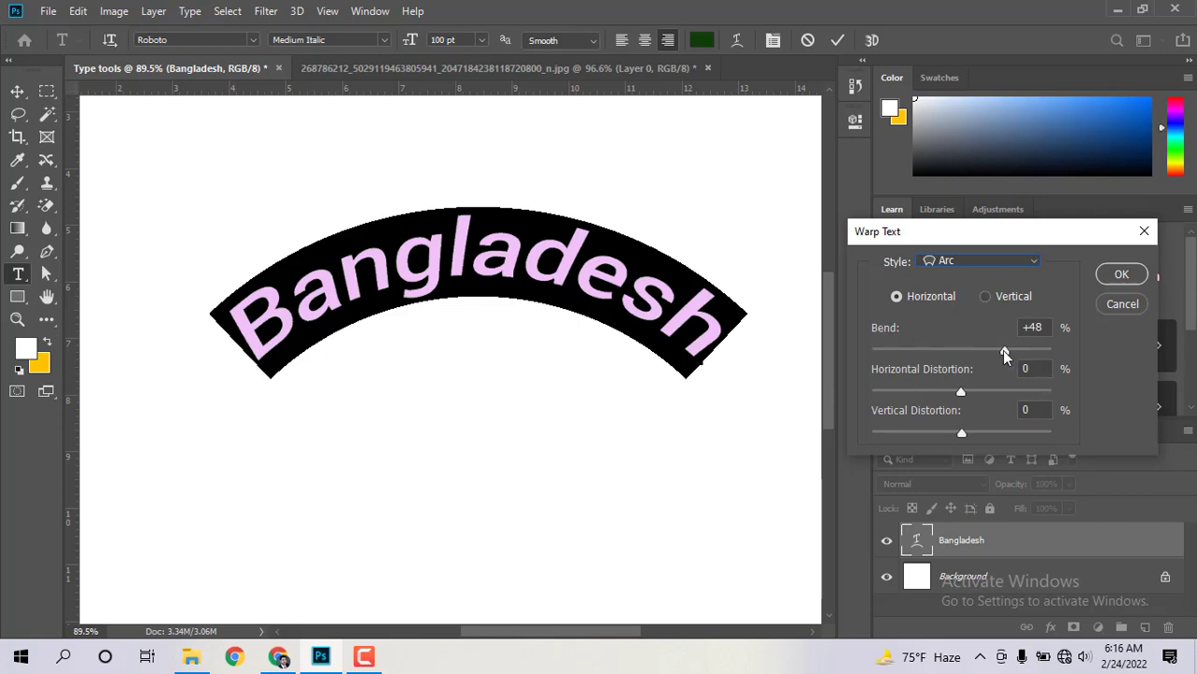
{"action": "mouse_move", "coordinate": [1001, 349]}
{"action": "left_mouse_down"}
{"action": "mouse_move", "coordinate": [913, 350]}
{"action": "mouse_move", "coordinate": [1007, 347]}
{"action": "left_mouse_up"}
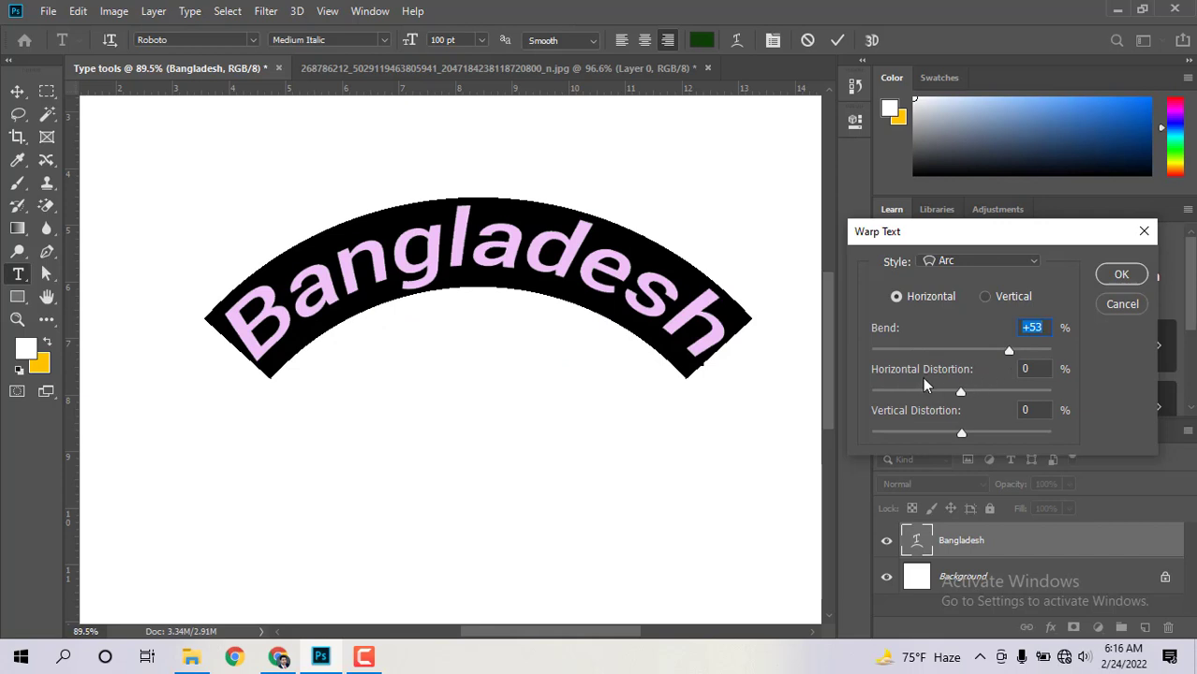
{"action": "mouse_move", "coordinate": [960, 393]}
{"action": "left_mouse_down"}
{"action": "mouse_move", "coordinate": [892, 397]}
{"action": "mouse_move", "coordinate": [1010, 390]}
{"action": "mouse_move", "coordinate": [961, 394]}
{"action": "left_mouse_up"}
{"action": "mouse_move", "coordinate": [958, 436]}
{"action": "left_mouse_down"}
{"action": "mouse_move", "coordinate": [988, 433]}
{"action": "mouse_move", "coordinate": [940, 432]}
{"action": "mouse_move", "coordinate": [957, 433]}
{"action": "left_mouse_up"}
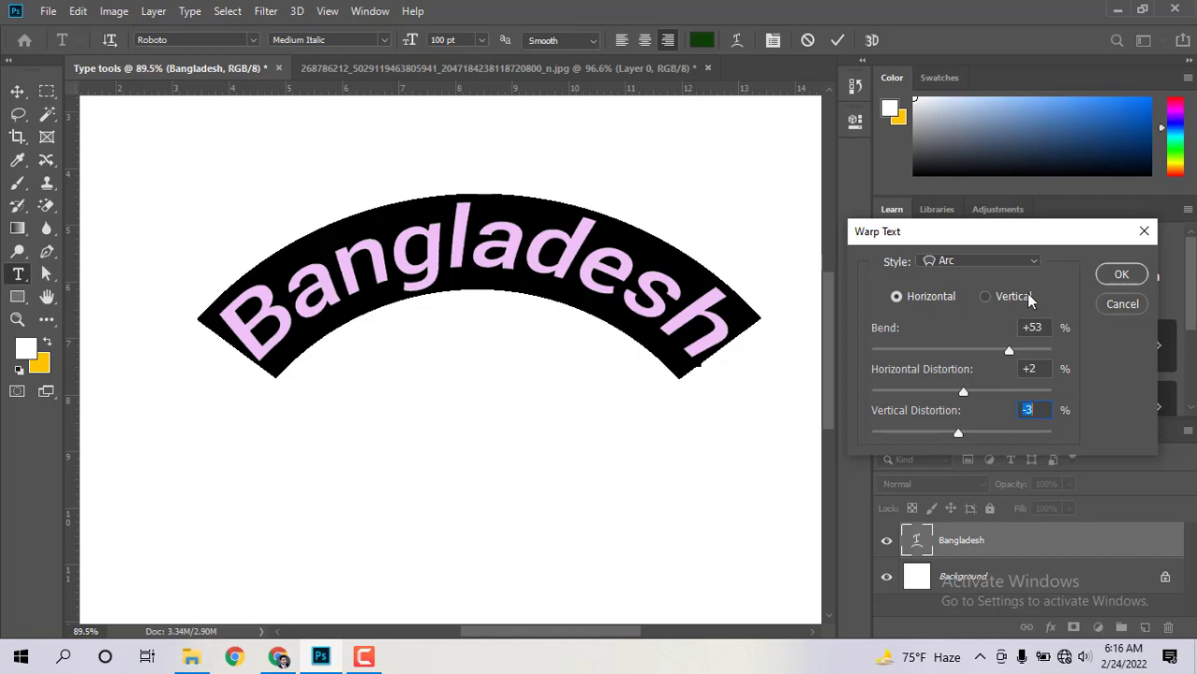
{"action": "left_click", "coordinate": [1010, 262]}
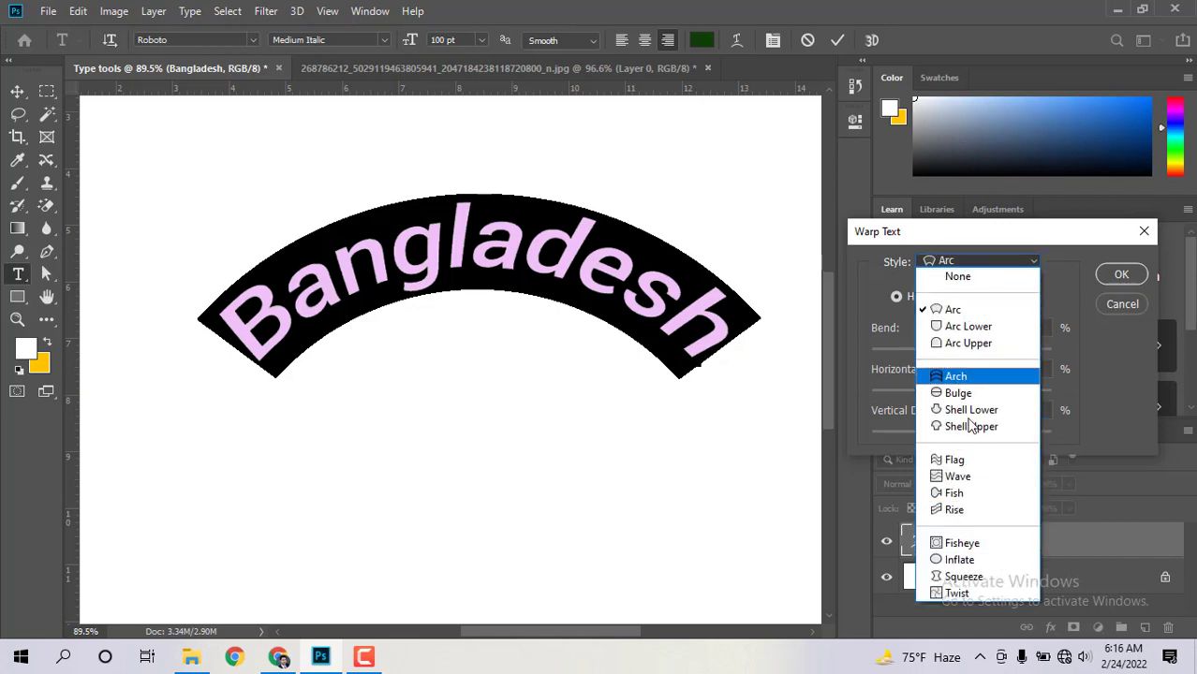
Step: Cancel the warp to keep the heading flat, and select the Horizontal Type Tool
{"action": "left_click", "coordinate": [1120, 305]}
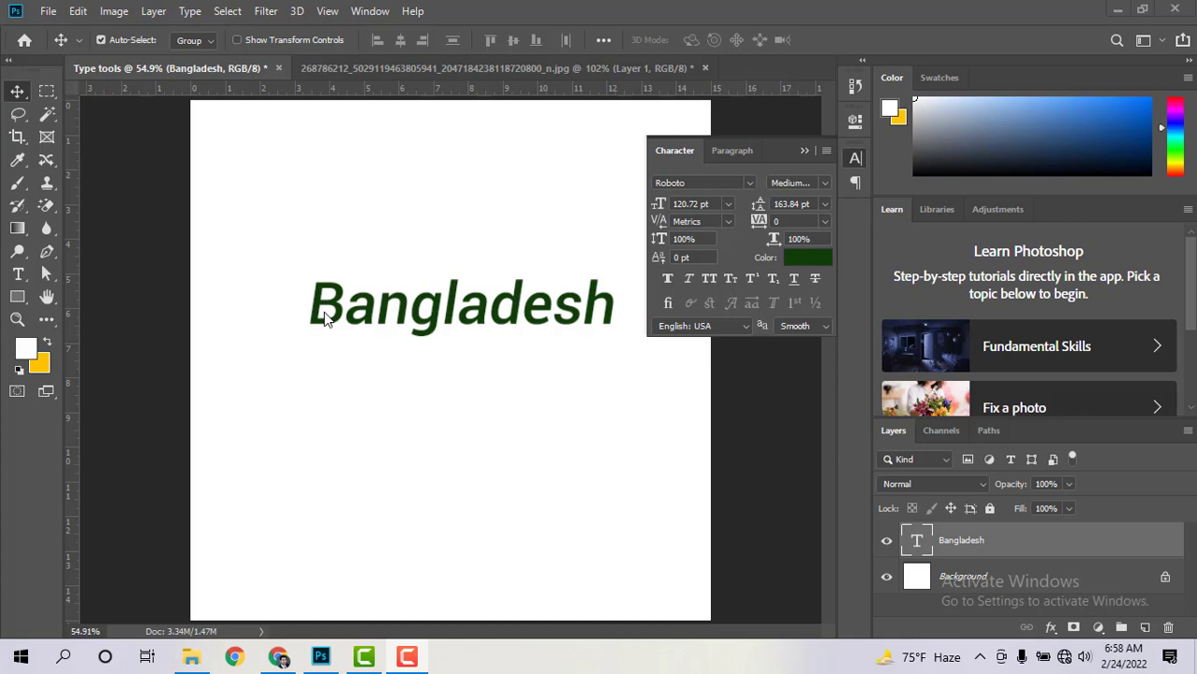
{"action": "left_click", "coordinate": [19, 274]}
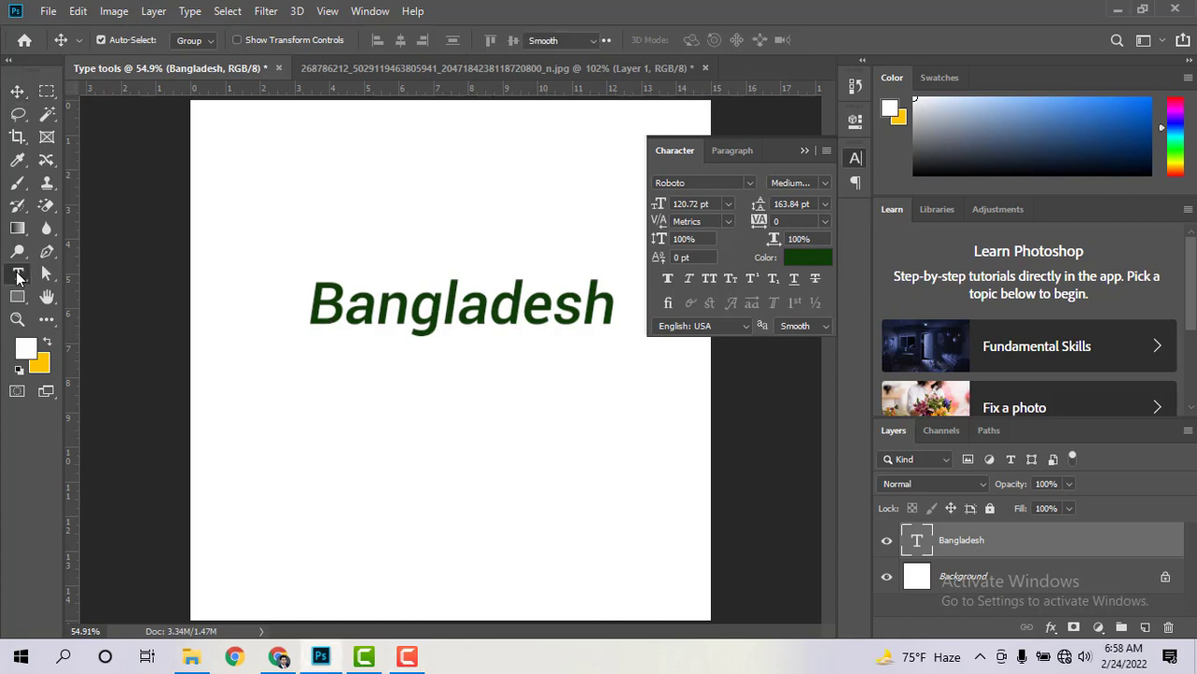
{"action": "left_click", "coordinate": [64, 274]}
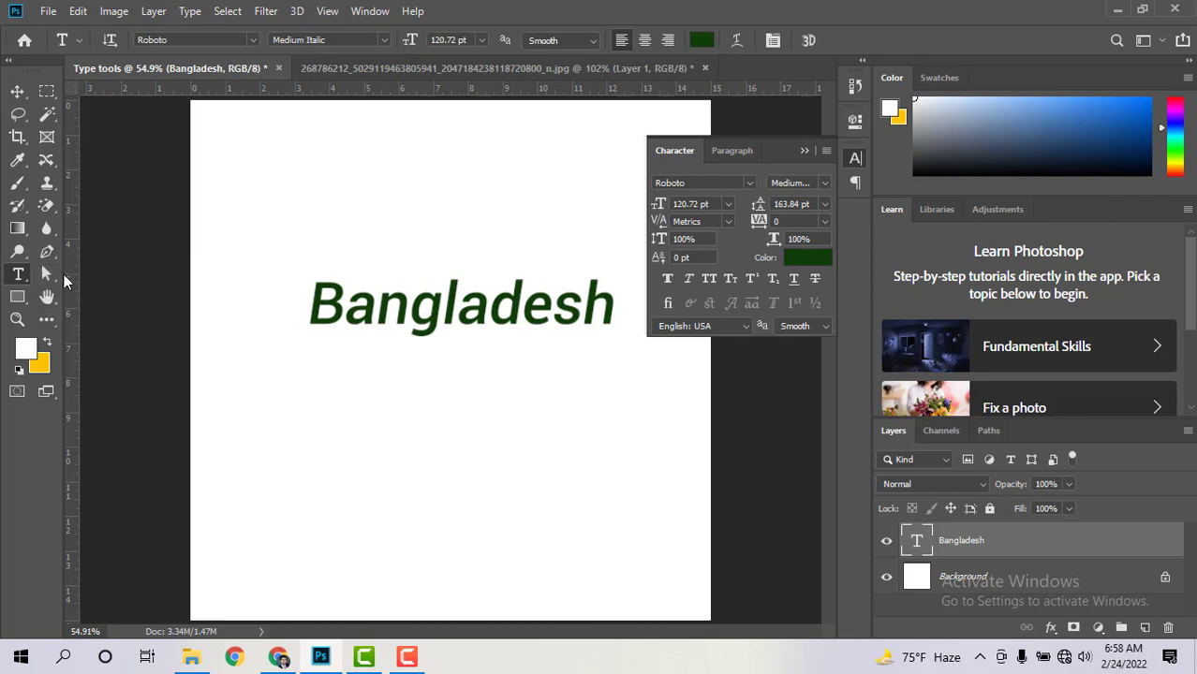
Step: Draw a paragraph box under the heading holding 'Lorem ipsum dolor sit amet, consectetur adipiscing elit,'
{"action": "left_click_drag", "start_coordinate": [276, 382], "coordinate": [664, 582]}
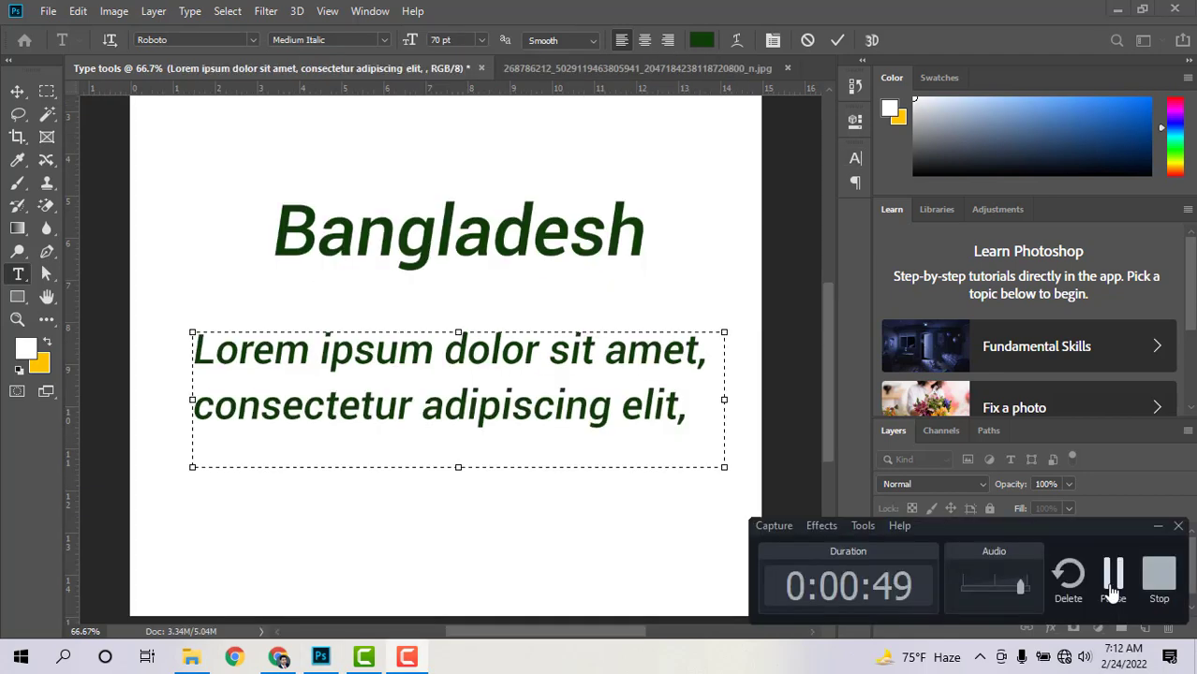
{"action": "left_click", "coordinate": [622, 412]}
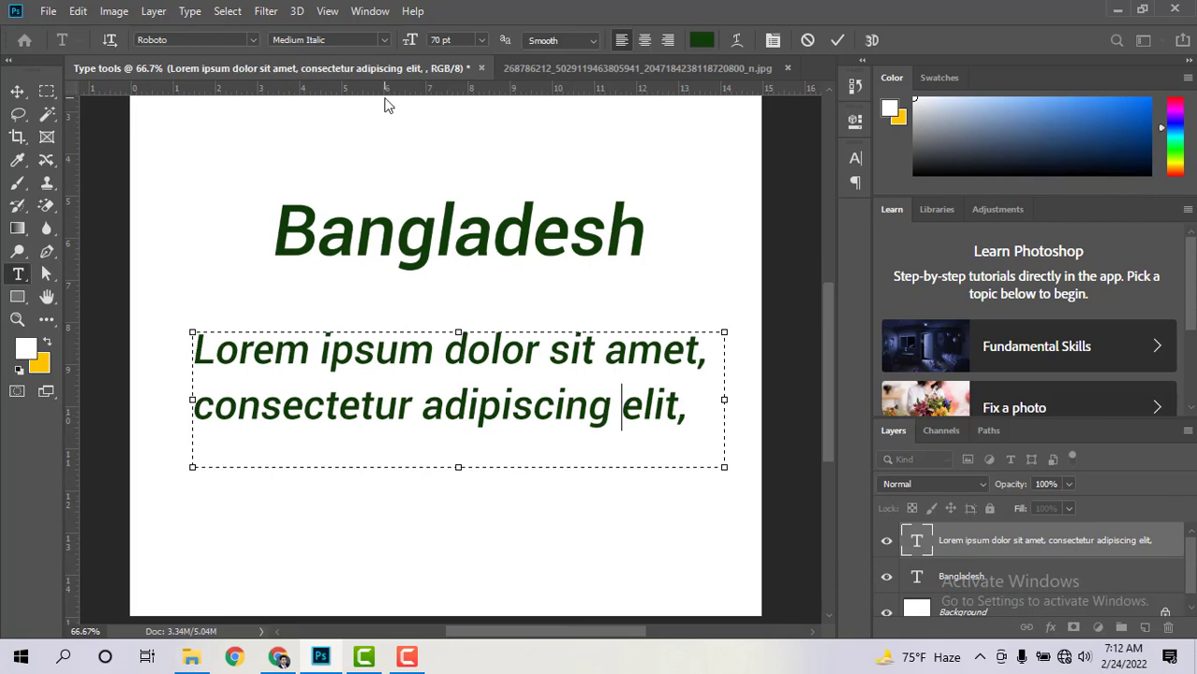
Step: Show the Character panel from the Window menu
{"action": "left_click", "coordinate": [372, 11]}
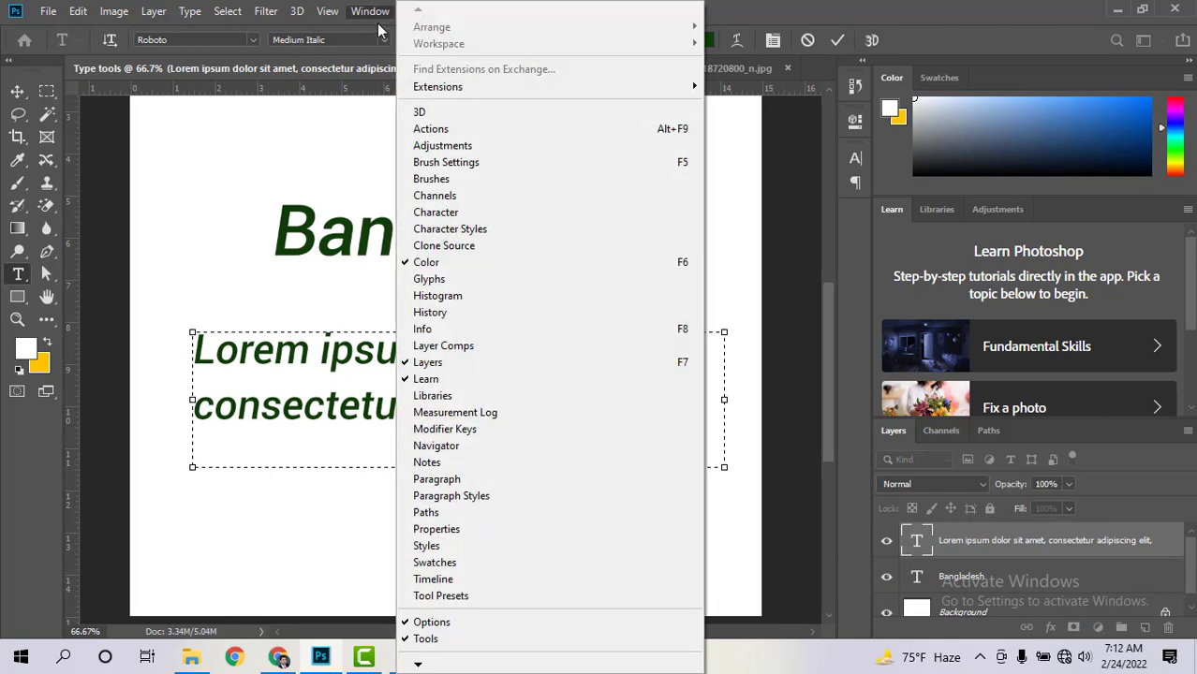
{"action": "left_click", "coordinate": [502, 211]}
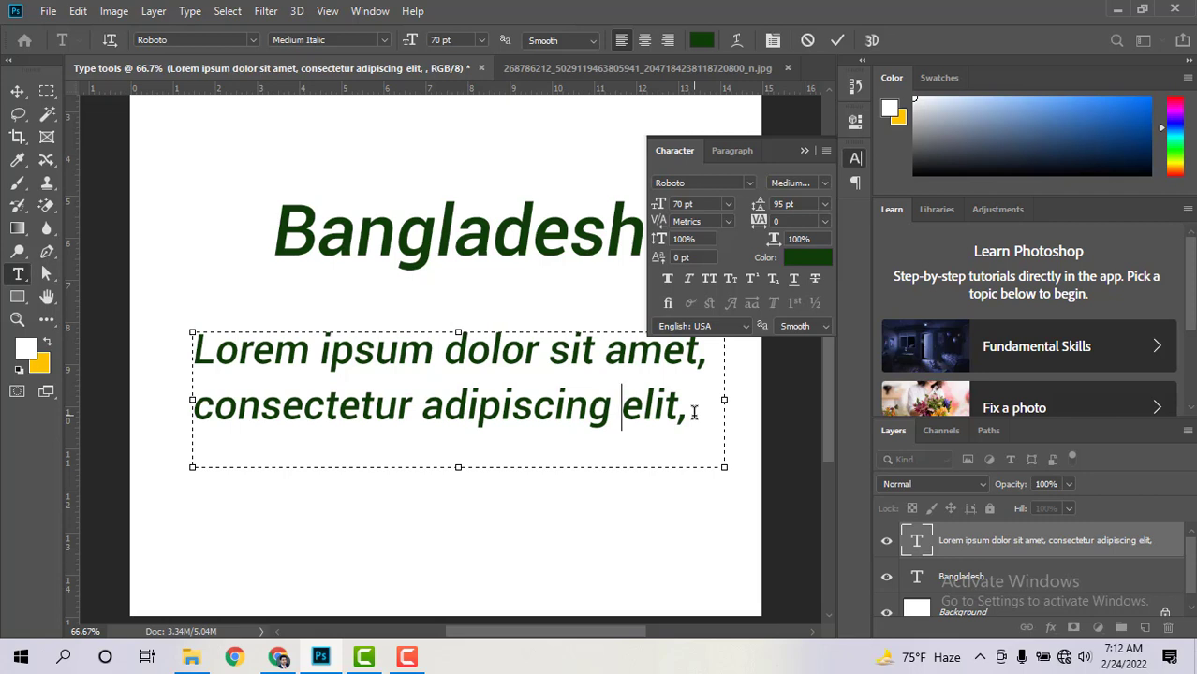
Step: Inspect the paragraph's font settings and make its text box taller
{"action": "left_click", "coordinate": [698, 184]}
{"action": "left_click", "coordinate": [683, 204]}
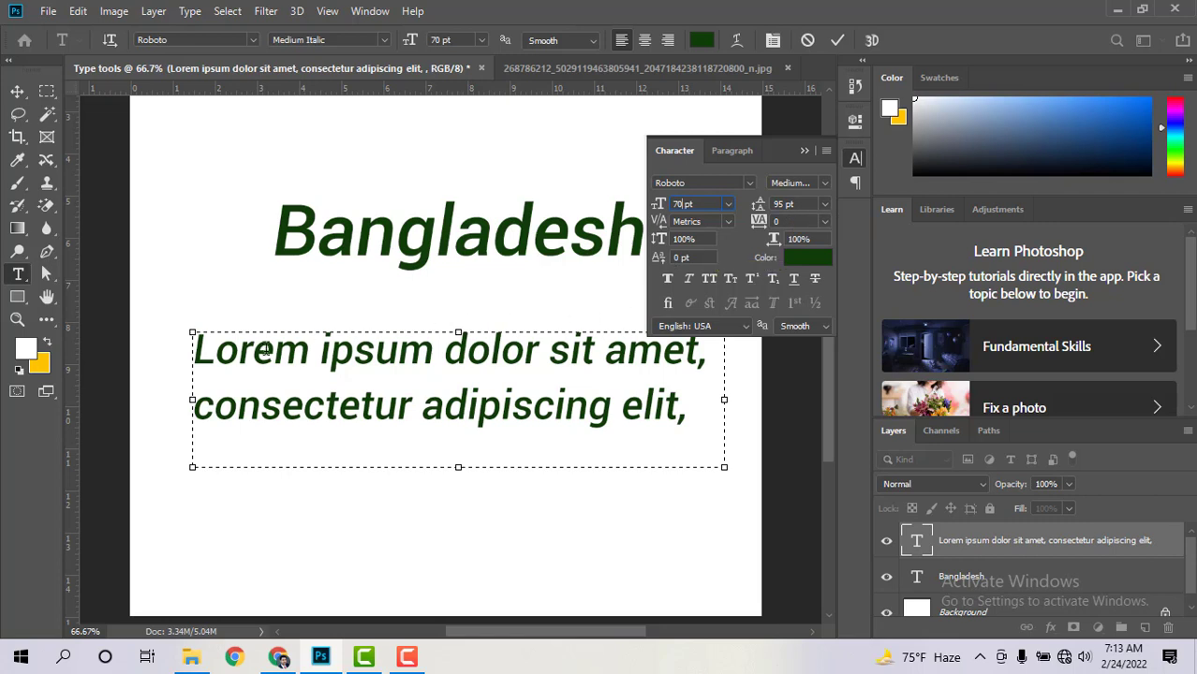
{"action": "left_click_drag", "start_coordinate": [198, 352], "coordinate": [675, 404]}
{"action": "left_click", "coordinate": [590, 405]}
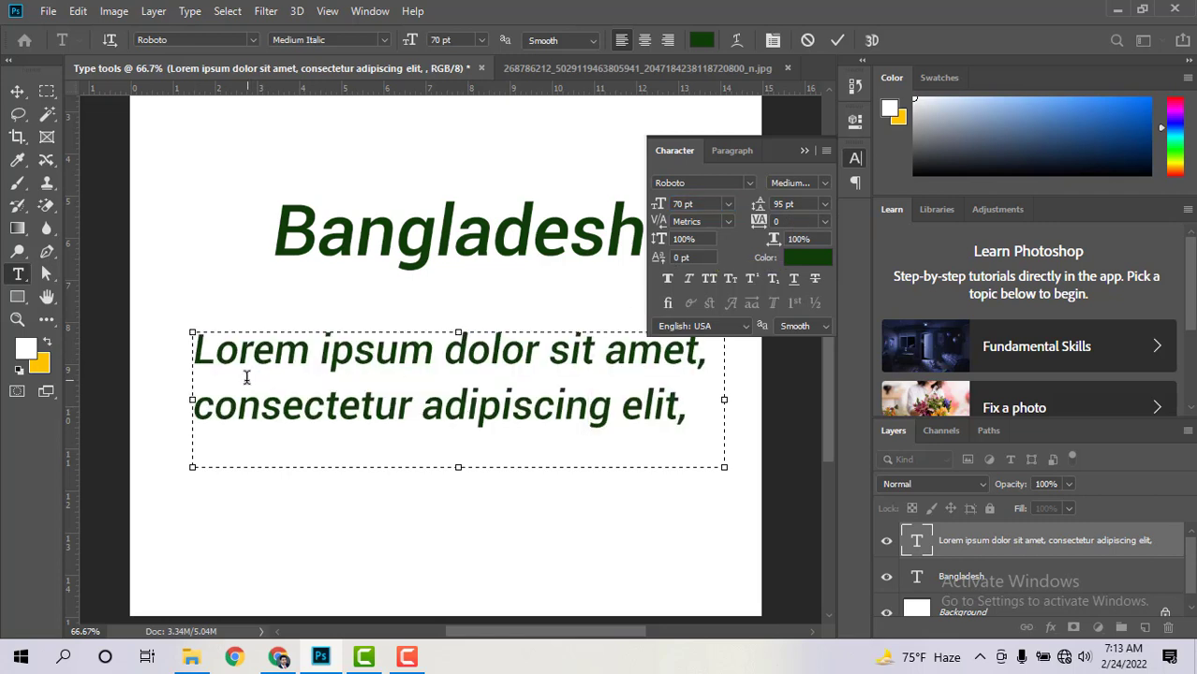
{"action": "left_click_drag", "start_coordinate": [458, 466], "coordinate": [458, 509]}
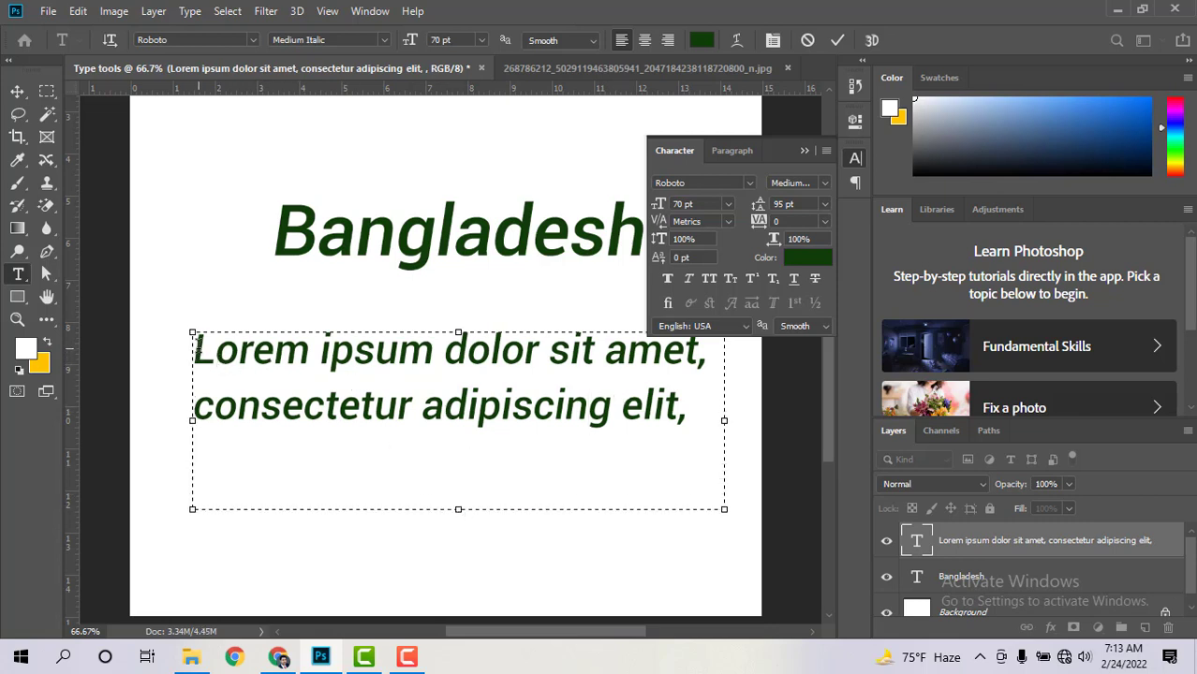
Step: Raise the paragraph's leading to 143 pt and preview it
{"action": "left_click_drag", "start_coordinate": [196, 344], "coordinate": [694, 421]}
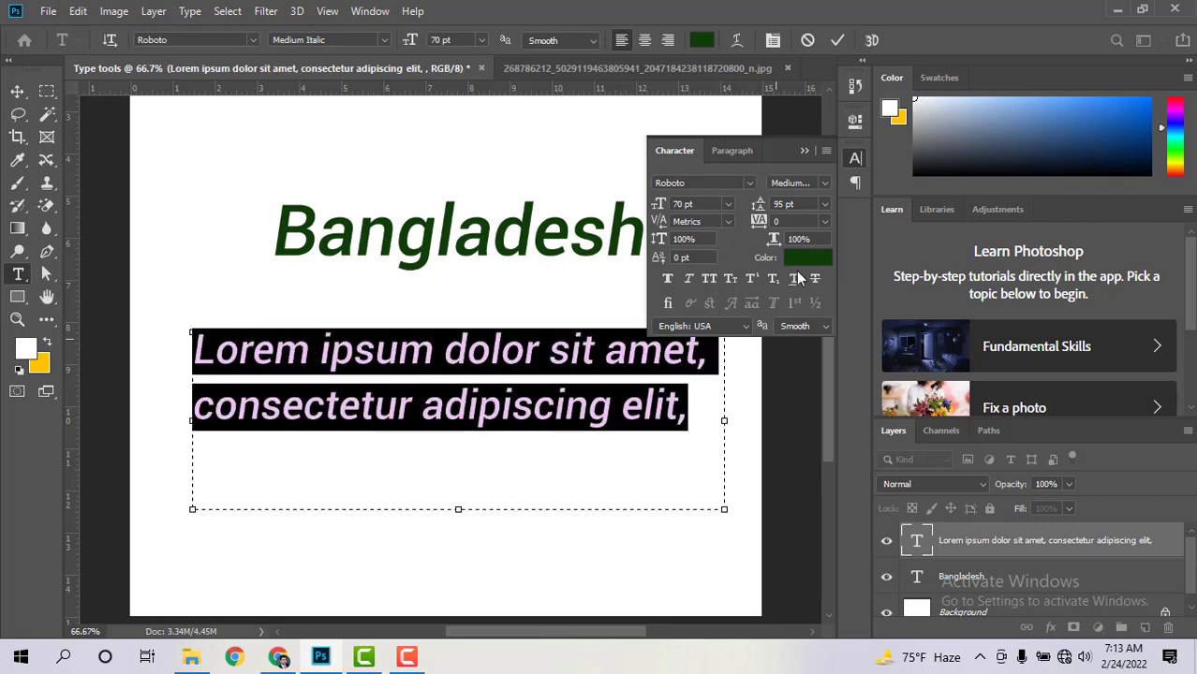
{"action": "left_click_drag", "start_coordinate": [785, 204], "coordinate": [773, 211]}
{"action": "key", "text": "Up"}
{"action": "key", "text": "Up"}
{"action": "key", "text": "Up"}
{"action": "key", "text": "Up"}
{"action": "key", "text": "Up"}
{"action": "key", "text": "Up"}
{"action": "key", "text": "Up"}
{"action": "key", "text": "Up"}
{"action": "key", "text": "Up"}
{"action": "key", "text": "Up"}
{"action": "key", "text": "Up"}
{"action": "key", "text": "Up"}
{"action": "key", "text": "Up"}
{"action": "key", "text": "Up"}
{"action": "key", "text": "Up"}
{"action": "key", "text": "Up"}
{"action": "key", "text": "Up"}
{"action": "key", "text": "Up"}
{"action": "key", "text": "Up"}
{"action": "key", "text": "Up"}
{"action": "key", "text": "Up"}
{"action": "key", "text": "Up"}
{"action": "key", "text": "Up"}
{"action": "key", "text": "Up"}
{"action": "key", "text": "Up"}
{"action": "key", "text": "Up"}
{"action": "key", "text": "Up"}
{"action": "key", "text": "Up"}
{"action": "key", "text": "Up"}
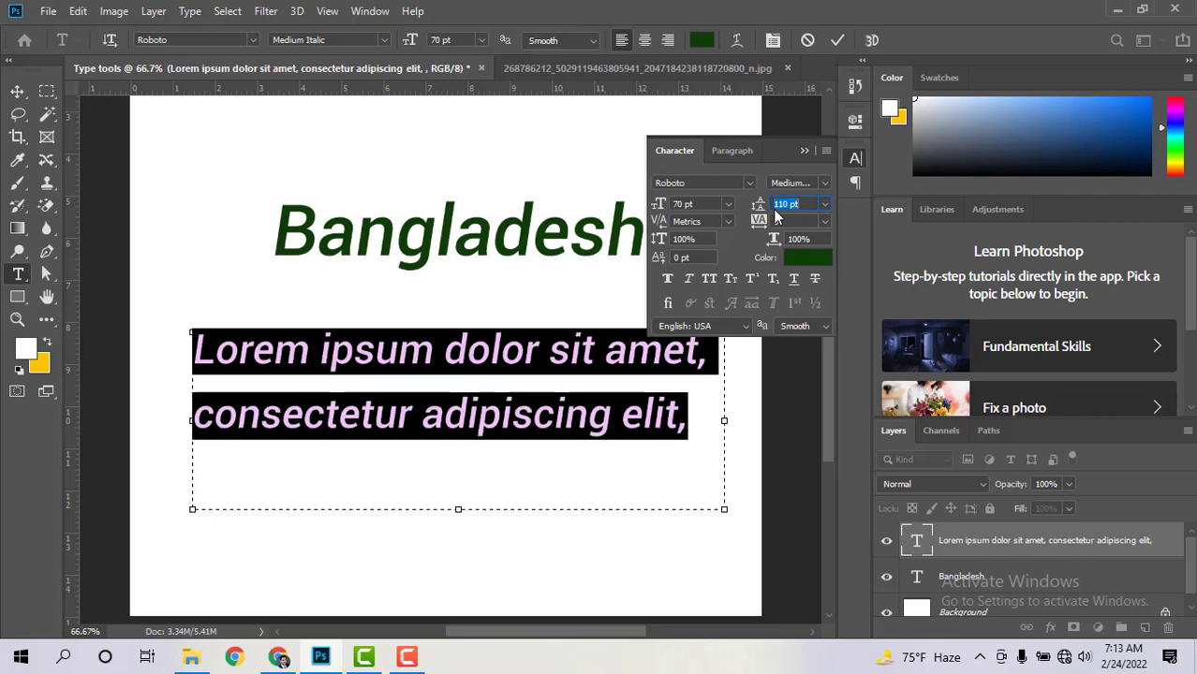
{"action": "key", "text": "Up"}
{"action": "key", "text": "Up"}
{"action": "key", "text": "Up"}
{"action": "key", "text": "Up"}
{"action": "key", "text": "Up"}
{"action": "key", "text": "Up"}
{"action": "key", "text": "Up"}
{"action": "key", "text": "Up"}
{"action": "key", "text": "Up"}
{"action": "key", "text": "Up"}
{"action": "key", "text": "Up"}
{"action": "key", "text": "Up"}
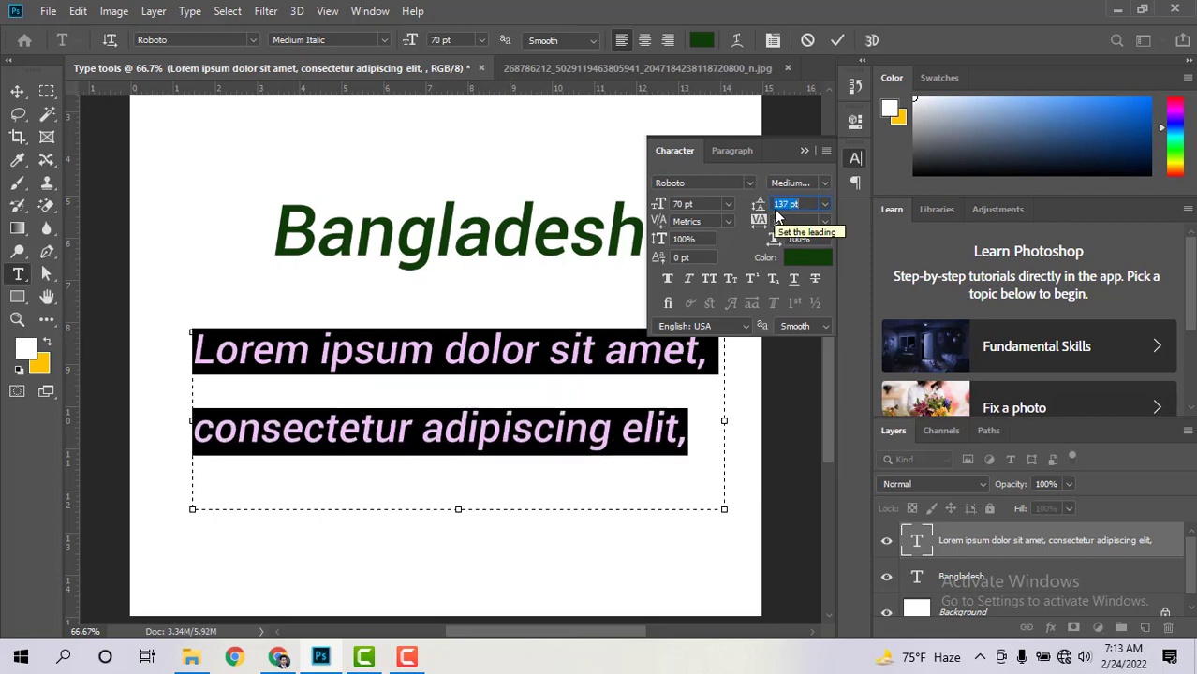
{"action": "left_click", "coordinate": [679, 413]}
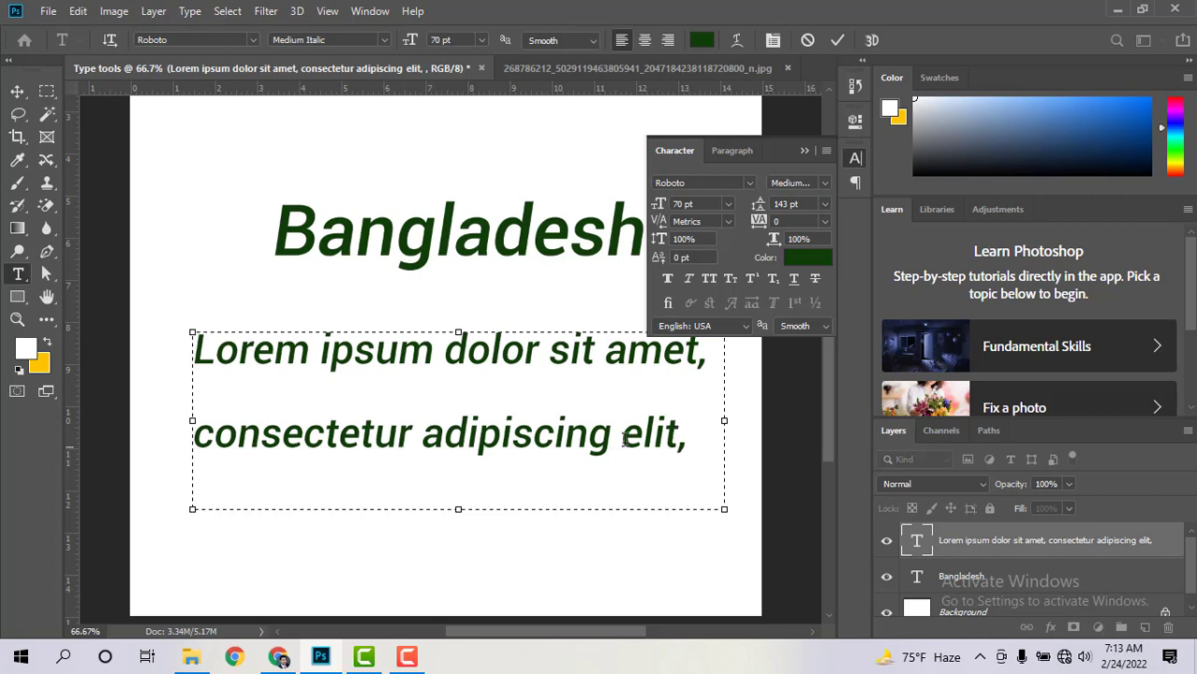
Step: Set the paragraph leading to 24 pt from the presets, then back to Auto
{"action": "left_click_drag", "start_coordinate": [693, 446], "coordinate": [136, 350]}
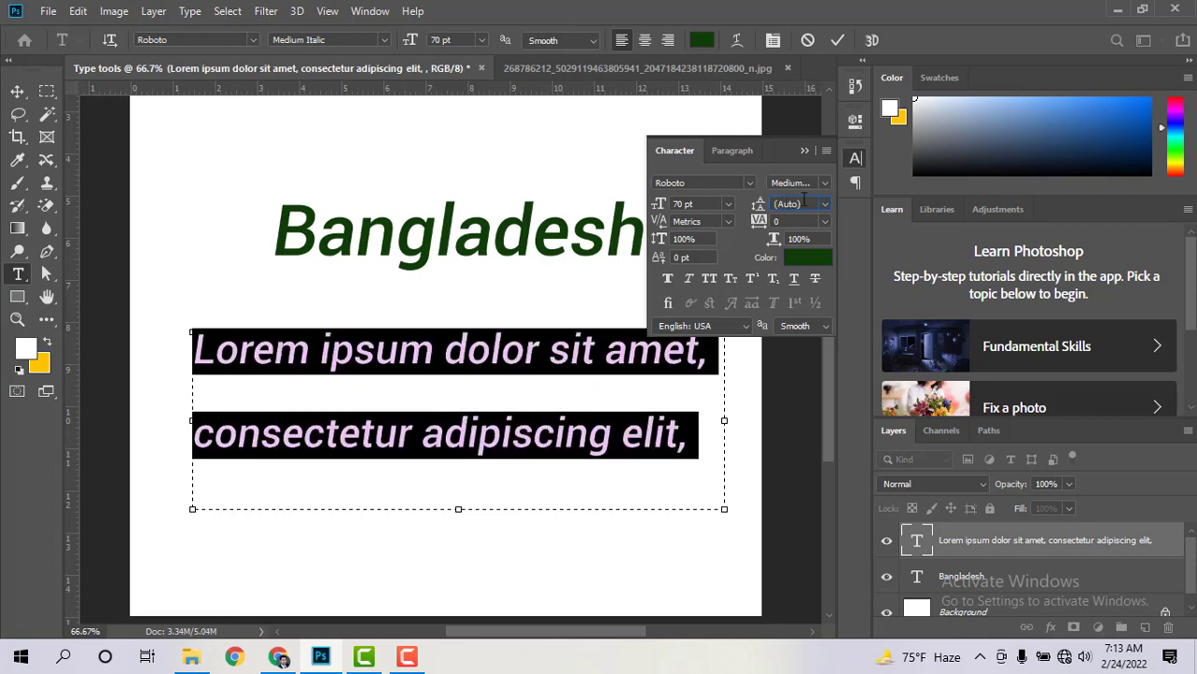
{"action": "left_click", "coordinate": [824, 204]}
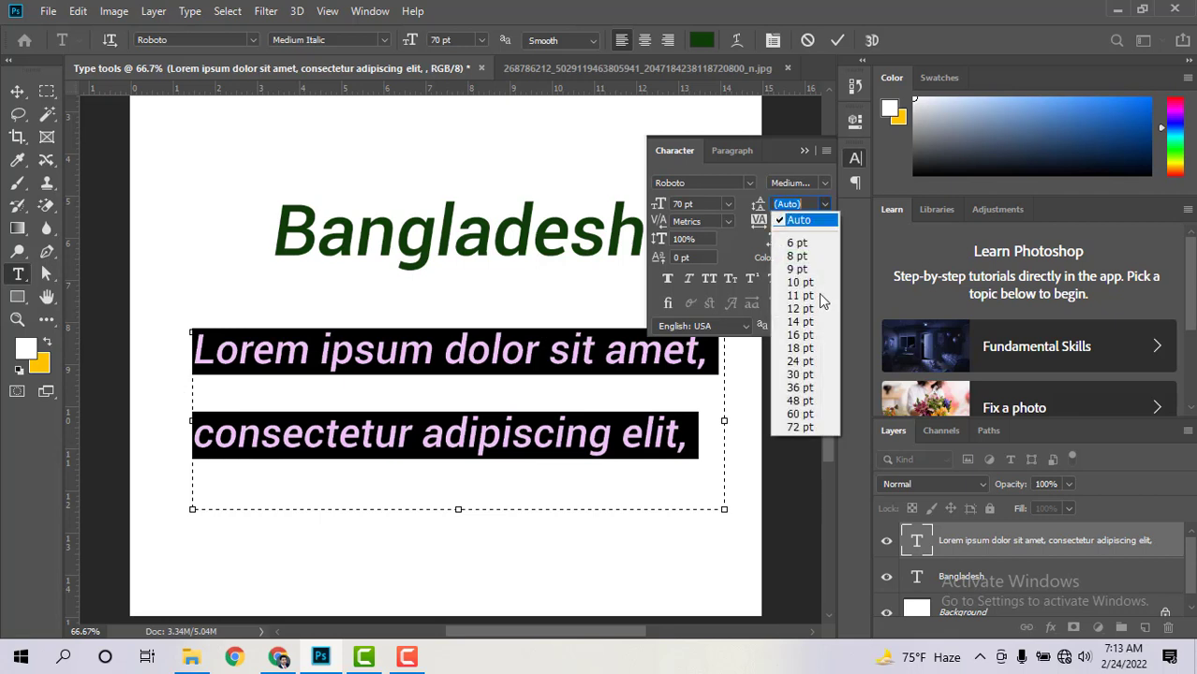
{"action": "left_click", "coordinate": [805, 364]}
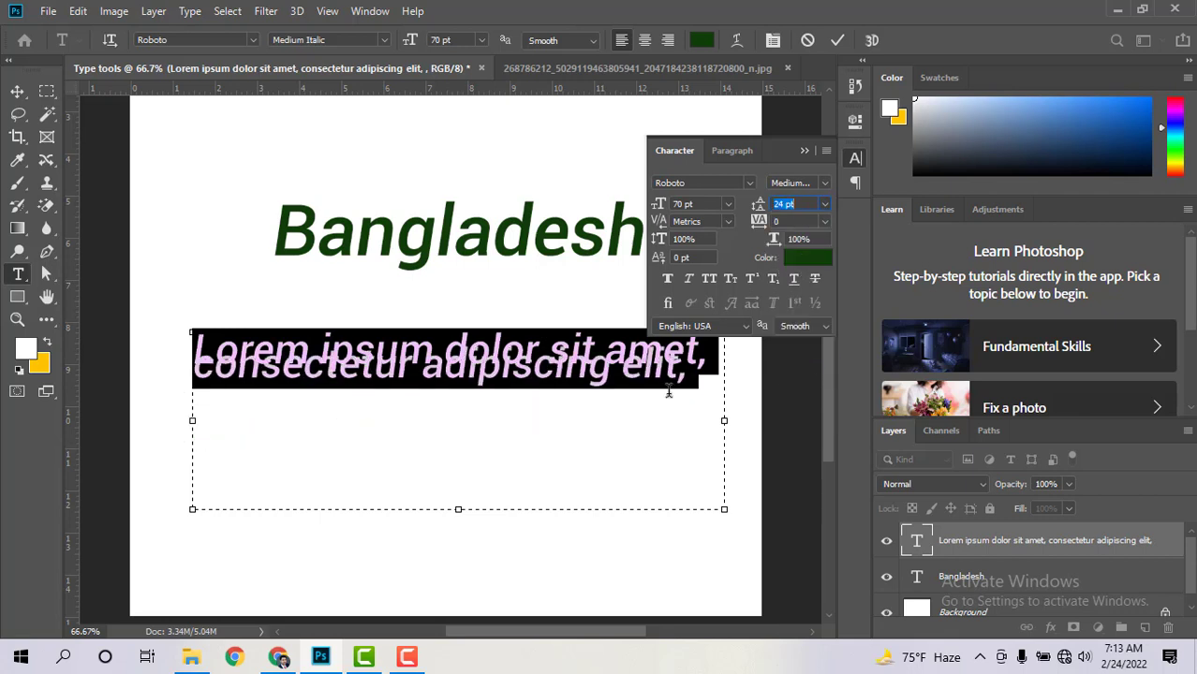
{"action": "left_click", "coordinate": [195, 349]}
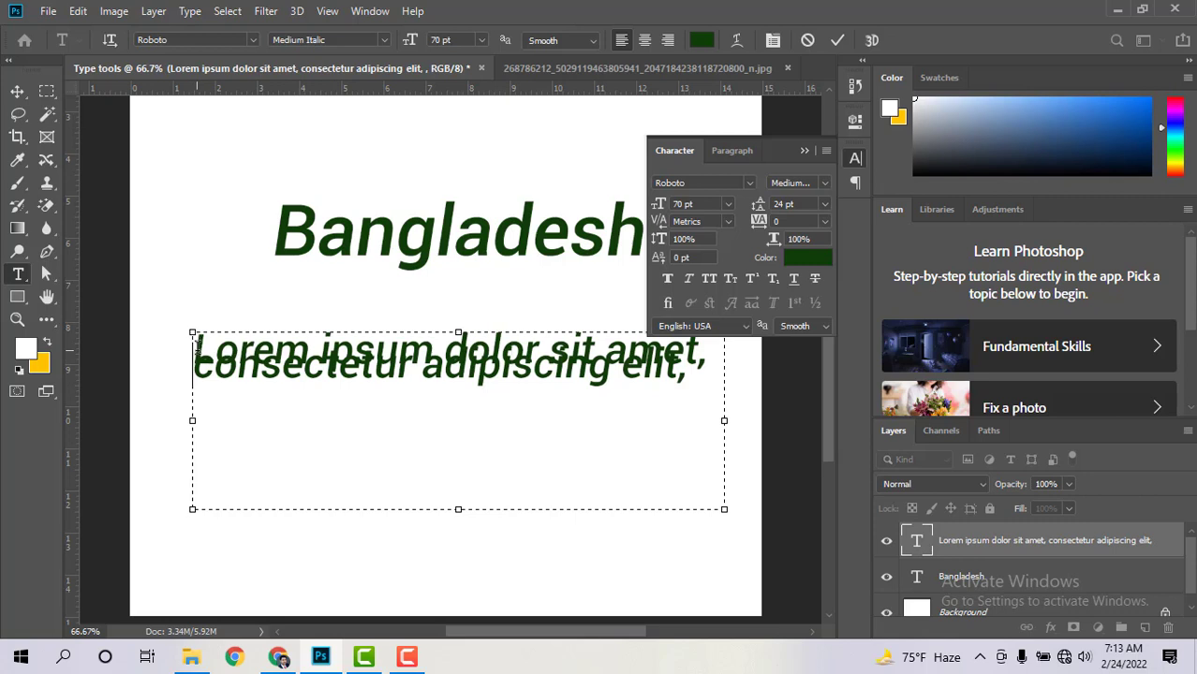
{"action": "left_click_drag", "start_coordinate": [196, 345], "coordinate": [694, 373]}
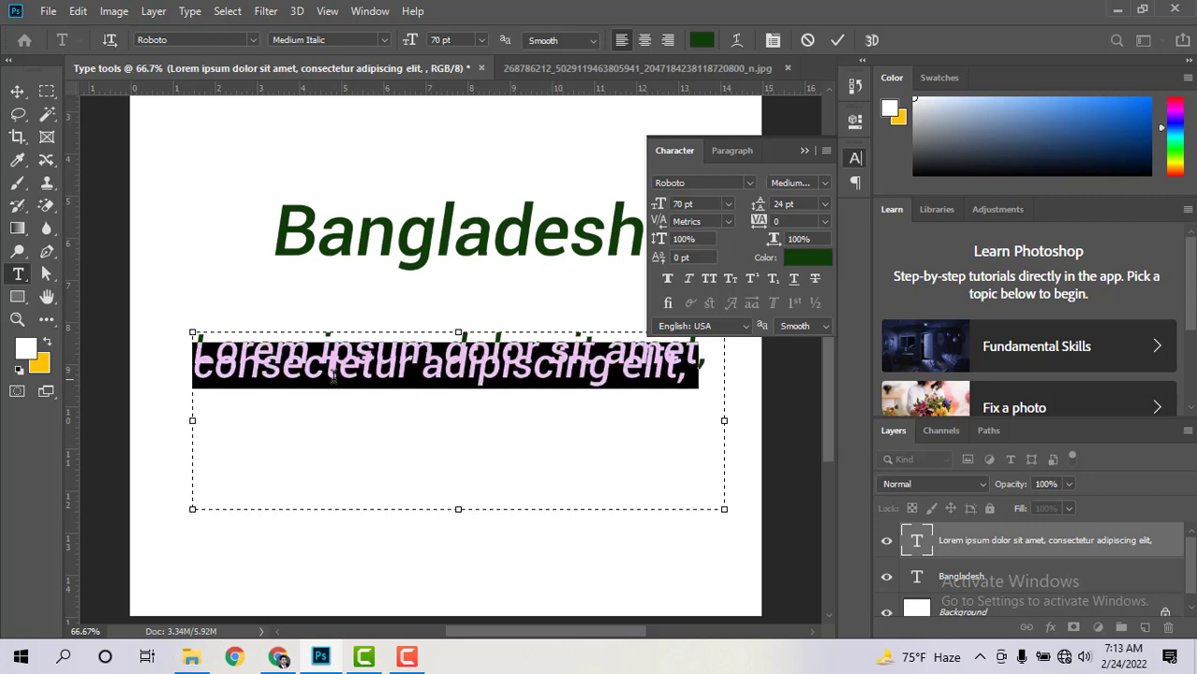
{"action": "left_click_drag", "start_coordinate": [195, 370], "coordinate": [701, 373]}
{"action": "left_click", "coordinate": [824, 204]}
{"action": "left_click", "coordinate": [809, 219]}
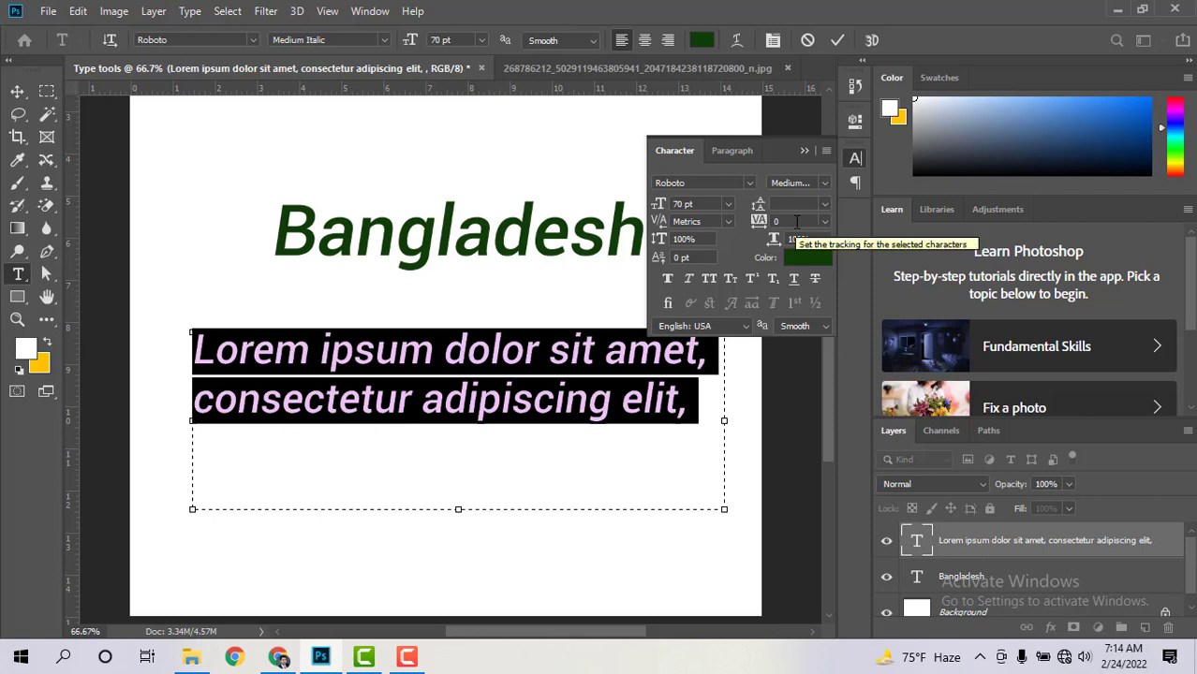
{"action": "left_click", "coordinate": [532, 401]}
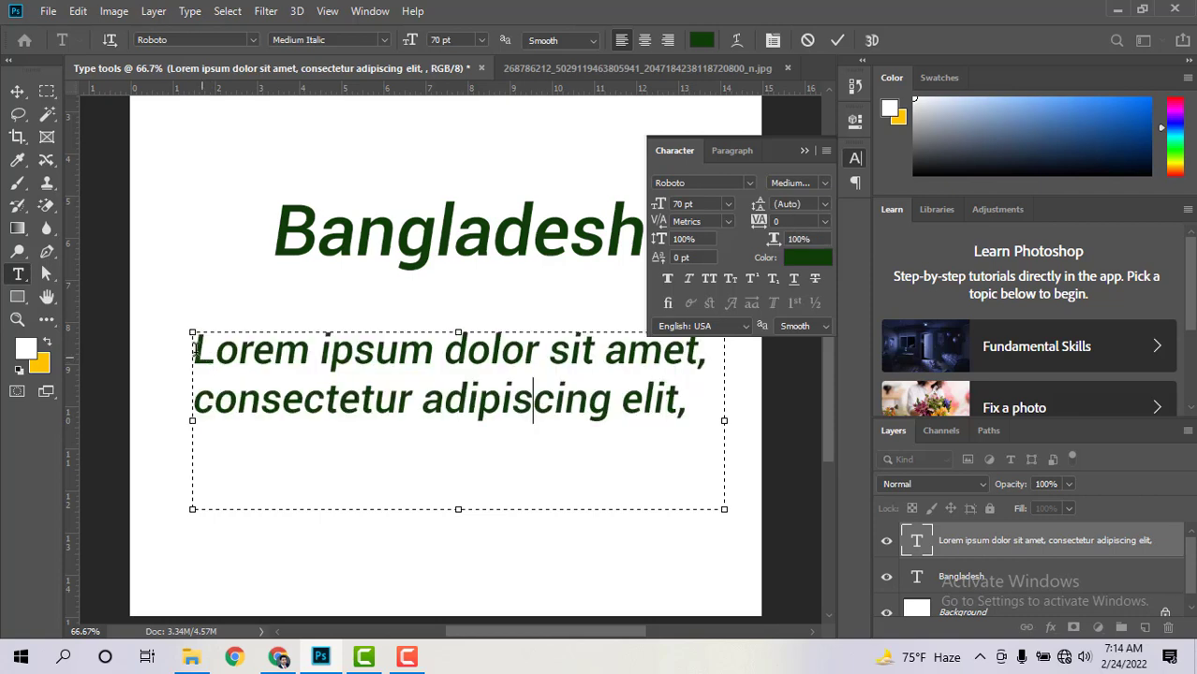
{"action": "left_click_drag", "start_coordinate": [193, 348], "coordinate": [235, 349]}
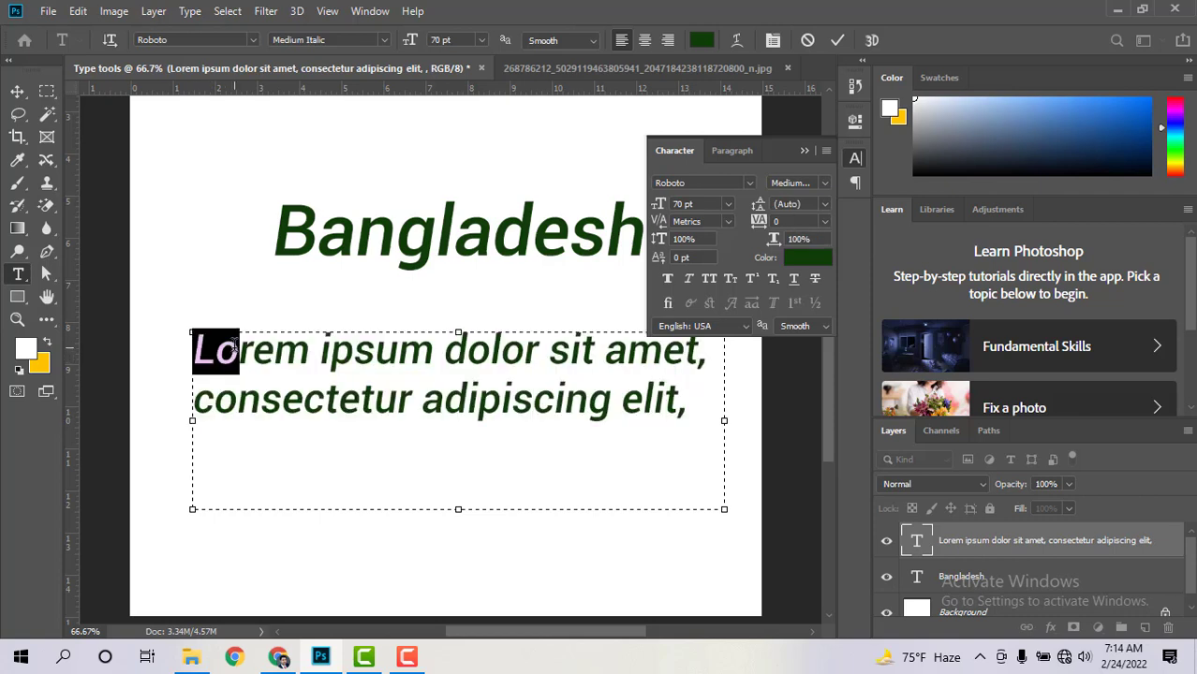
{"action": "left_click", "coordinate": [220, 349]}
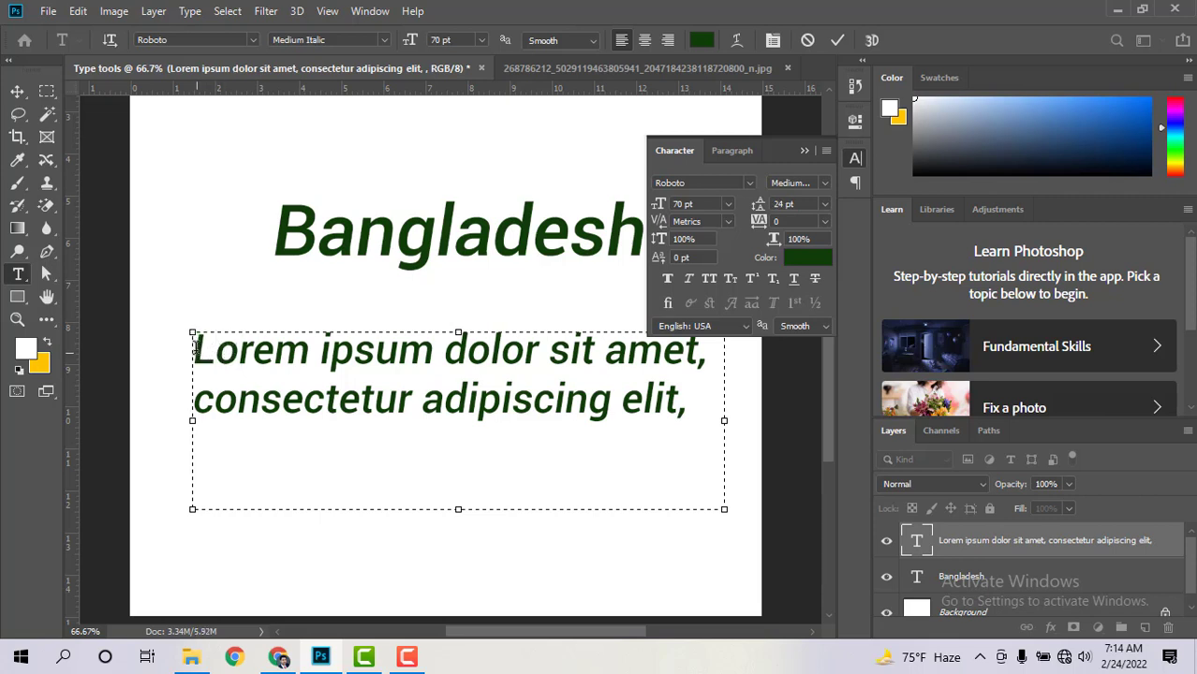
{"action": "left_click_drag", "start_coordinate": [194, 349], "coordinate": [305, 352]}
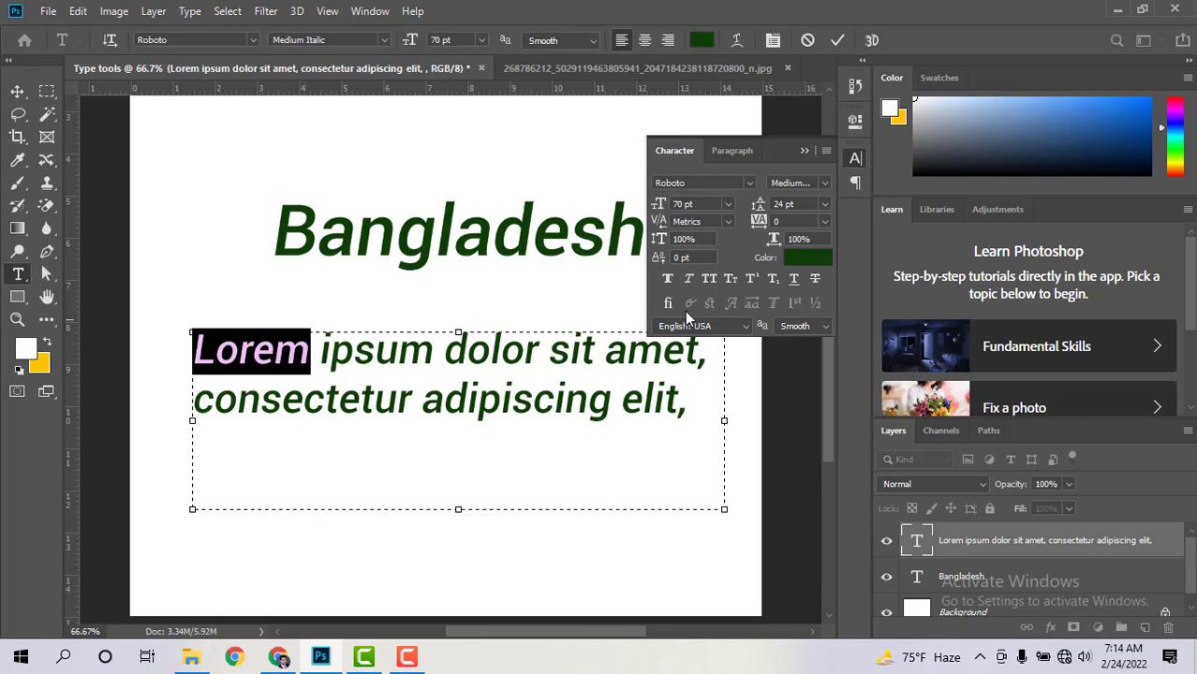
{"action": "left_click", "coordinate": [776, 221]}
{"action": "scroll", "coordinate": [776, 224], "scroll_direction": "up", "scroll_amount": 20}
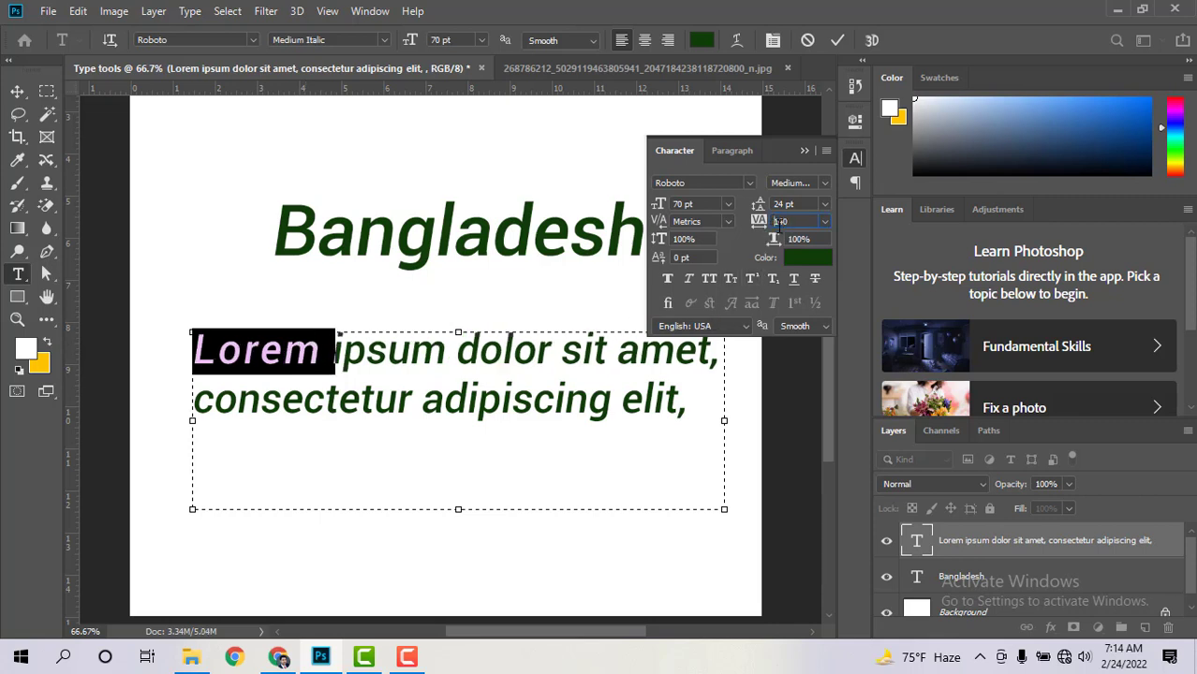
{"action": "scroll", "coordinate": [779, 225], "scroll_direction": "up", "scroll_amount": 2}
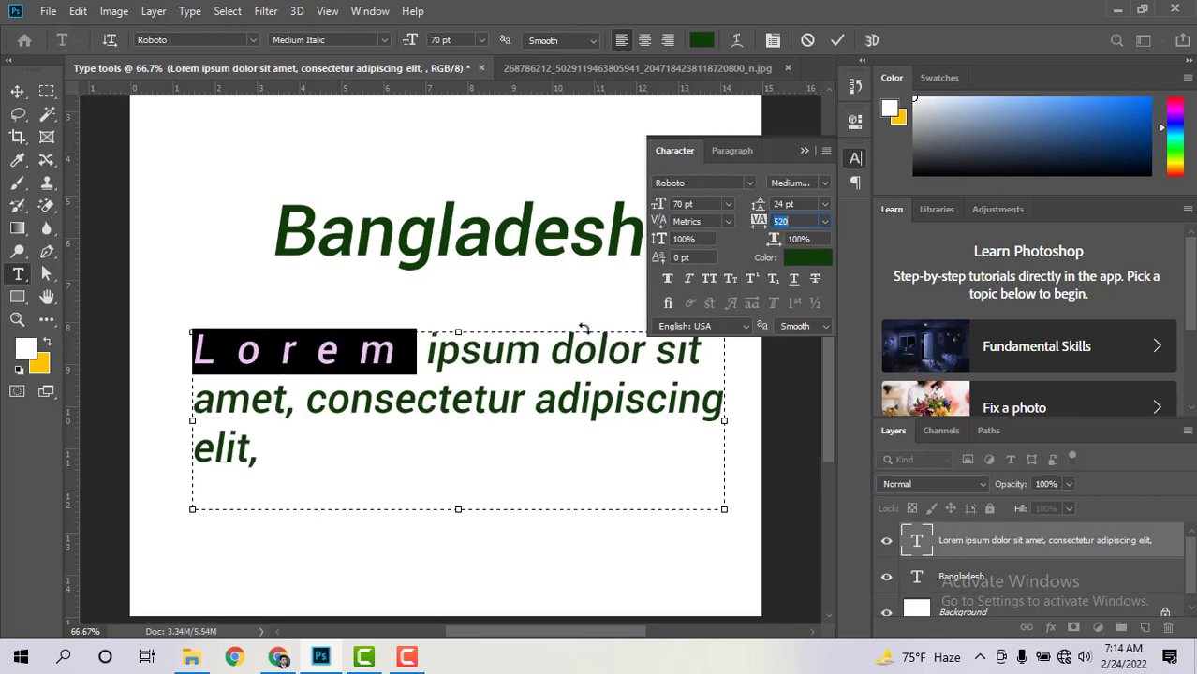
{"action": "left_click", "coordinate": [419, 363]}
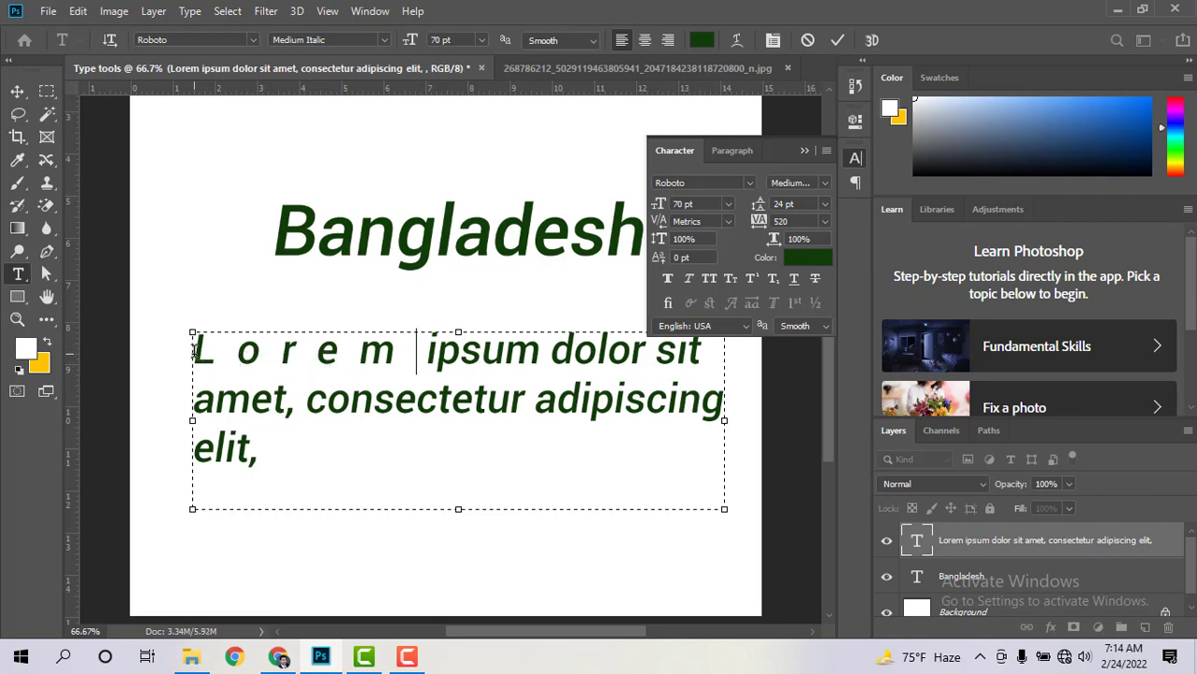
{"action": "left_click_drag", "start_coordinate": [198, 348], "coordinate": [329, 459]}
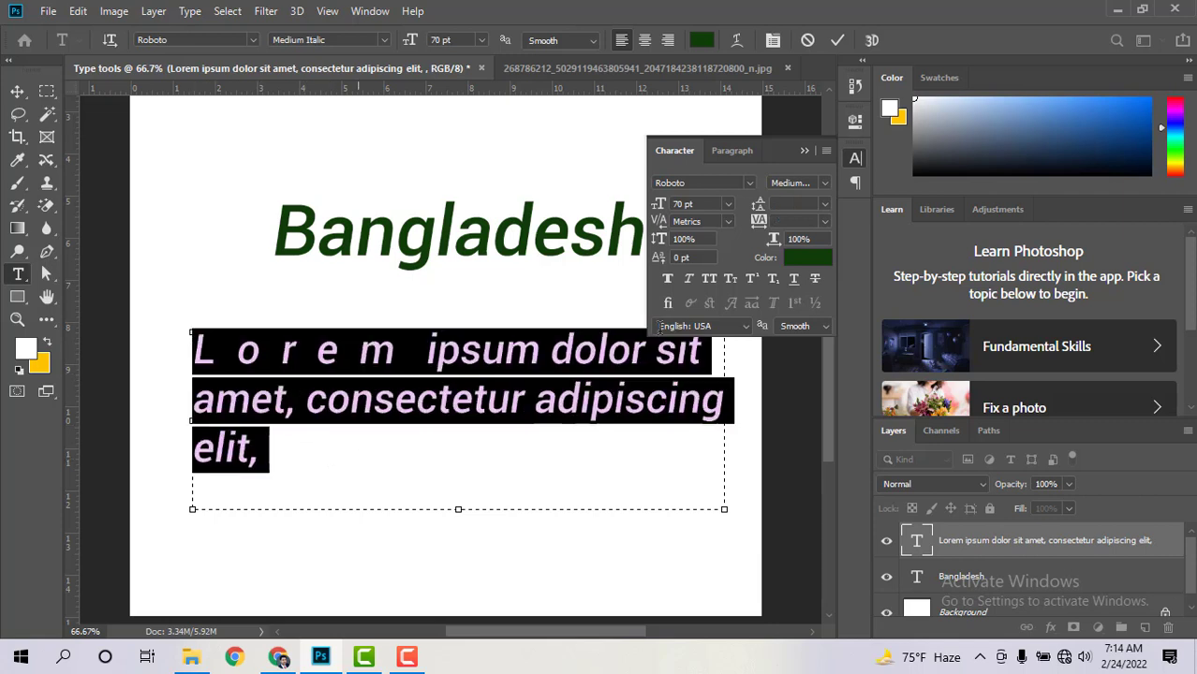
{"action": "left_click", "coordinate": [785, 221]}
{"action": "type", "text": "0"}
{"action": "key", "text": "Return"}
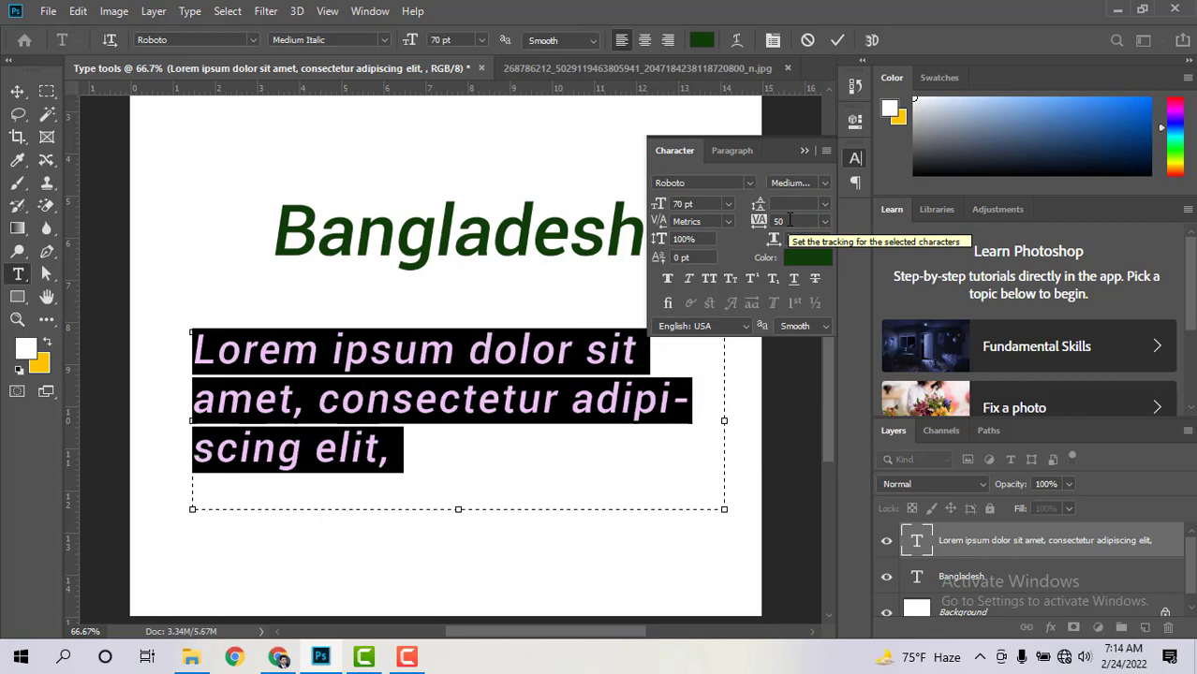
{"action": "left_click", "coordinate": [789, 221]}
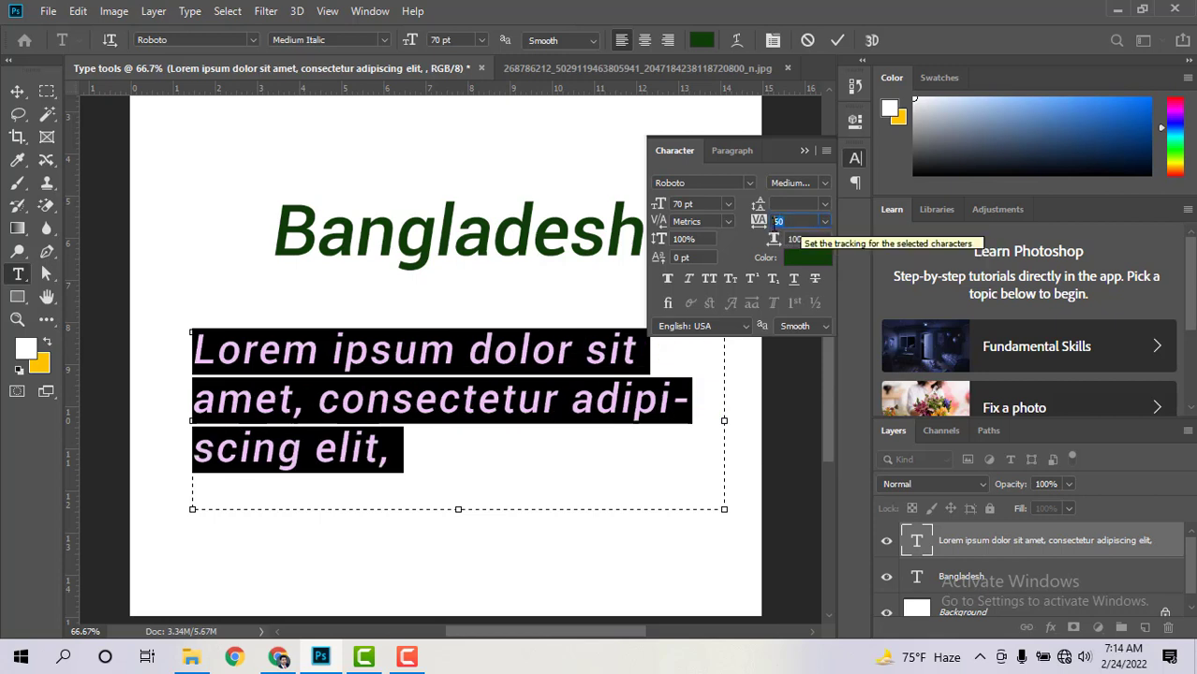
{"action": "type", "text": "100"}
{"action": "key", "text": "Return"}
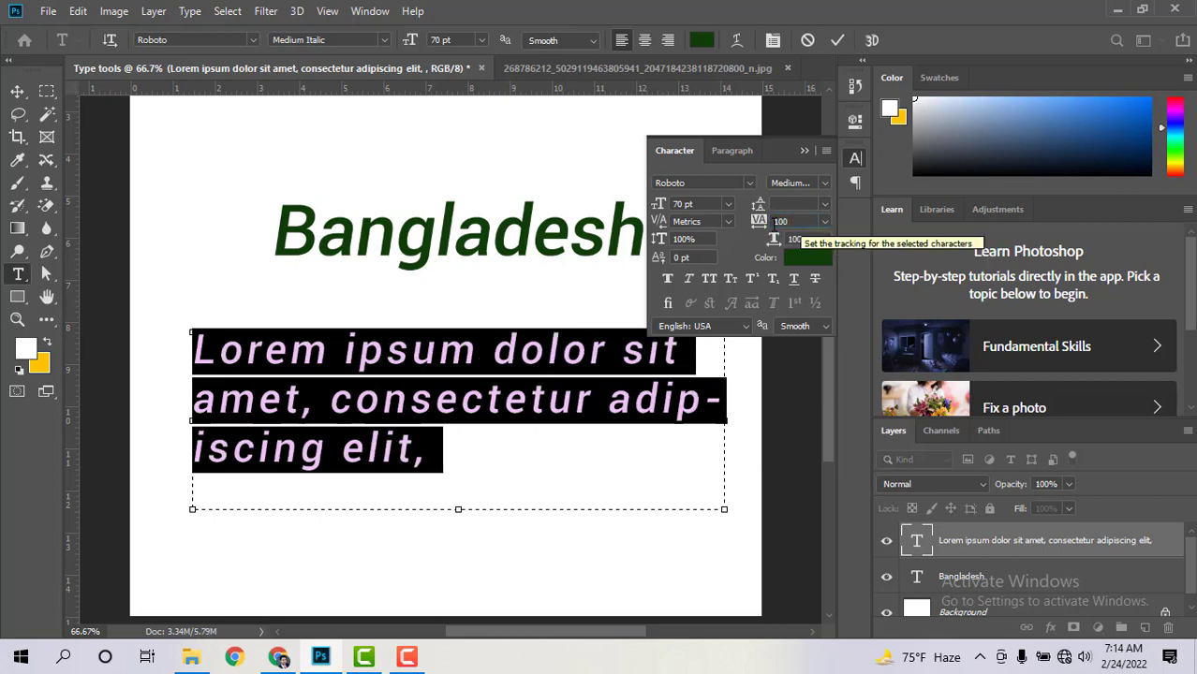
{"action": "left_click", "coordinate": [218, 347]}
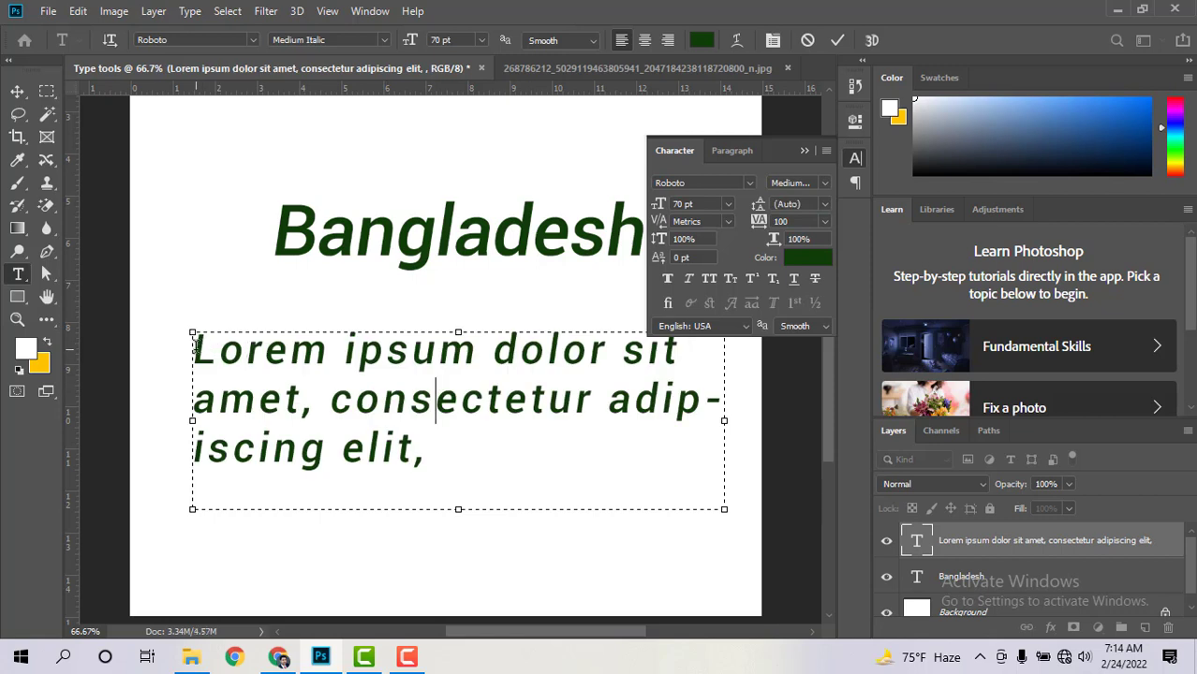
{"action": "left_click_drag", "start_coordinate": [198, 346], "coordinate": [221, 348]}
{"action": "left_click_drag", "start_coordinate": [282, 373], "coordinate": [483, 473]}
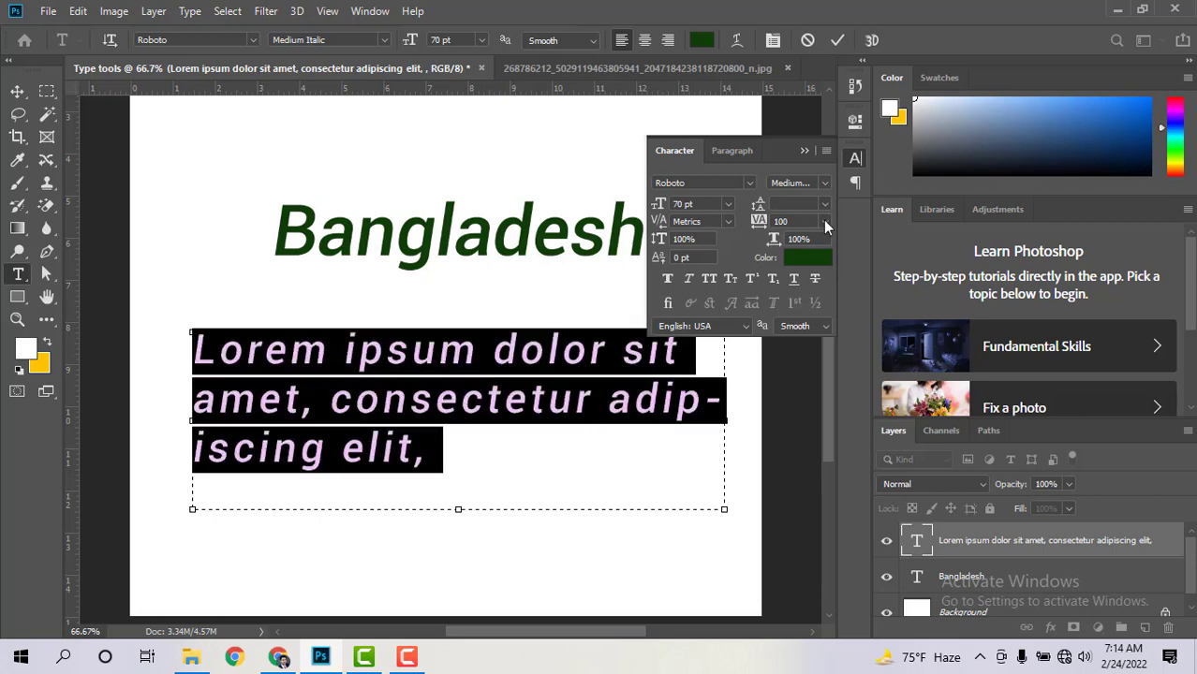
{"action": "left_click", "coordinate": [825, 222]}
{"action": "left_click", "coordinate": [787, 324]}
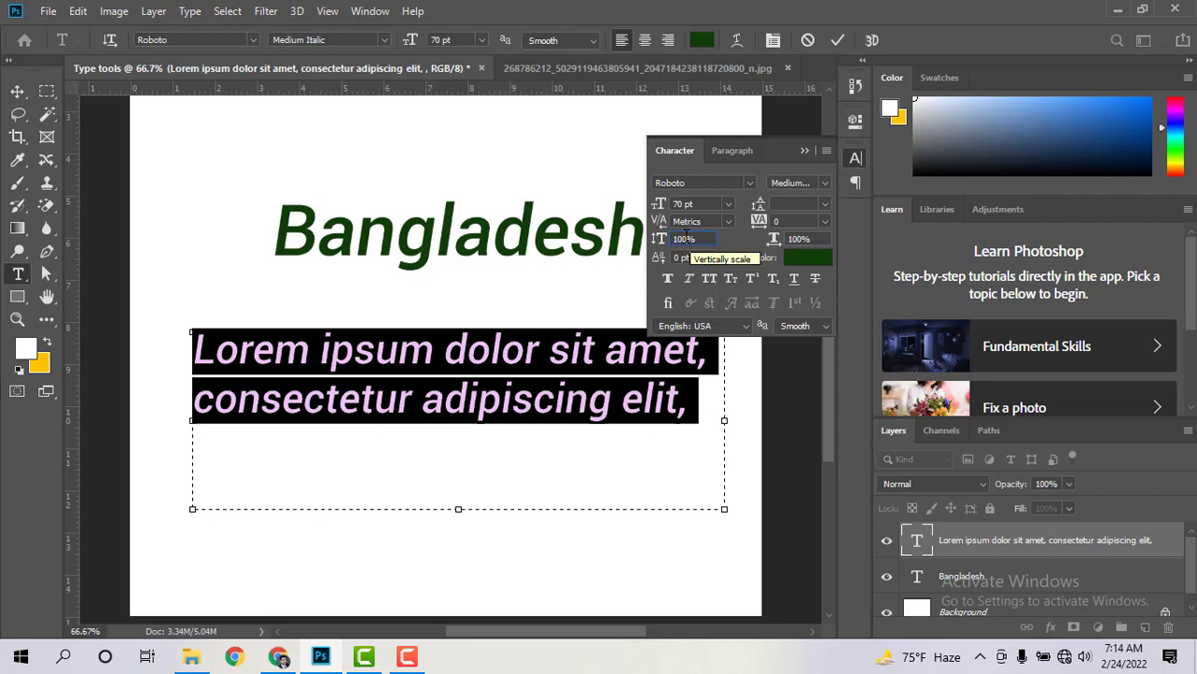
{"action": "left_click", "coordinate": [686, 236]}
{"action": "key", "text": "Up"}
{"action": "key", "text": "Up"}
{"action": "key", "text": "Up"}
{"action": "key", "text": "Up"}
{"action": "key", "text": "Up"}
{"action": "key", "text": "Up"}
{"action": "key", "text": "Up"}
{"action": "key", "text": "Up"}
{"action": "key", "text": "Up"}
{"action": "key", "text": "Up"}
{"action": "key", "text": "Up"}
{"action": "key", "text": "Up"}
{"action": "key", "text": "Up"}
{"action": "key", "text": "Up"}
{"action": "key", "text": "Up"}
{"action": "key", "text": "Up"}
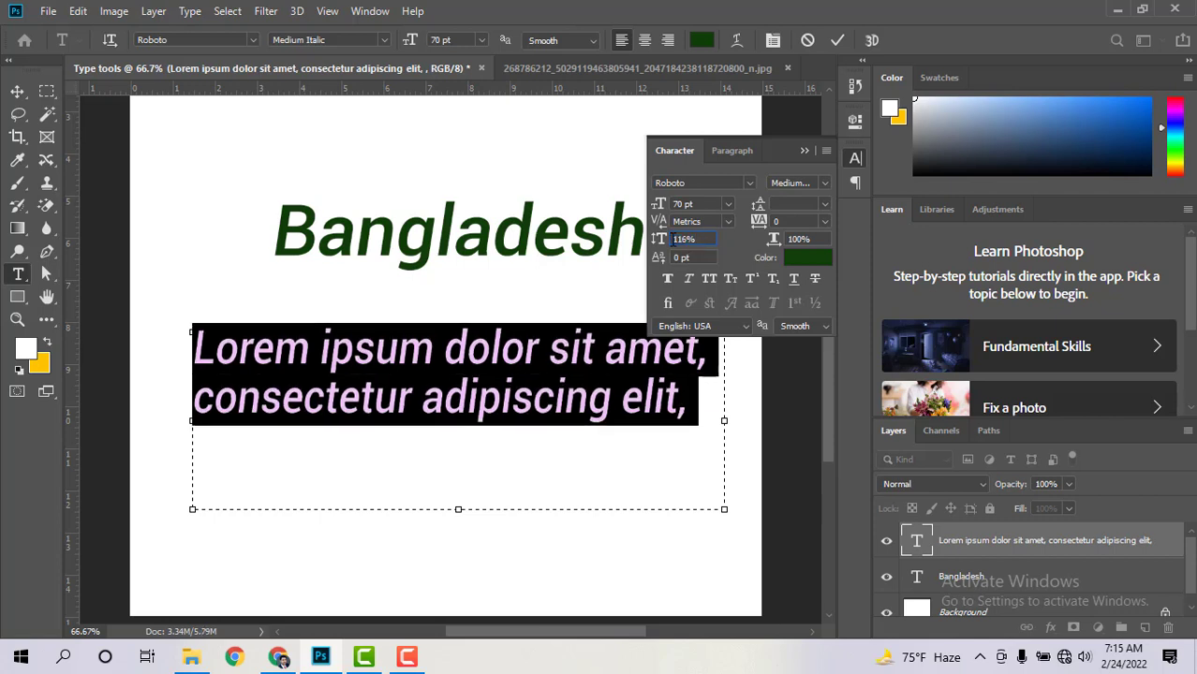
{"action": "key", "text": "Up"}
{"action": "key", "text": "Up"}
{"action": "key", "text": "Up"}
{"action": "key", "text": "Up"}
{"action": "key", "text": "Up"}
{"action": "key", "text": "Up"}
{"action": "key", "text": "Up"}
{"action": "key", "text": "Up"}
{"action": "key", "text": "Up"}
{"action": "key", "text": "Up"}
{"action": "key", "text": "Up"}
{"action": "key", "text": "Up"}
{"action": "key", "text": "Up"}
{"action": "key", "text": "Up"}
{"action": "key", "text": "Up"}
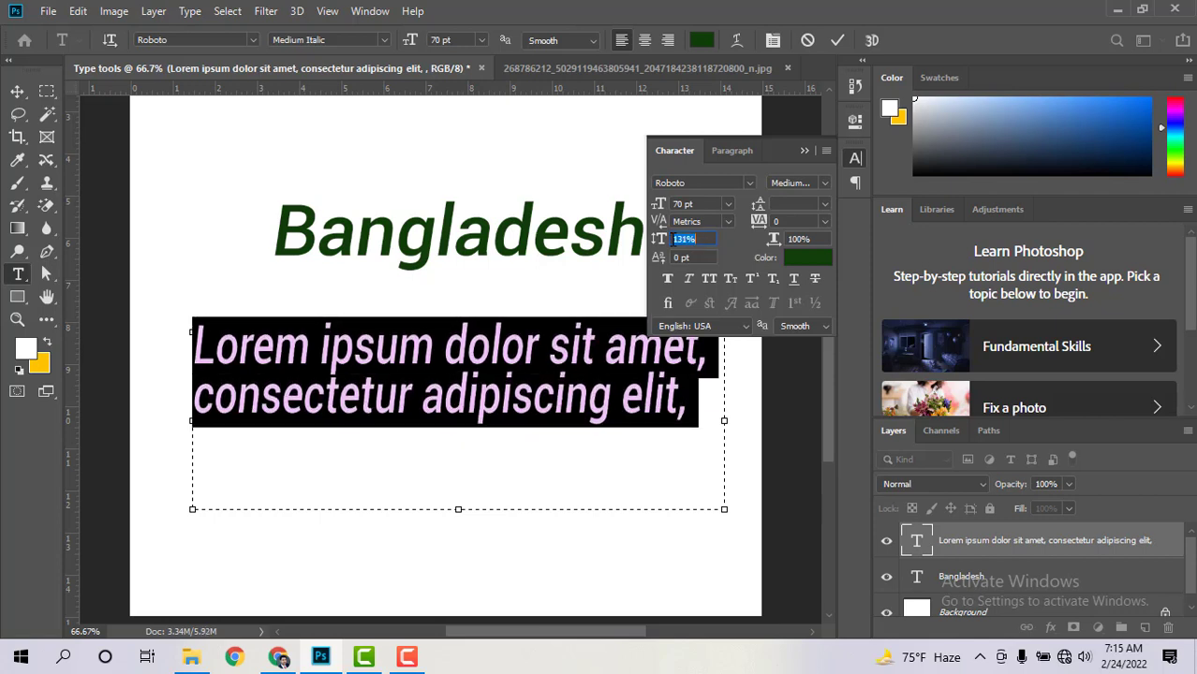
{"action": "key", "text": "Up"}
{"action": "key", "text": "Up"}
{"action": "key", "text": "Up"}
{"action": "key", "text": "Up"}
{"action": "key", "text": "Up"}
{"action": "key", "text": "Up"}
{"action": "key", "text": "Up"}
{"action": "key", "text": "Up"}
{"action": "key", "text": "Up"}
{"action": "key", "text": "Up"}
{"action": "key", "text": "Up"}
{"action": "key", "text": "Up"}
{"action": "key", "text": "Up"}
{"action": "key", "text": "Up"}
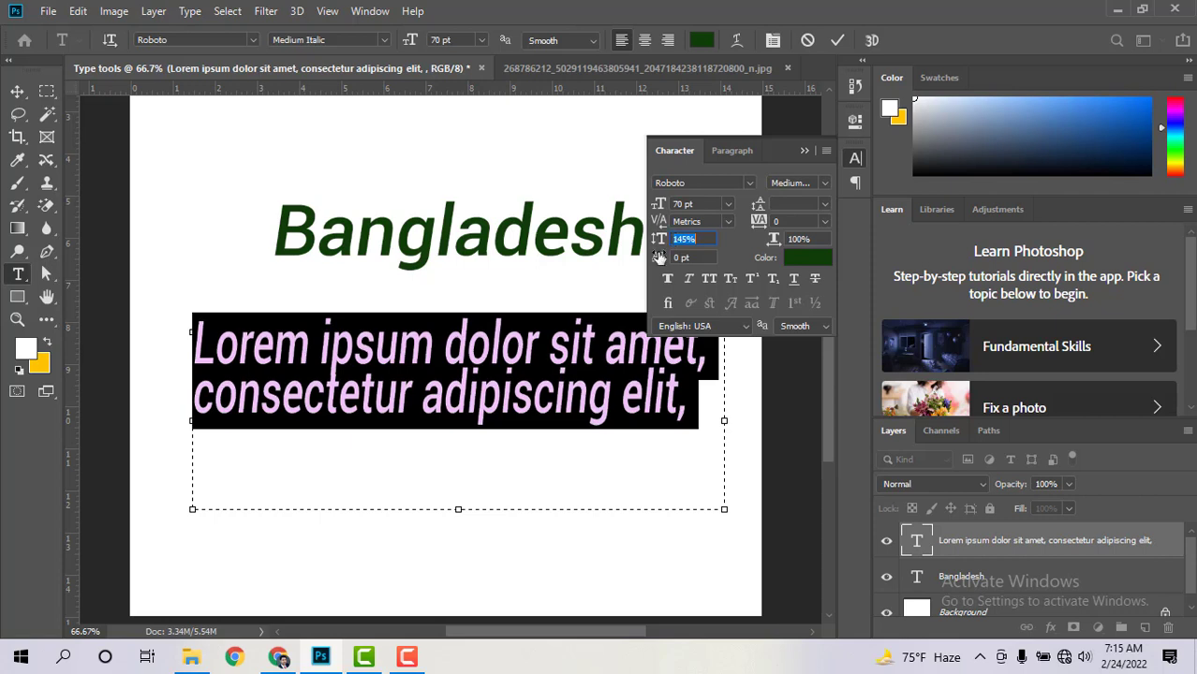
{"action": "left_click", "coordinate": [467, 352]}
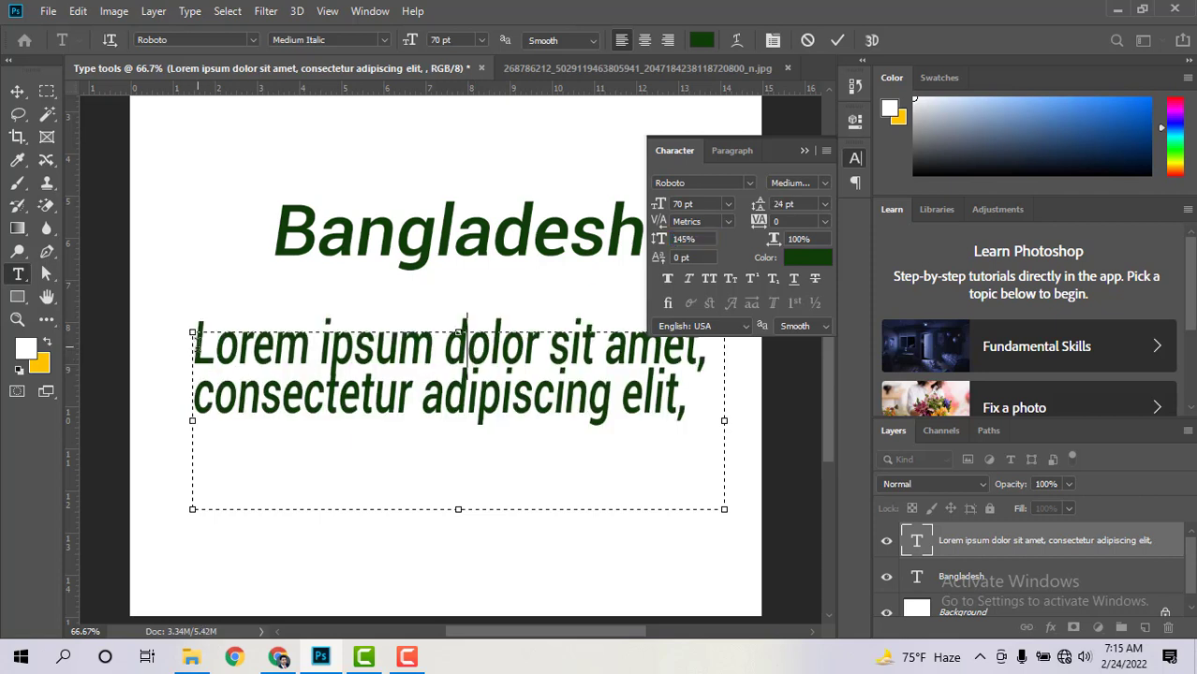
{"action": "left_click_drag", "start_coordinate": [194, 344], "coordinate": [721, 429]}
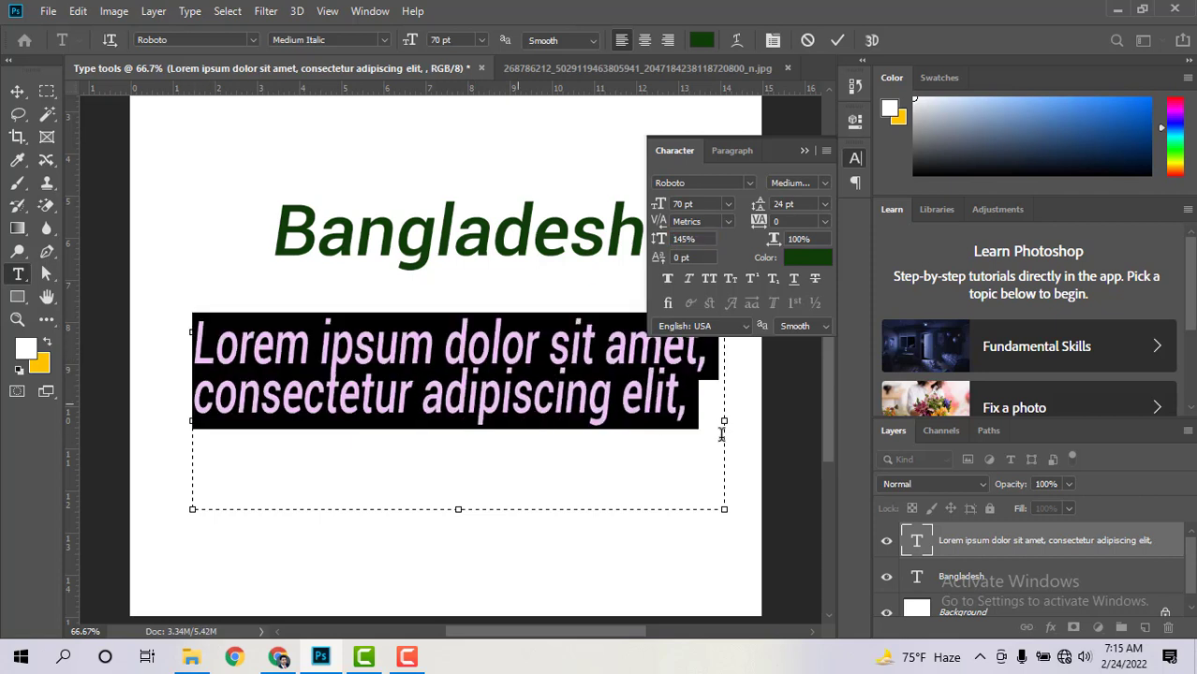
{"action": "left_click", "coordinate": [694, 240]}
{"action": "type", "text": "100"}
{"action": "key", "text": "Return"}
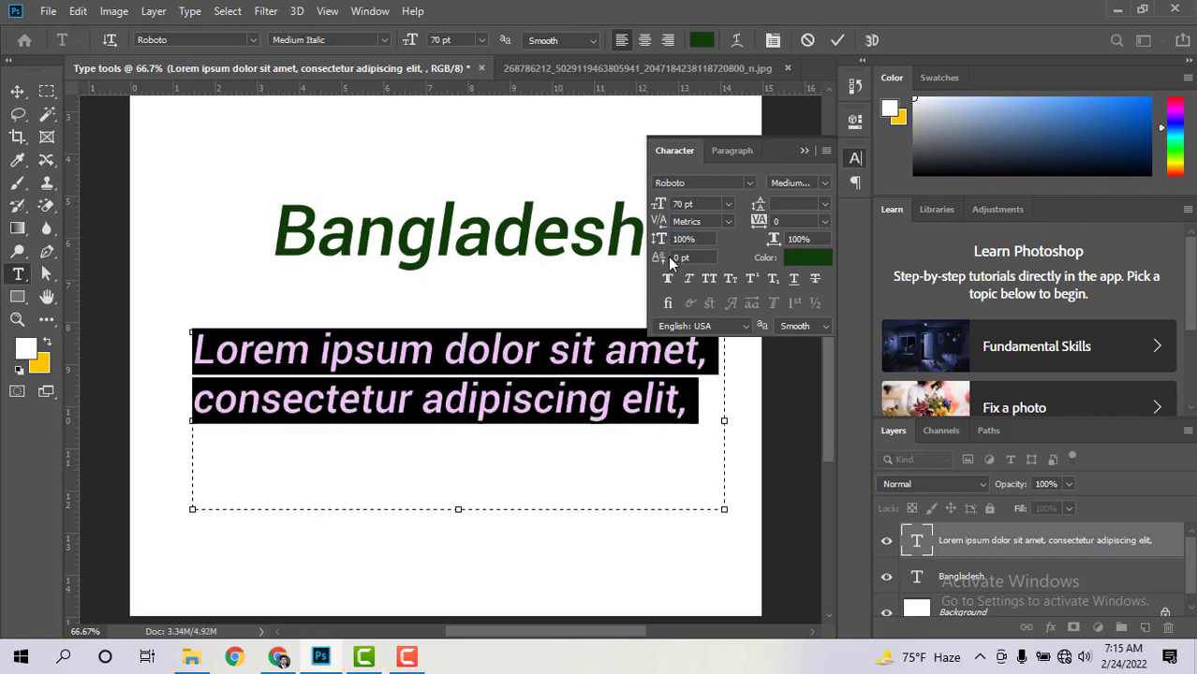
{"action": "left_click", "coordinate": [566, 398]}
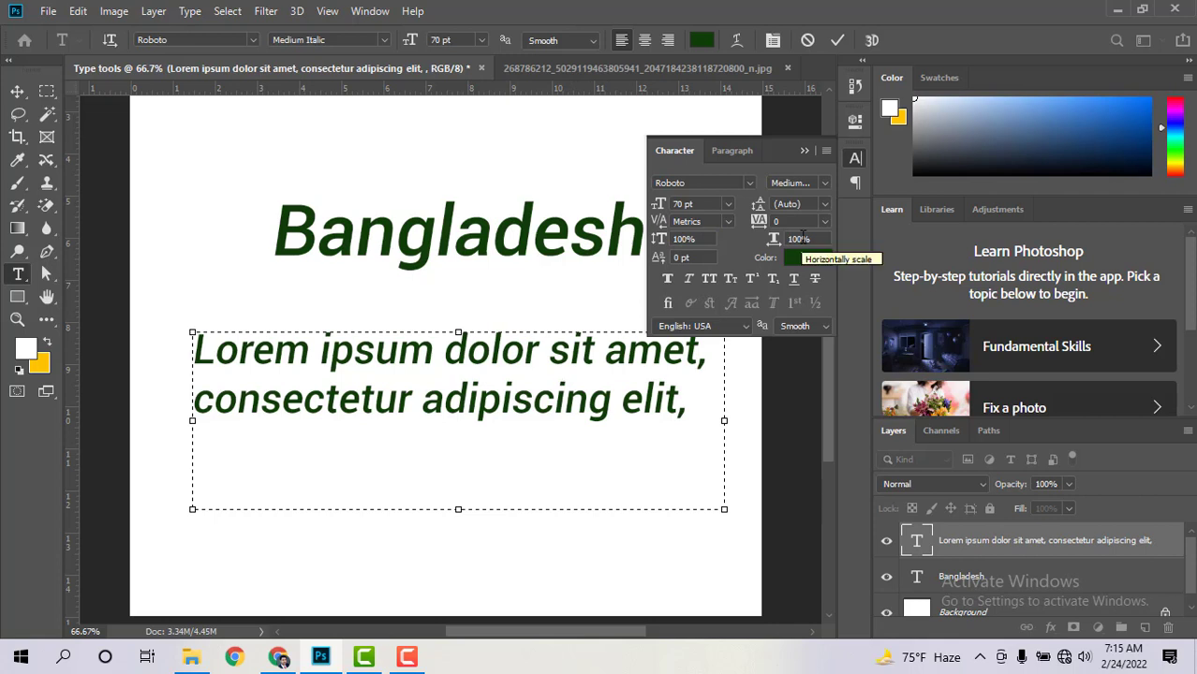
{"action": "double_click", "coordinate": [198, 358]}
{"action": "left_click_drag", "start_coordinate": [478, 404], "coordinate": [667, 412]}
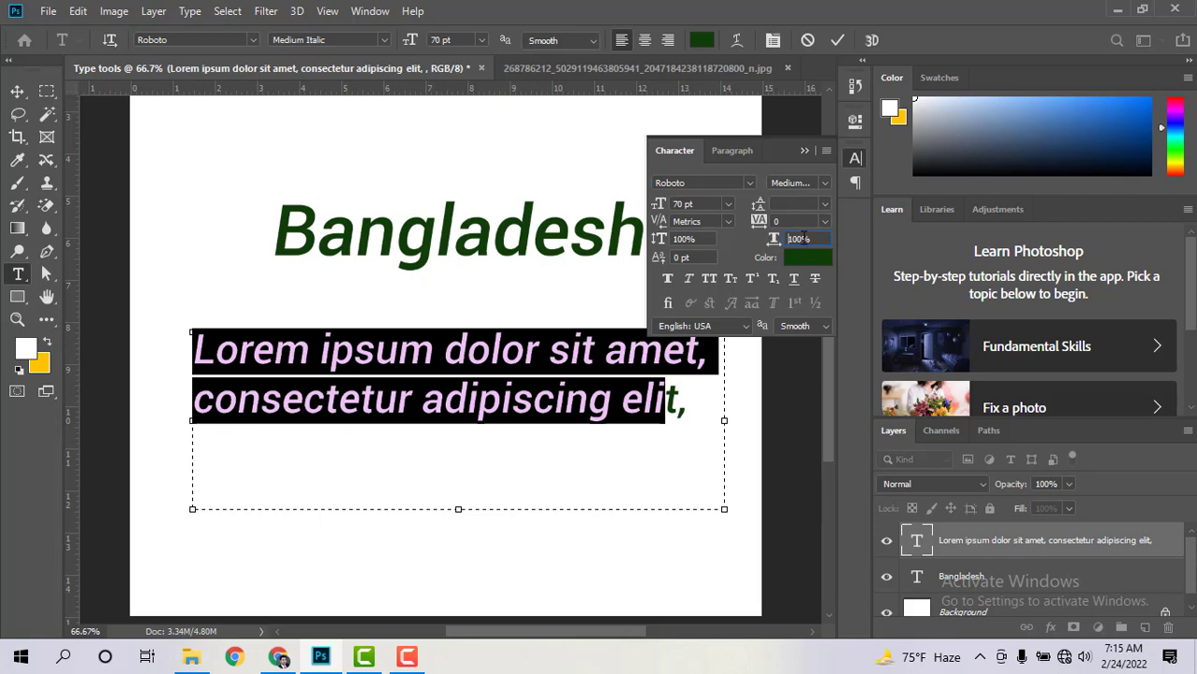
{"action": "left_click", "coordinate": [798, 238]}
{"action": "type", "text": "111"}
{"action": "key", "text": "Return"}
{"action": "scroll", "coordinate": [803, 239], "scroll_direction": "up", "scroll_amount": 20}
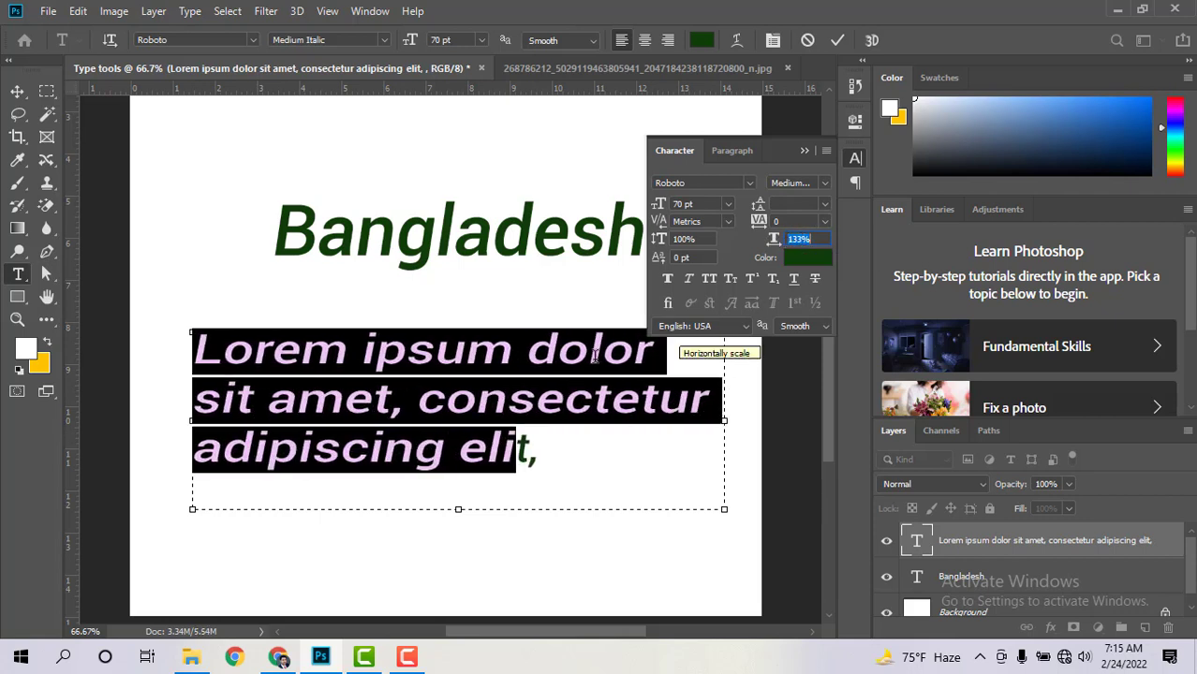
{"action": "left_click", "coordinate": [527, 350]}
{"action": "left_click_drag", "start_coordinate": [197, 351], "coordinate": [541, 445]}
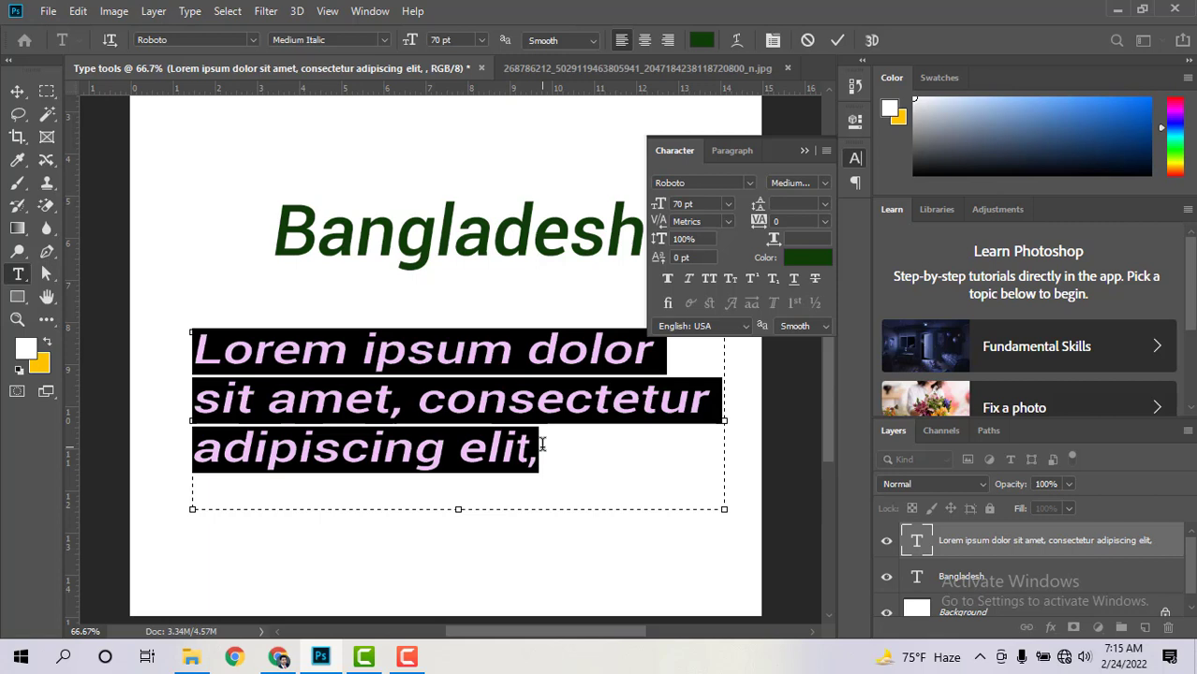
{"action": "left_click", "coordinate": [549, 429]}
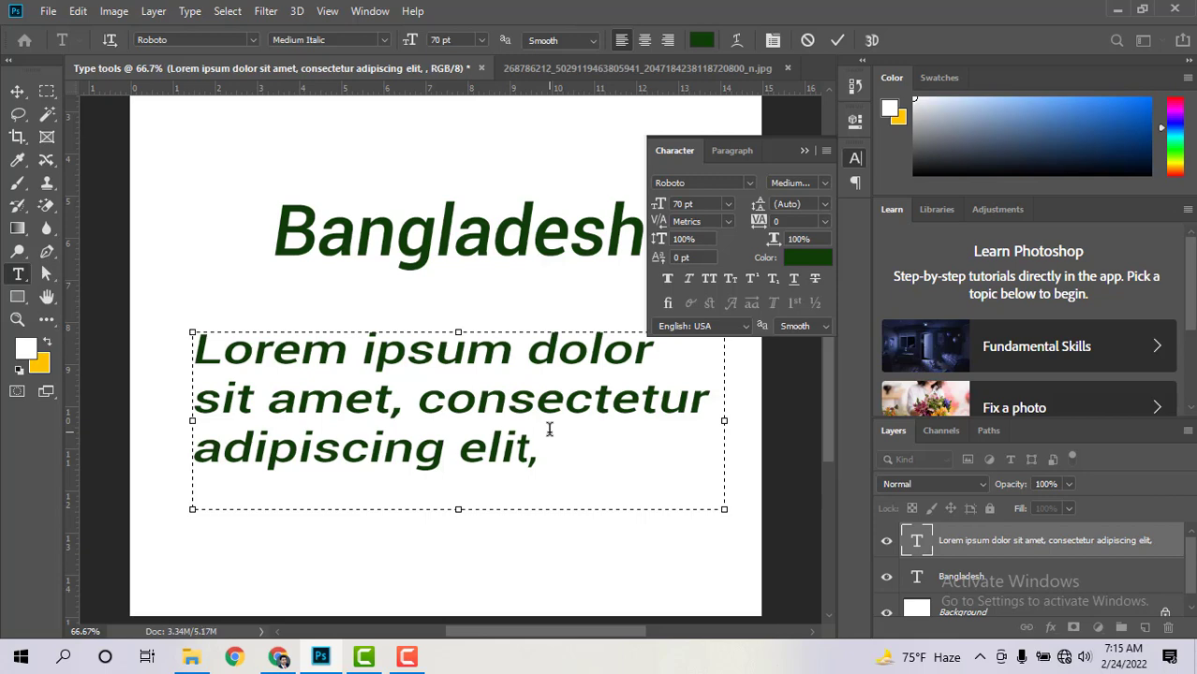
{"action": "left_click_drag", "start_coordinate": [538, 447], "coordinate": [188, 340]}
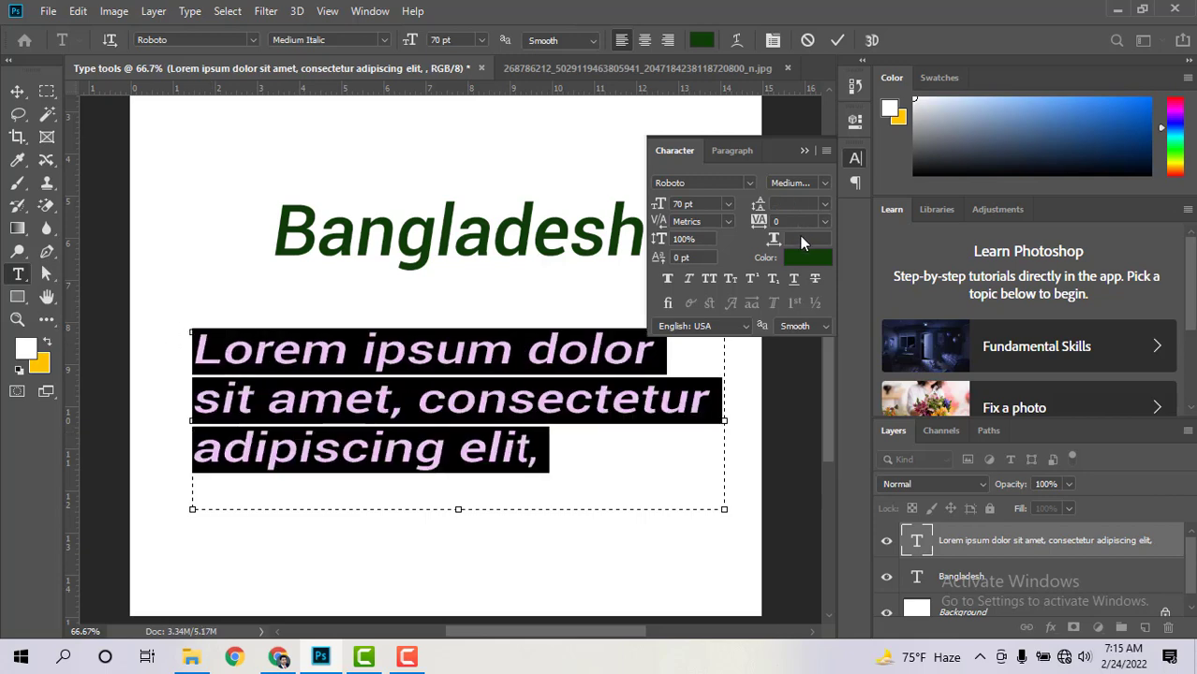
{"action": "type", "text": "100"}
{"action": "key", "text": "Return"}
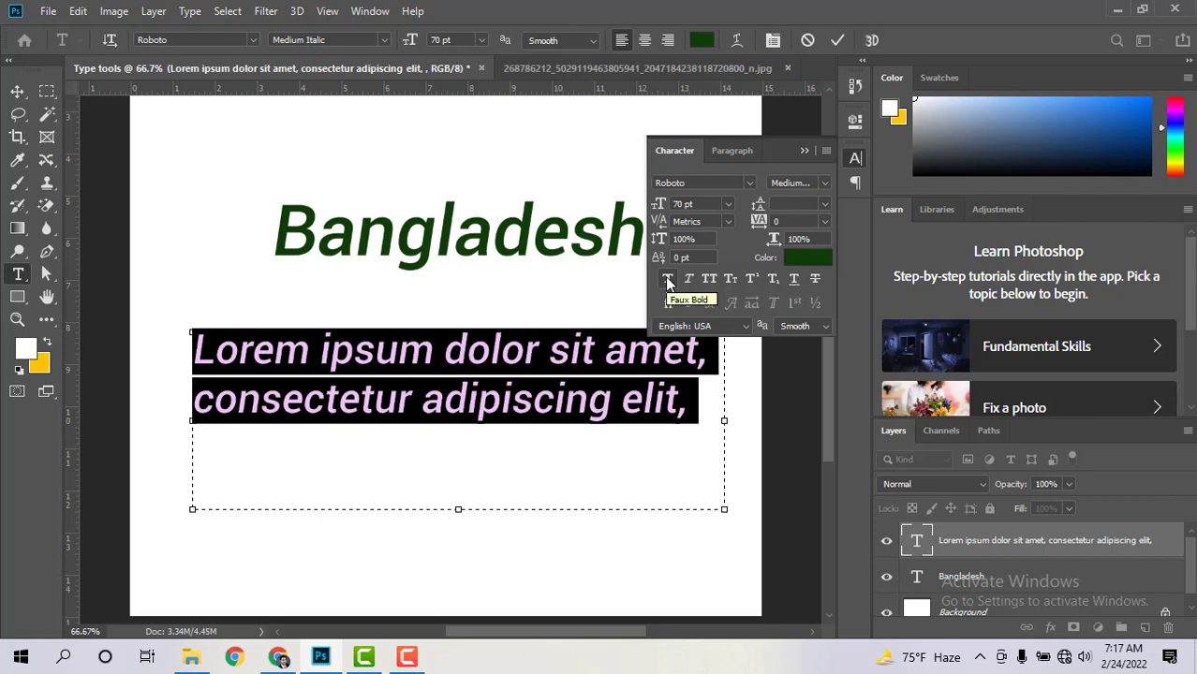
{"action": "left_click", "coordinate": [666, 278]}
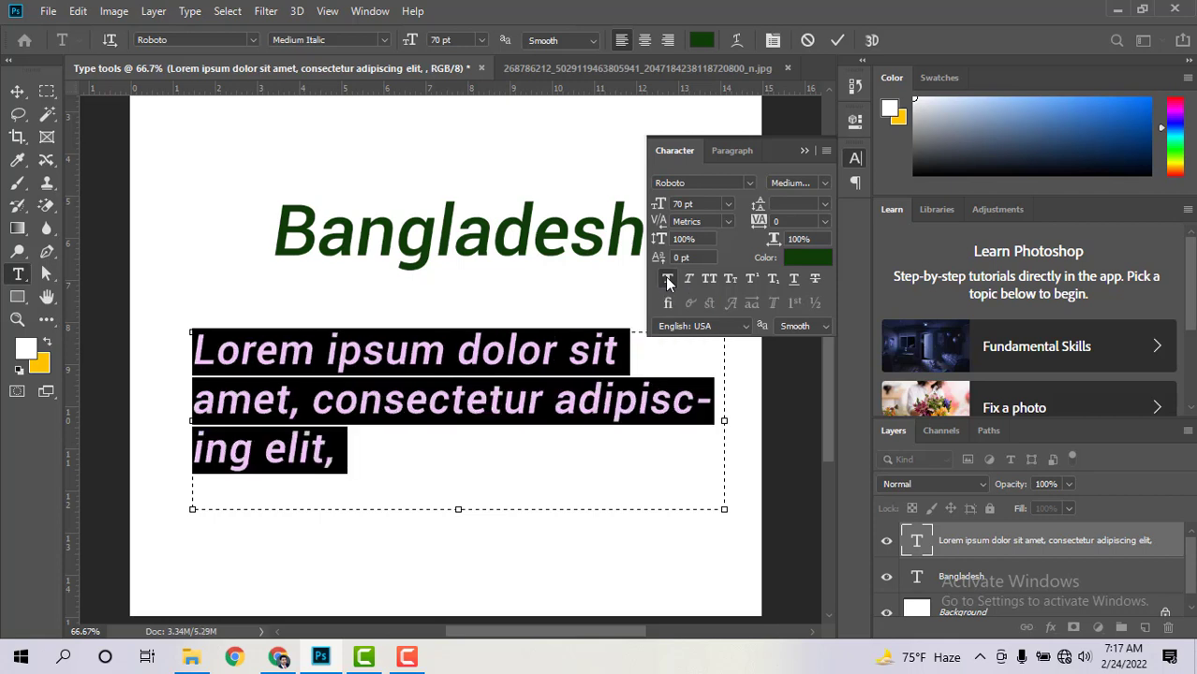
{"action": "left_click", "coordinate": [666, 278]}
{"action": "left_click", "coordinate": [666, 279]}
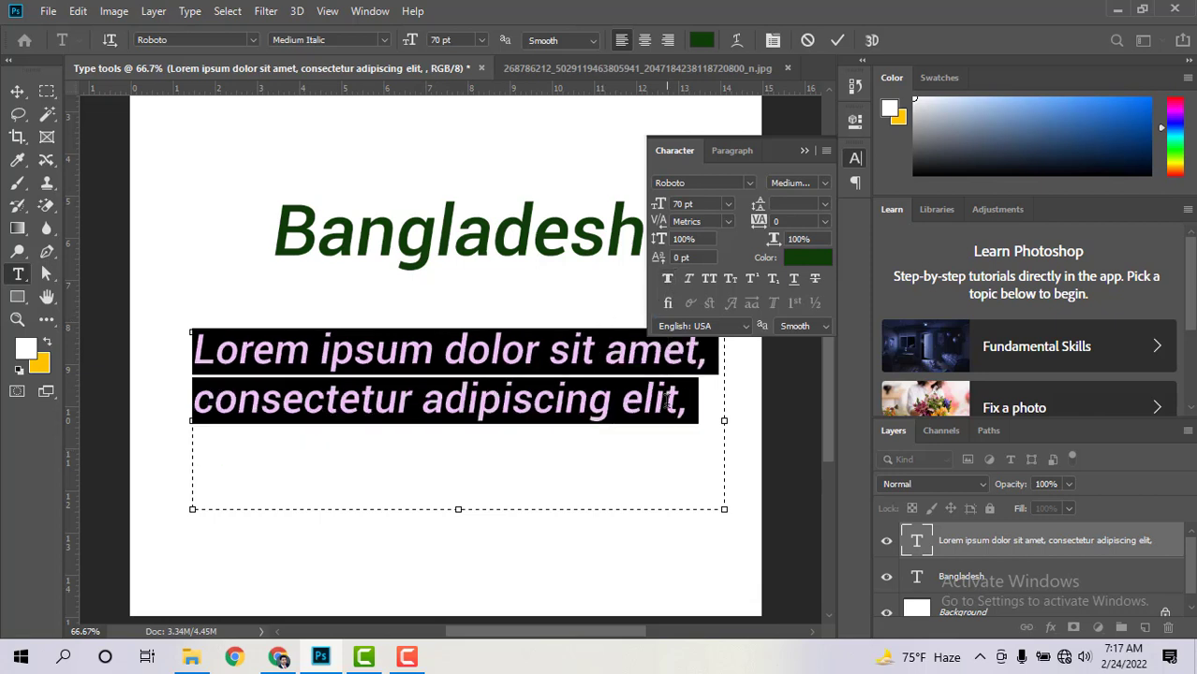
{"action": "left_click", "coordinate": [679, 433]}
{"action": "left_click_drag", "start_coordinate": [691, 418], "coordinate": [147, 367]}
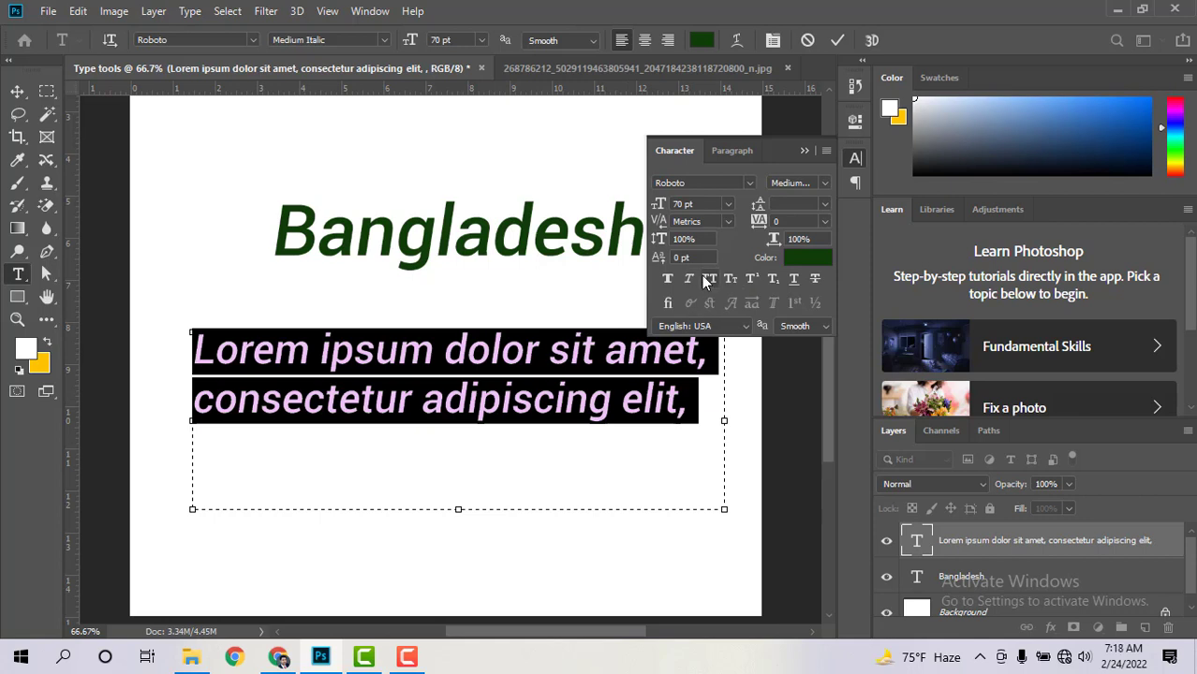
{"action": "left_click_drag", "start_coordinate": [693, 400], "coordinate": [147, 356]}
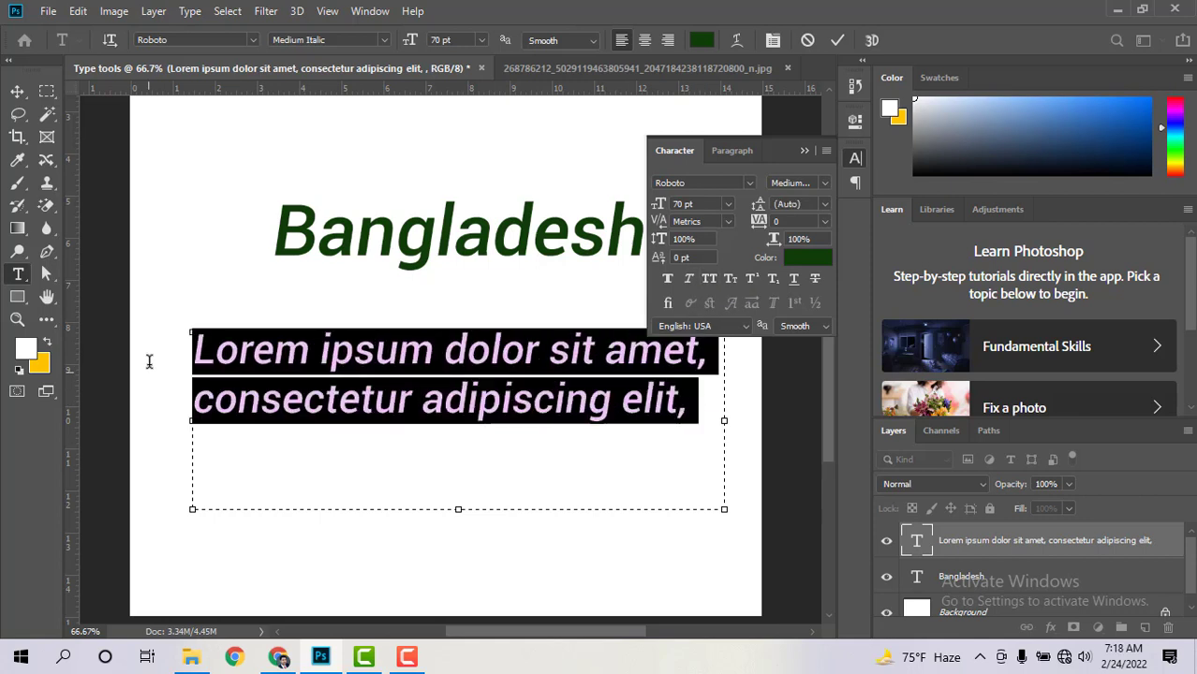
{"action": "left_click", "coordinate": [709, 281]}
{"action": "left_click", "coordinate": [590, 449]}
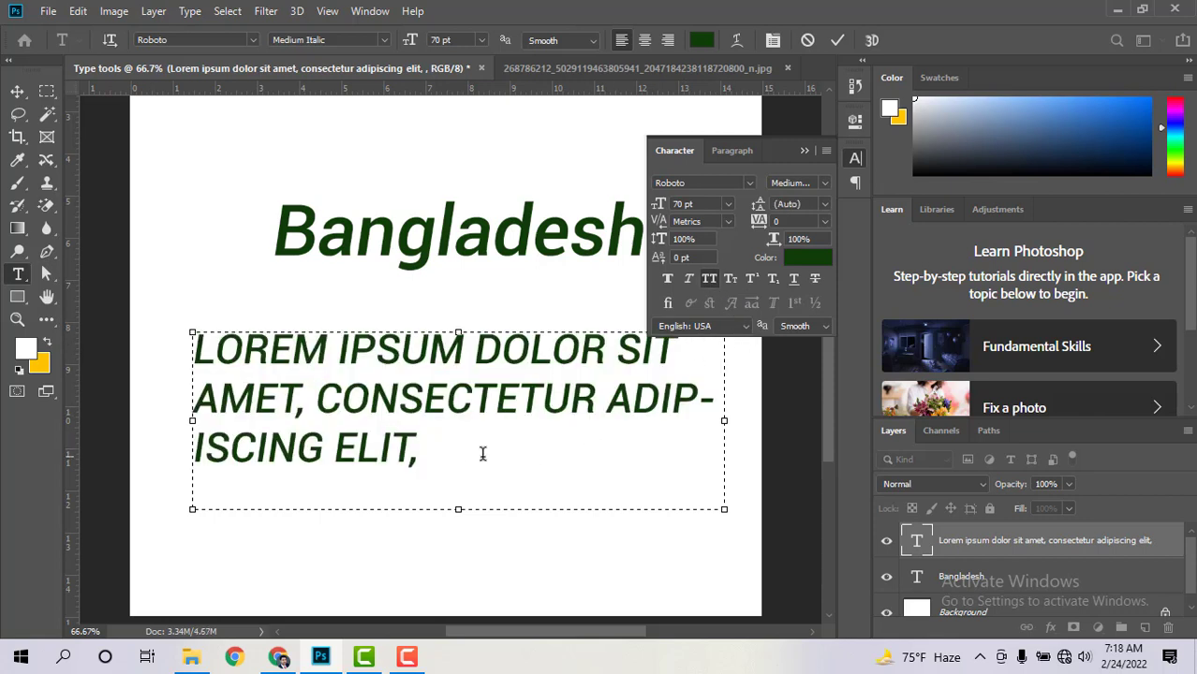
{"action": "left_click_drag", "start_coordinate": [431, 451], "coordinate": [184, 354]}
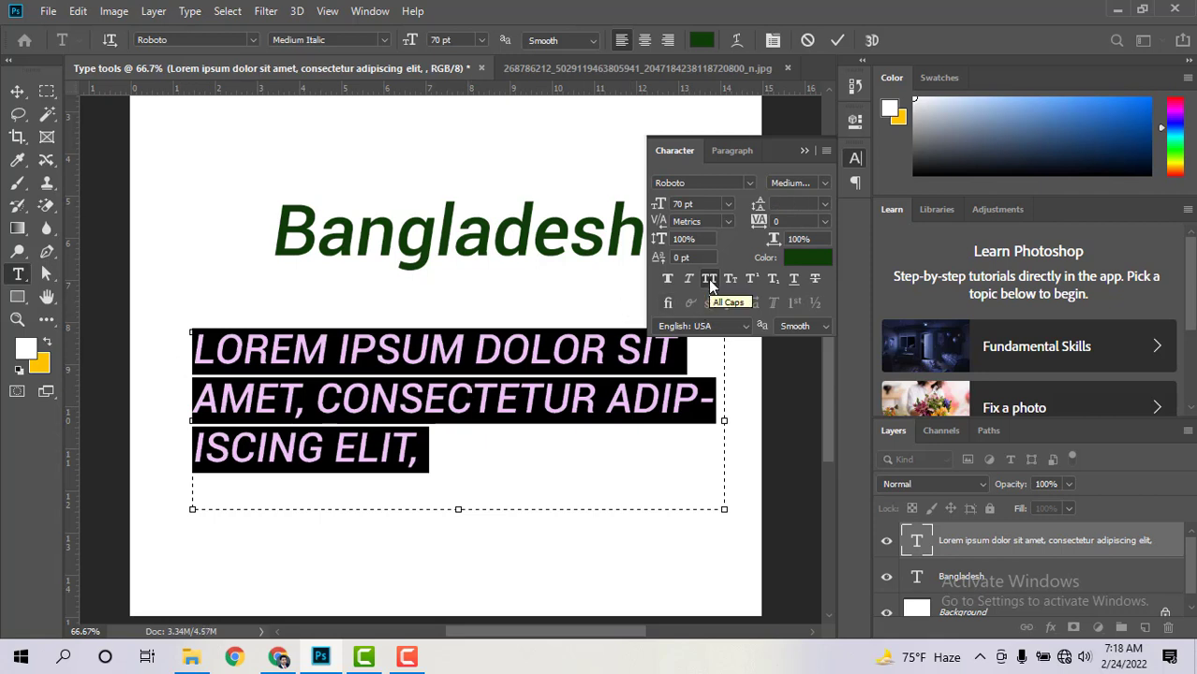
{"action": "left_click", "coordinate": [709, 279]}
{"action": "left_click", "coordinate": [490, 423]}
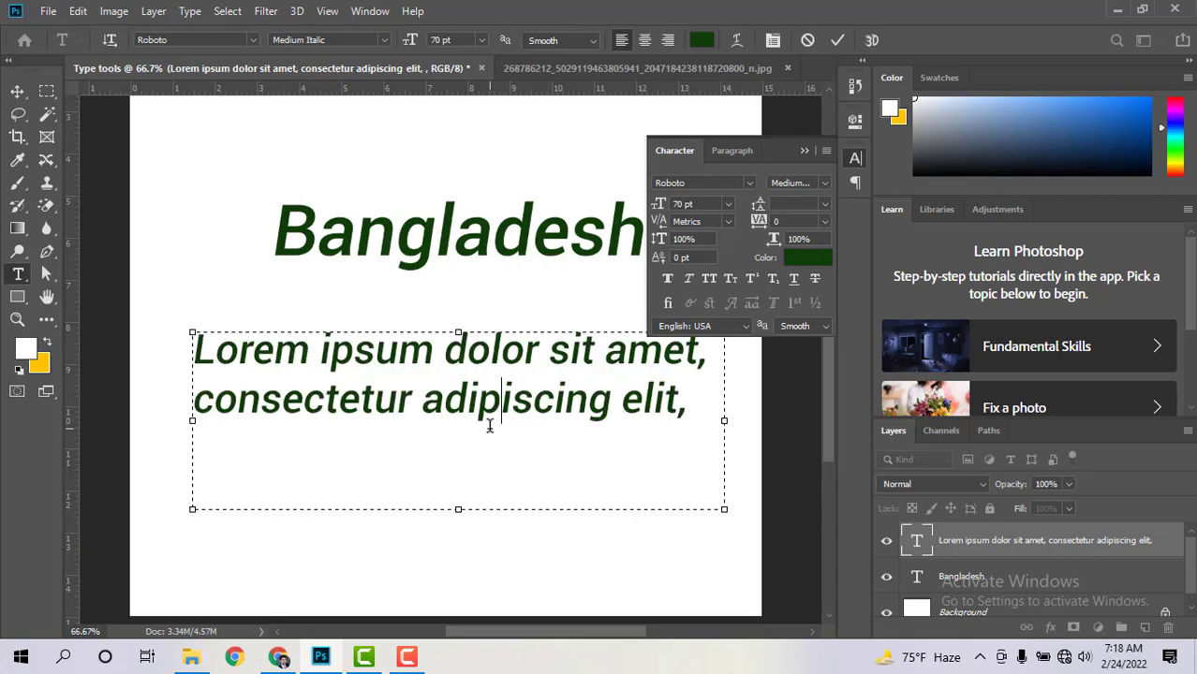